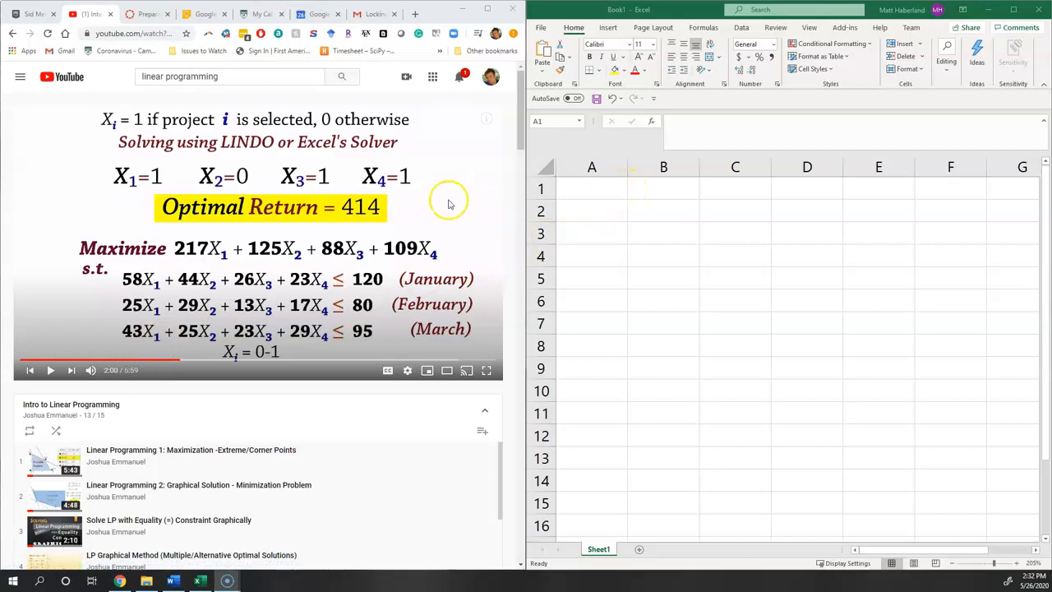
Label cell A2 as DVs and enter the variable headers x1, x2, x3 and x4 in cells B1 to E1.
{"action": "left_click", "coordinate": [584, 216]}
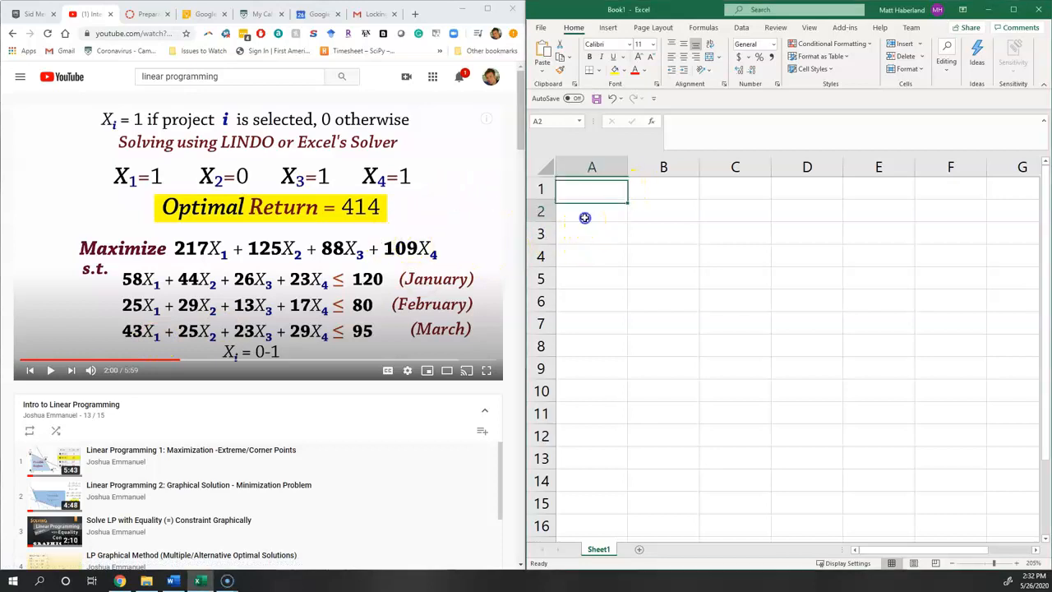
{"action": "type", "text": "DVs"}
{"action": "key", "text": "Tab"}
{"action": "key", "text": "Up"}
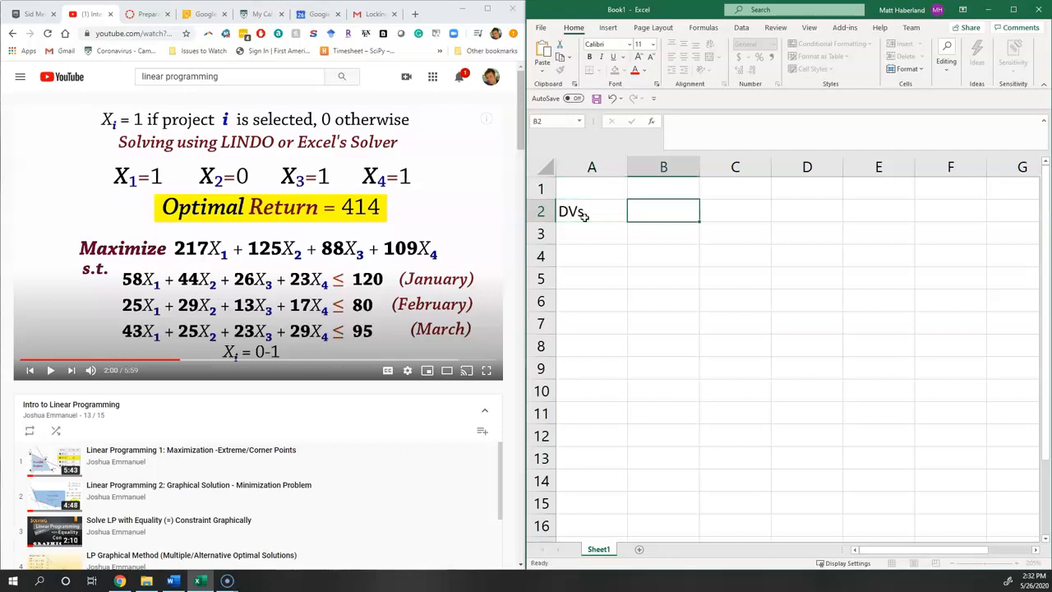
{"action": "type", "text": "x1"}
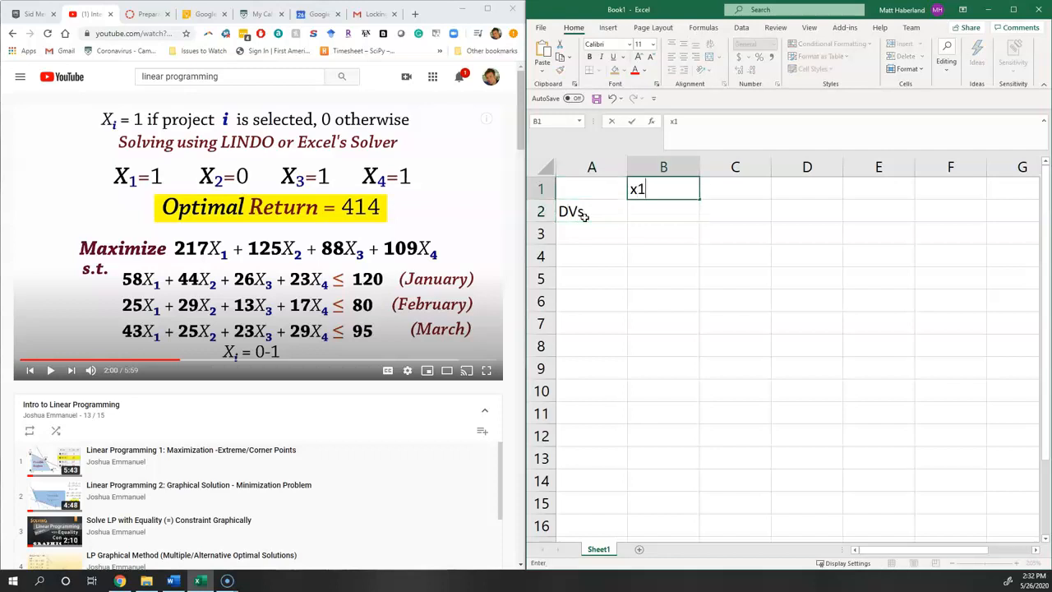
{"action": "key", "text": "Tab"}
{"action": "type", "text": "x2"}
{"action": "key", "text": "Tab"}
{"action": "type", "text": "x3"}
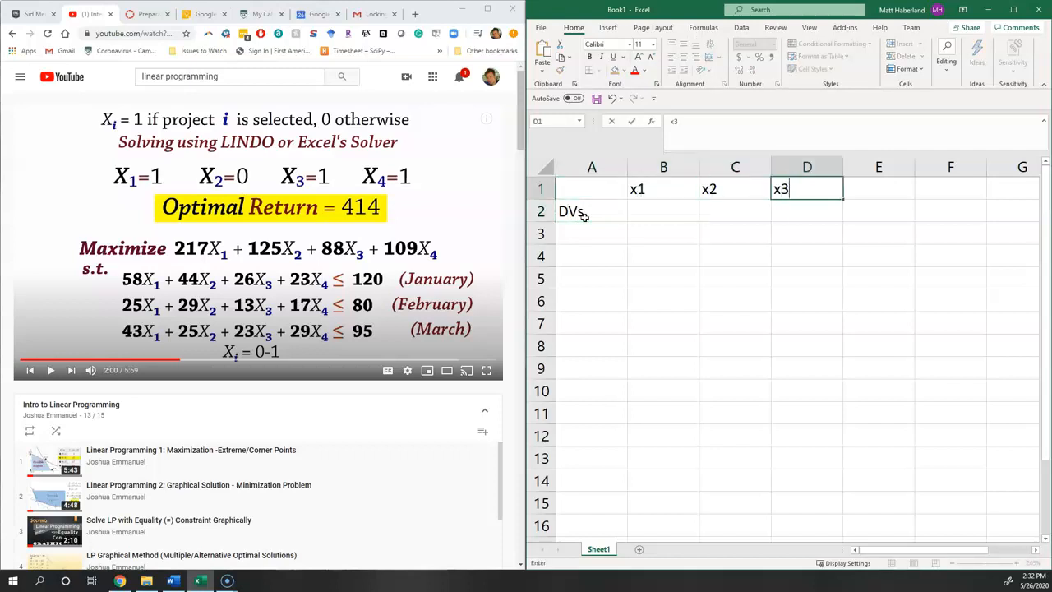
{"action": "key", "text": "Tab"}
{"action": "type", "text": "x4"}
{"action": "key", "text": "Return"}
Add the column headers LHS in cell F1 and RHS in cell G1.
{"action": "key", "text": "Up"}
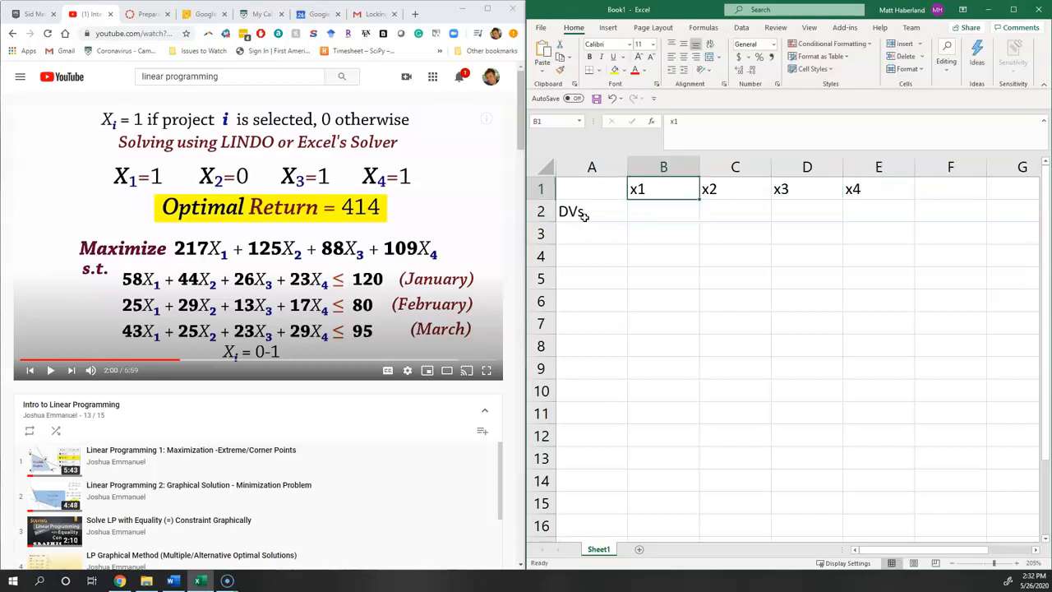
{"action": "key", "text": "Right"}
{"action": "key", "text": "Right"}
{"action": "key", "text": "Right"}
{"action": "key", "text": "Right"}
{"action": "type", "text": "LH"}
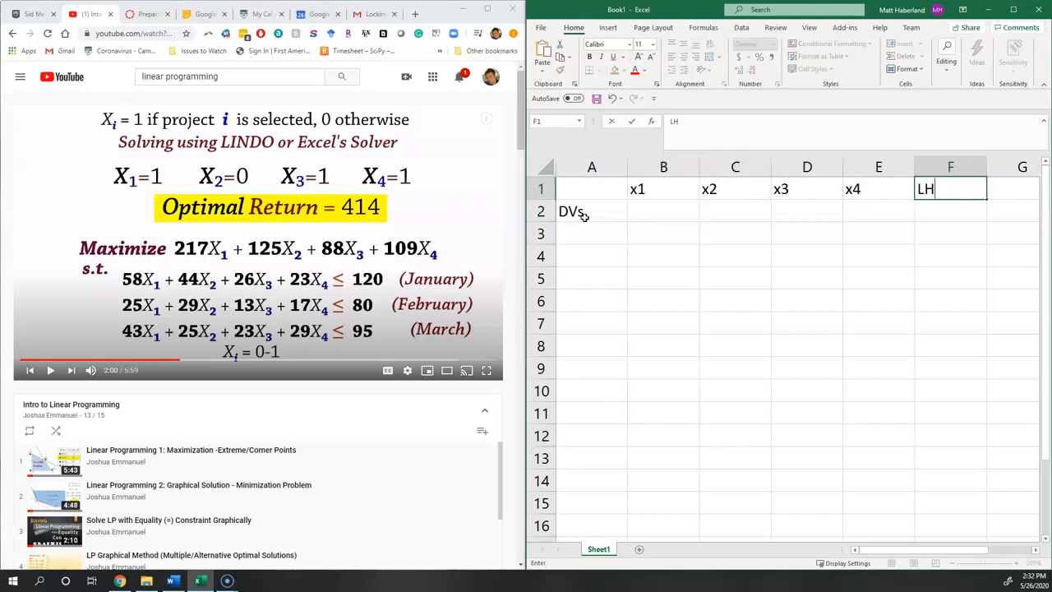
{"action": "type", "text": "S"}
{"action": "key", "text": "Tab"}
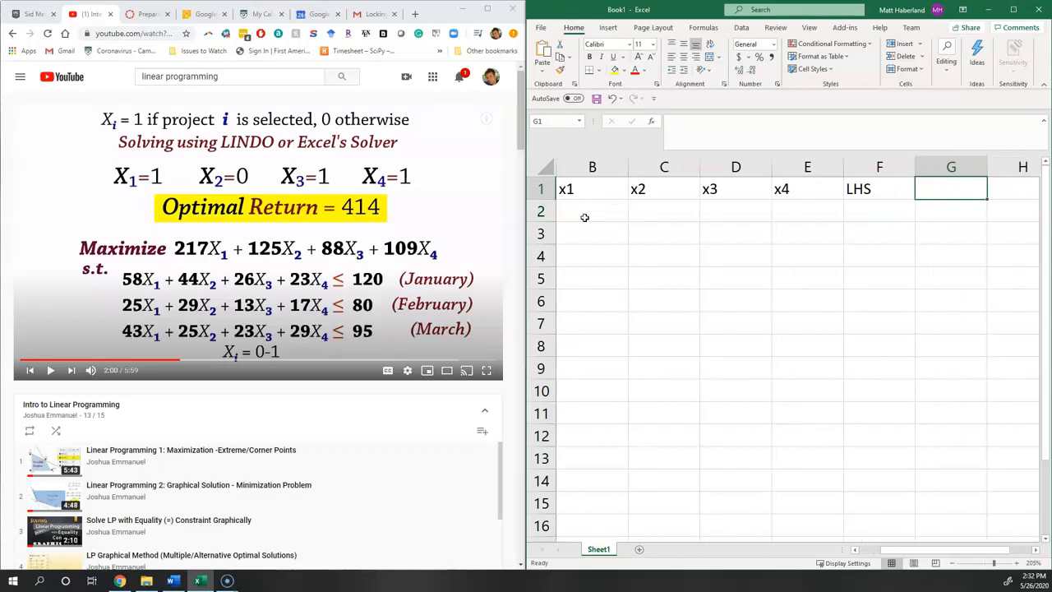
{"action": "type", "text": "RHS"}
{"action": "key", "text": "Return"}
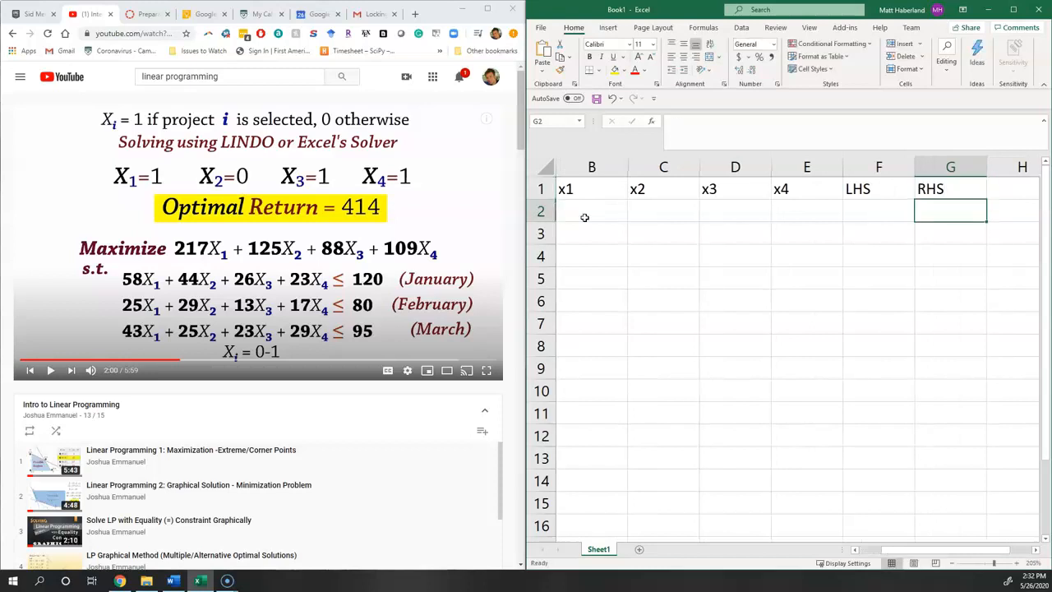
Label the objective row by entering Maximize in cell A3.
{"action": "left_click_drag", "start_coordinate": [871, 548], "coordinate": [865, 548]}
{"action": "left_click", "coordinate": [658, 206]}
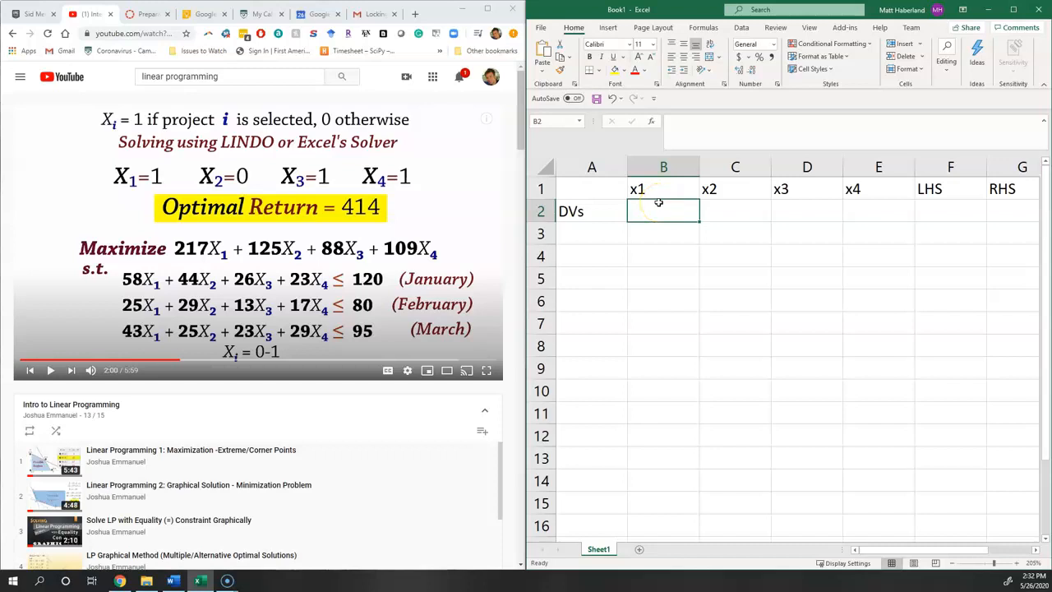
{"action": "key", "text": "Return"}
{"action": "key", "text": "Left"}
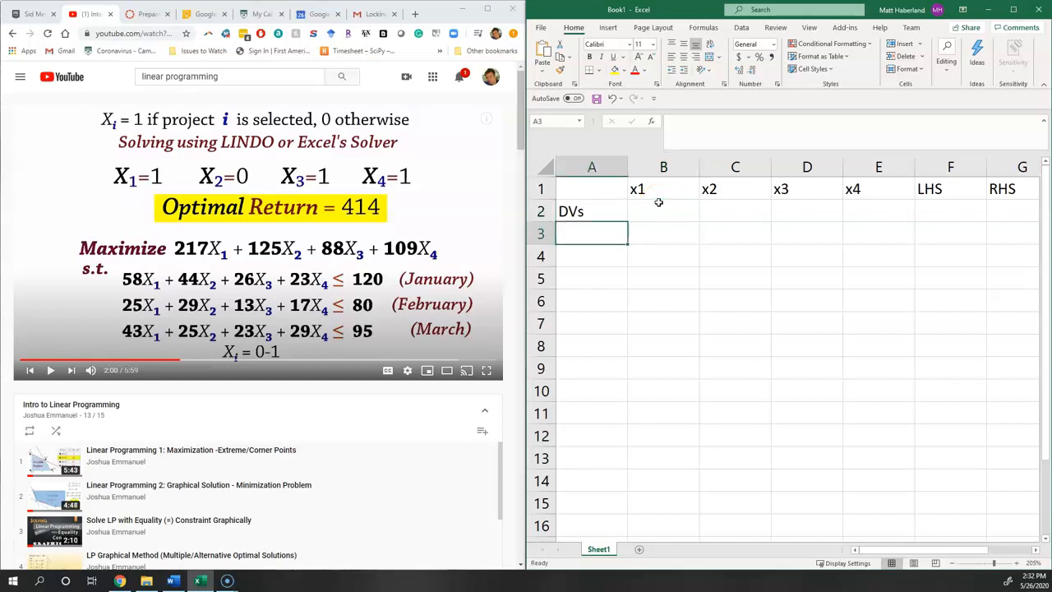
{"action": "type", "text": "Maximiz"}
{"action": "key", "text": "Return"}
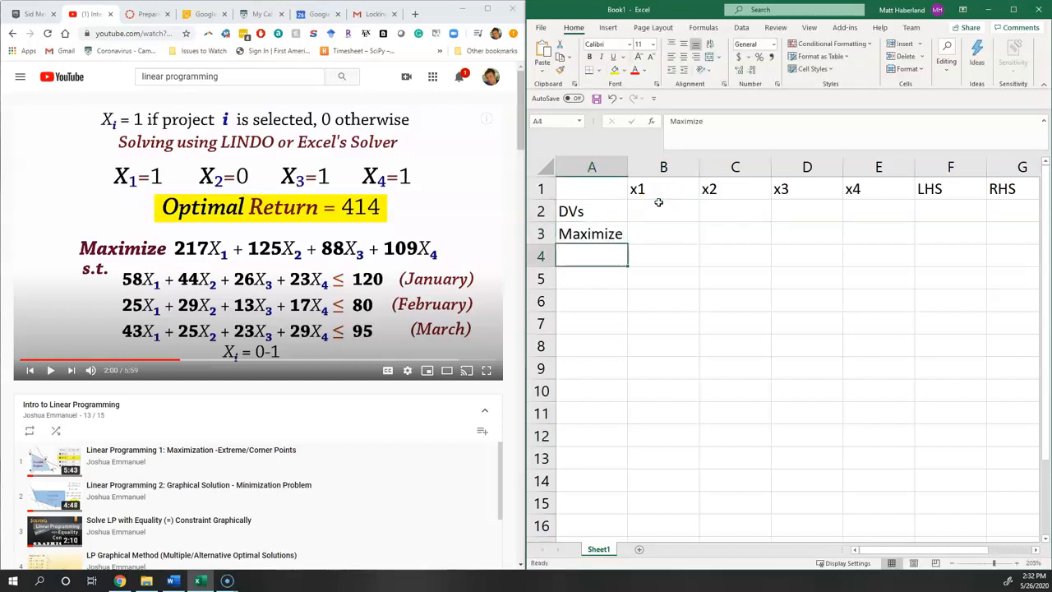
Enter 0 as the initial value of all four decision variables in cells B2 to E2.
{"action": "key", "text": "Up"}
{"action": "key", "text": "Right"}
{"action": "key", "text": "Up"}
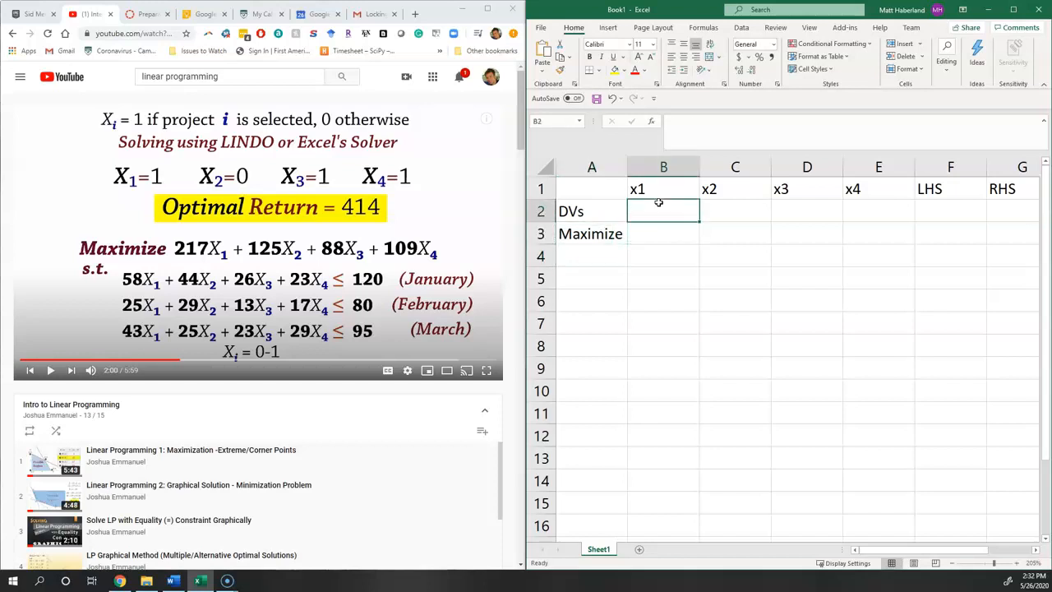
{"action": "type", "text": "0"}
{"action": "key", "text": "Tab"}
{"action": "type", "text": "0"}
{"action": "key", "text": "Tab"}
{"action": "type", "text": "0"}
{"action": "key", "text": "Tab"}
{"action": "type", "text": "0"}
{"action": "key", "text": "Return"}
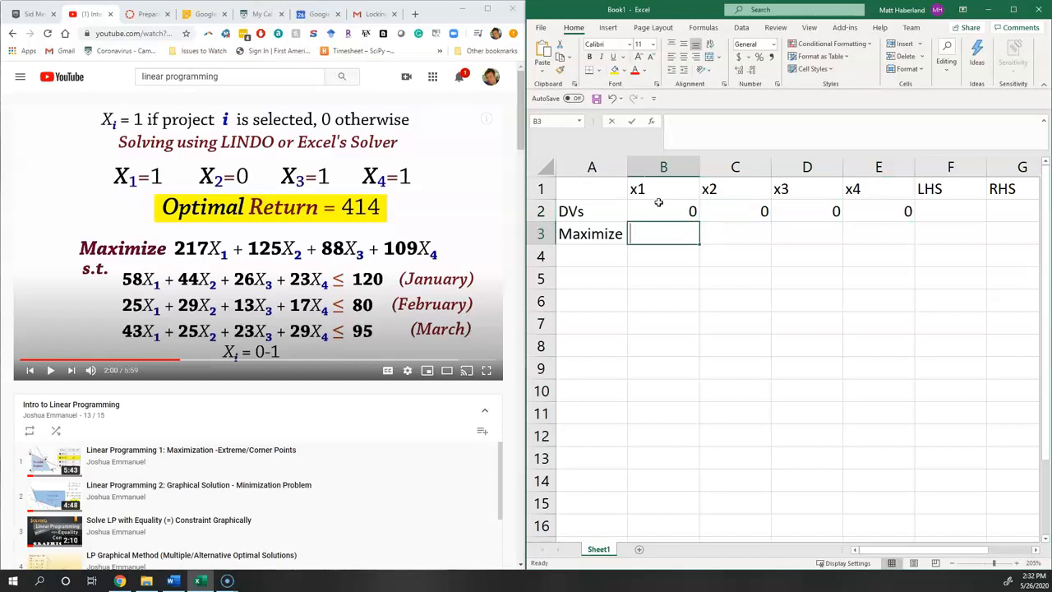
Enter the objective coefficients 217, 125, 88 and 109 in cells B3 to E3 of the Maximize row.
{"action": "type", "text": "21"}
{"action": "key", "text": "Tab"}
{"action": "type", "text": "125"}
{"action": "key", "text": "Tab"}
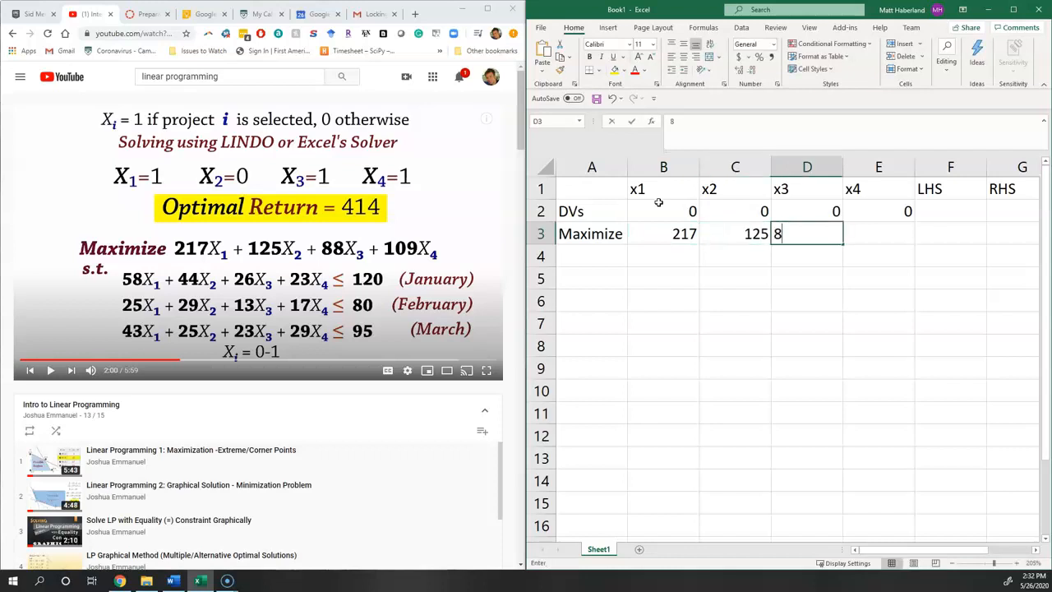
{"action": "type", "text": "88"}
{"action": "key", "text": "Tab"}
{"action": "type", "text": "109"}
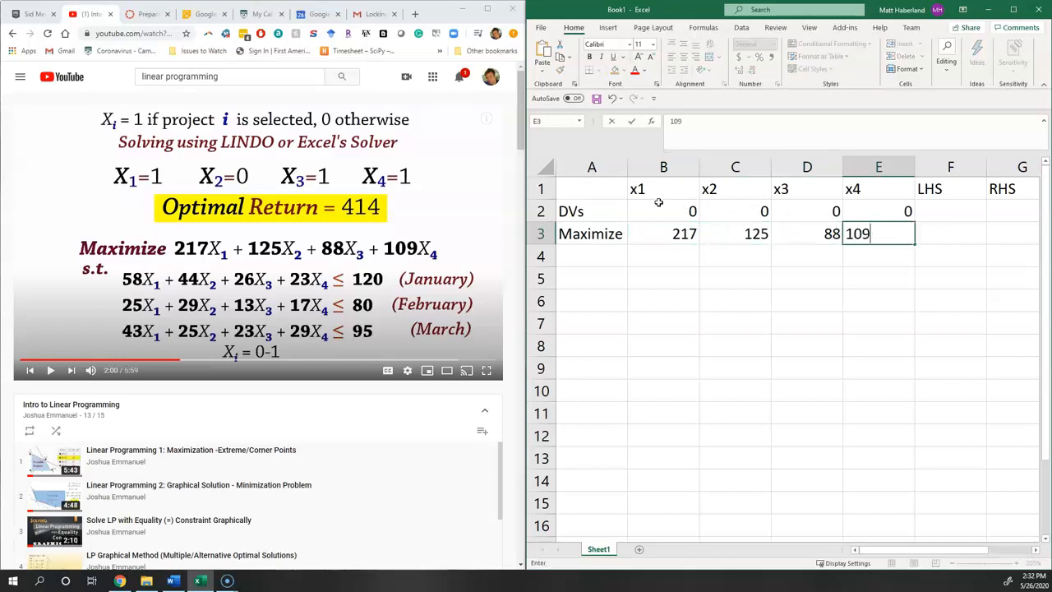
Calculate the objective in cell F3 with SUMPRODUCT of B3:E3 and the absolute decision variable range $B$2:$E$2.
{"action": "key", "text": "Tab"}
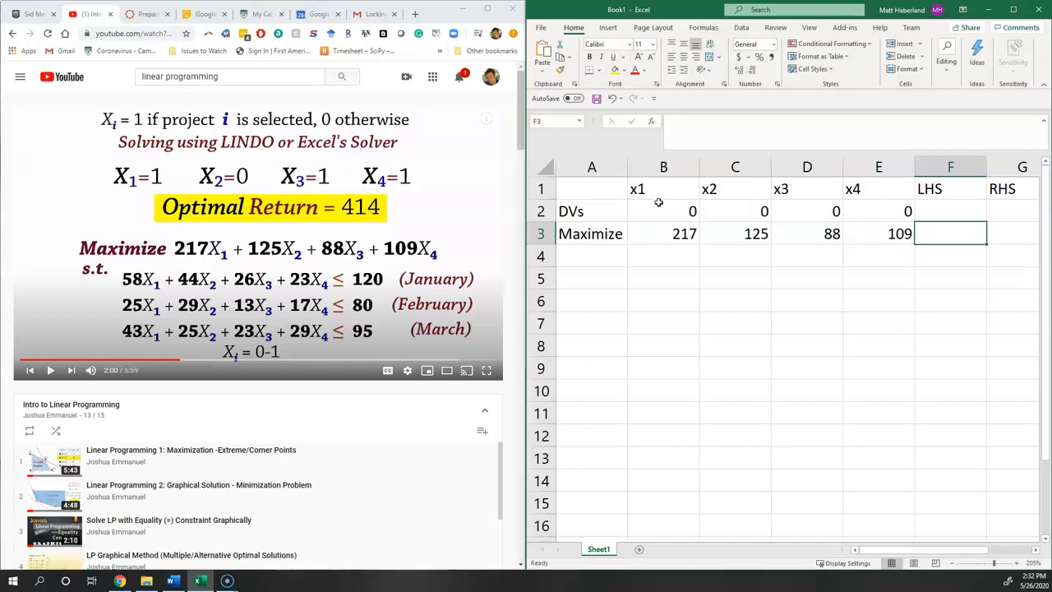
{"action": "type", "text": "="}
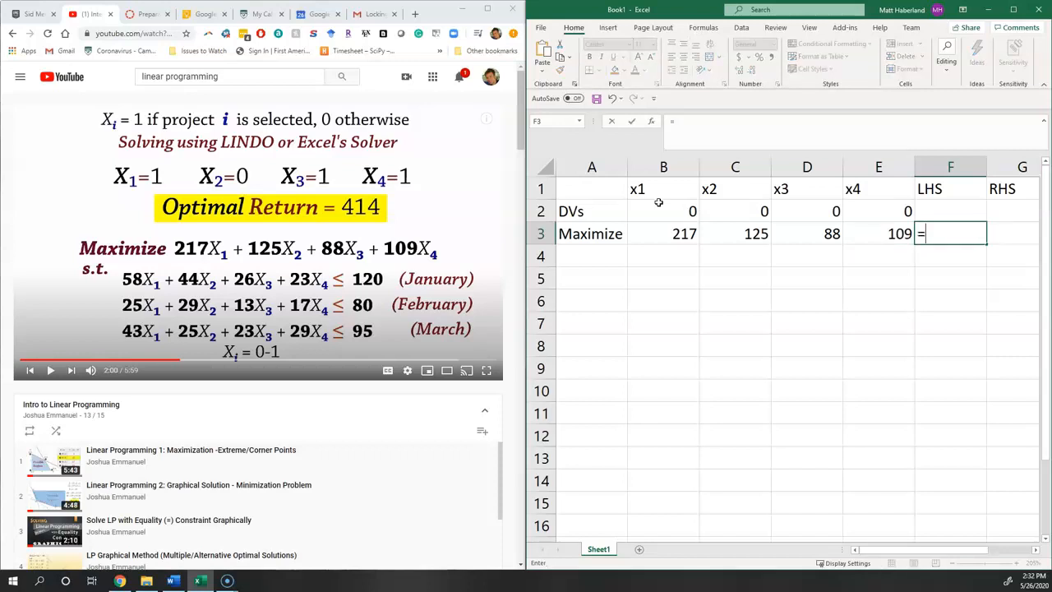
{"action": "type", "text": "sumproduct("}
{"action": "left_click_drag", "start_coordinate": [661, 233], "coordinate": [872, 231]}
{"action": "type", "text": ","}
{"action": "left_click_drag", "start_coordinate": [655, 211], "coordinate": [863, 211]}
{"action": "key", "text": "F4"}
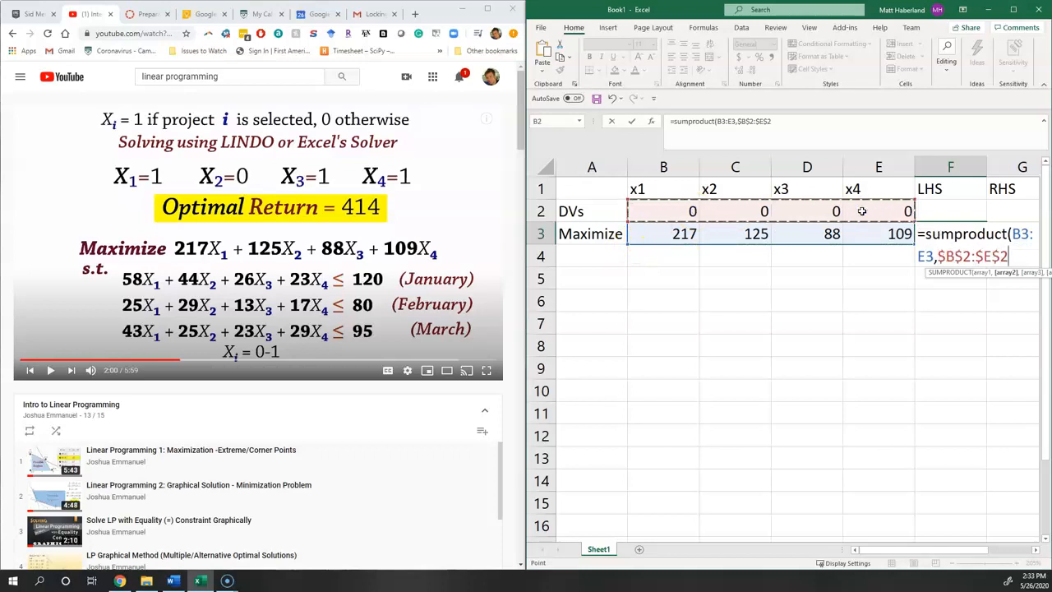
{"action": "key", "text": "Return"}
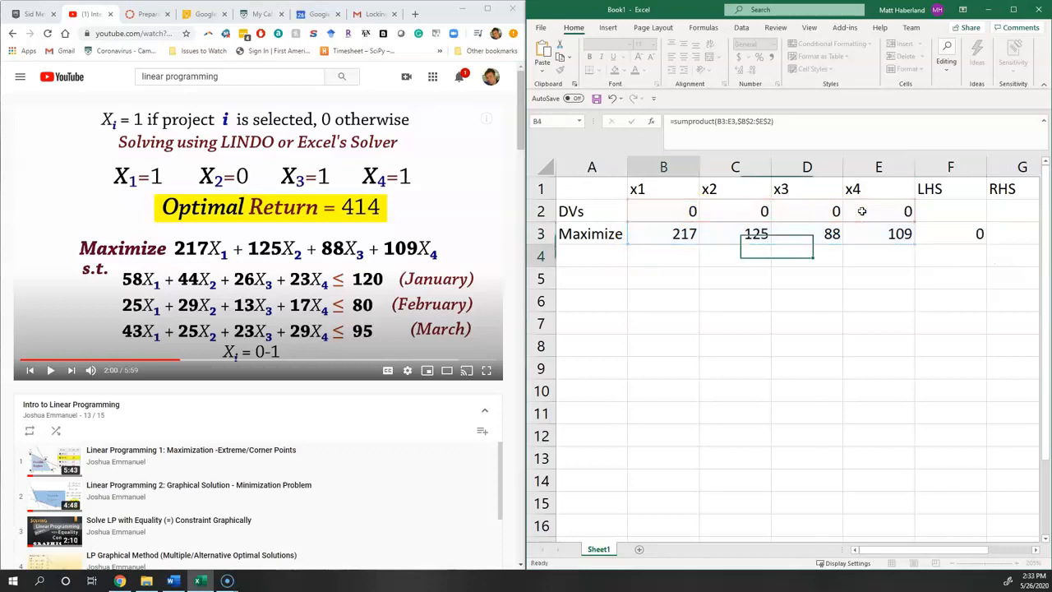
Enter the January constraint in row 4 with <= in A4 and coefficients 58, 44, 26 and 23 in B4 to E4.
{"action": "key", "text": "Left"}
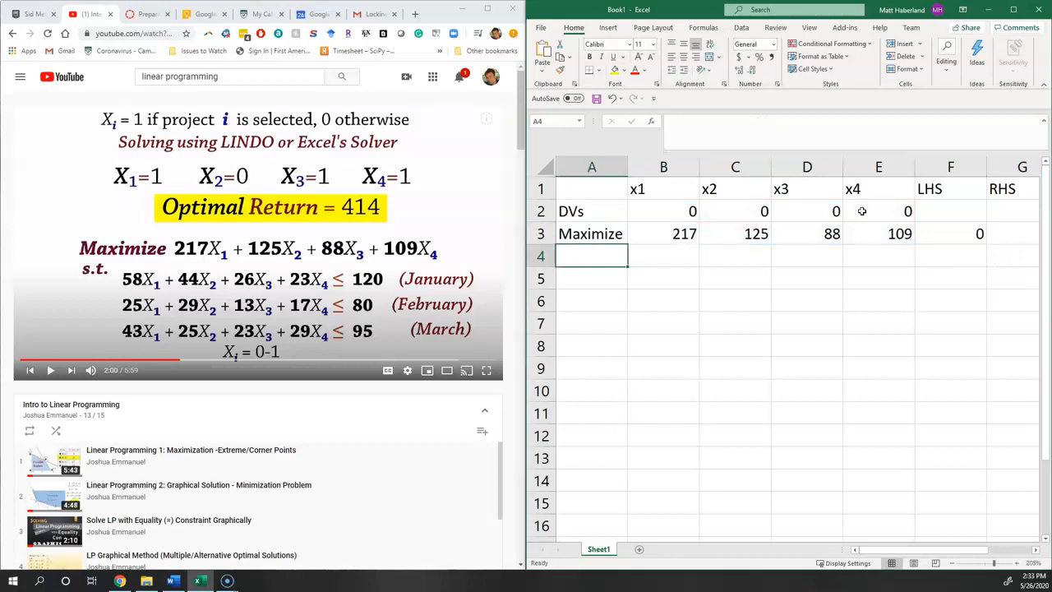
{"action": "type", "text": "<="}
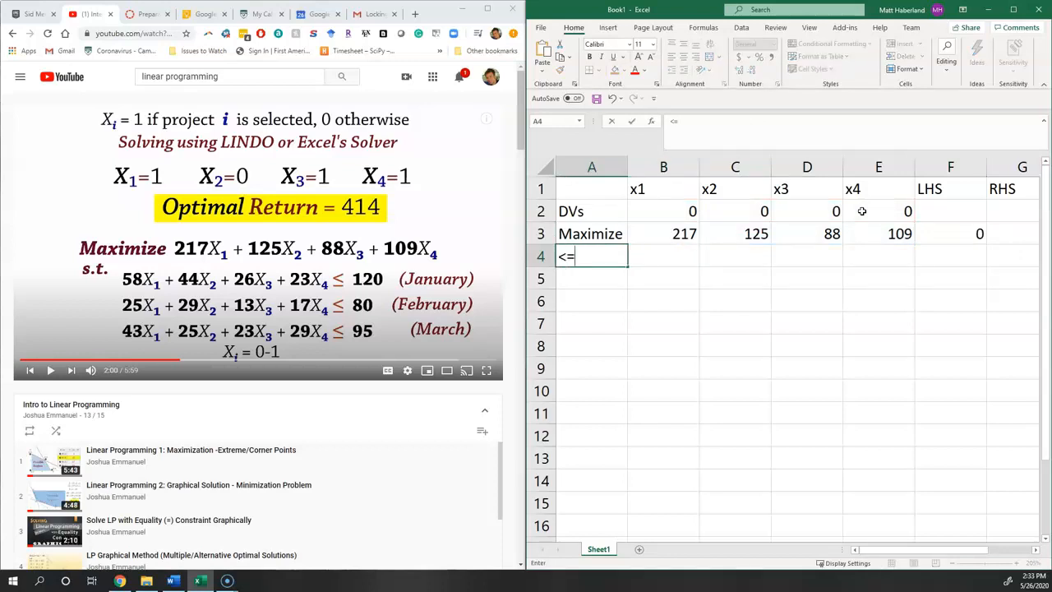
{"action": "key", "text": "Tab"}
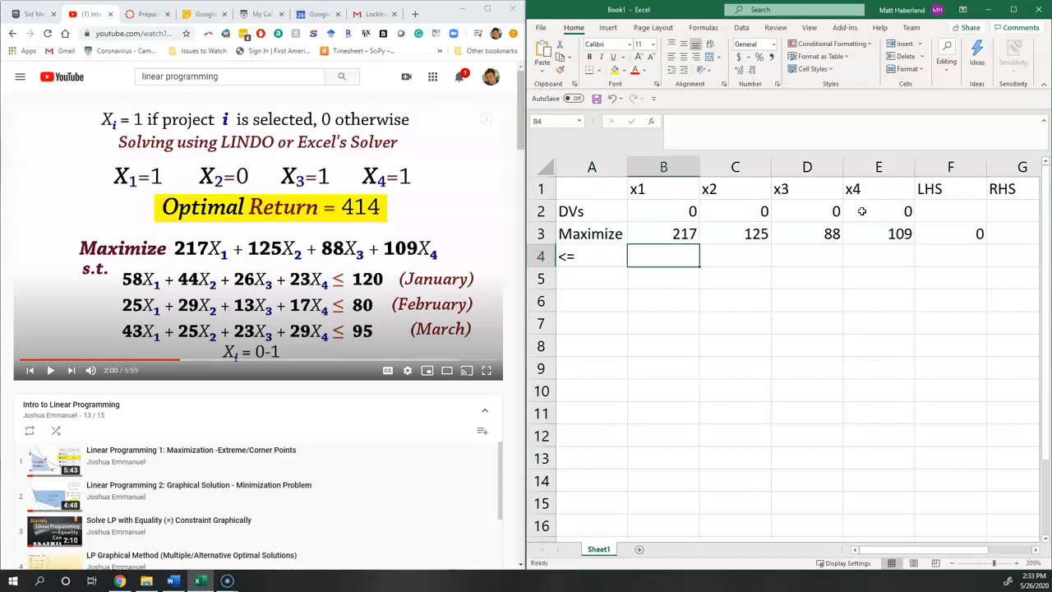
{"action": "type", "text": "58"}
{"action": "key", "text": "Tab"}
{"action": "type", "text": "44"}
{"action": "key", "text": "Tab"}
{"action": "type", "text": "26"}
{"action": "key", "text": "Tab"}
{"action": "type", "text": "23"}
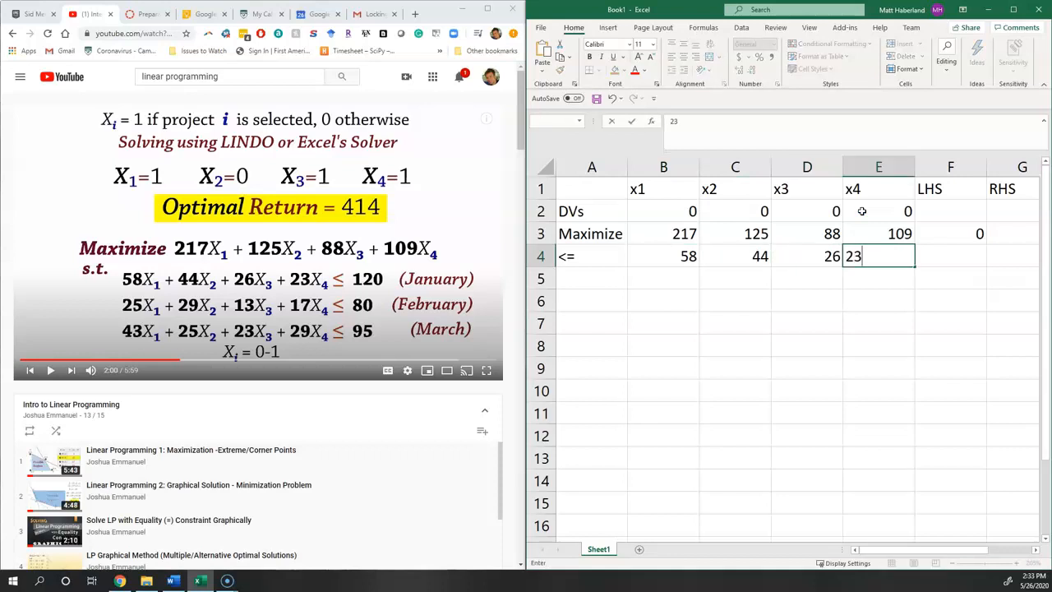
Copy the SUMPRODUCT formula from F3 to F4, check its references, and enter 120 as the right-hand side in G4.
{"action": "key", "text": "Tab"}
{"action": "key", "text": "Up"}
{"action": "key", "text": "ctrl+c"}
{"action": "key", "text": "Down"}
{"action": "key", "text": "ctrl+v"}
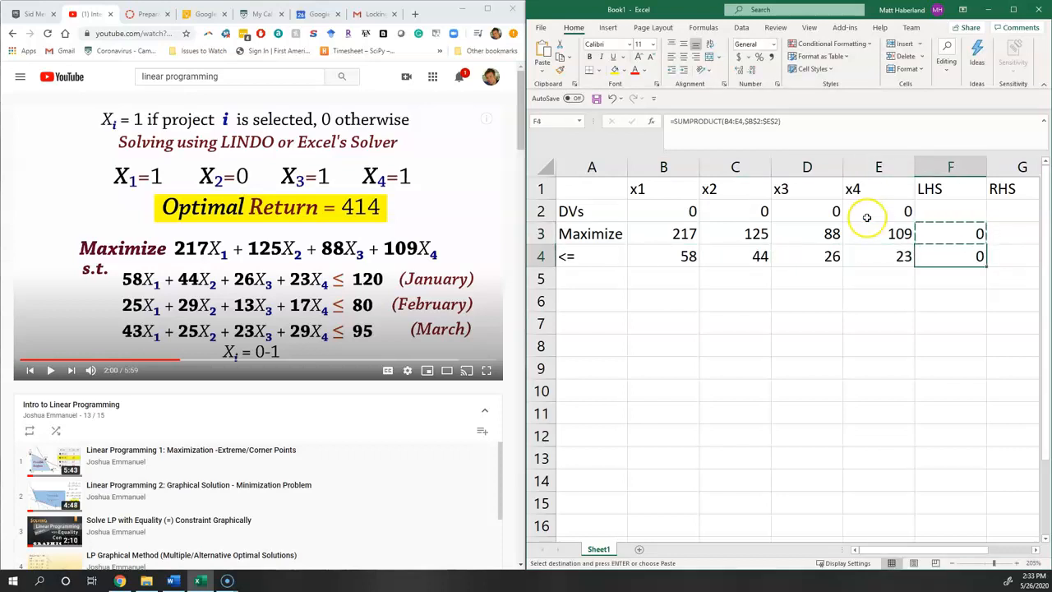
{"action": "double_click", "coordinate": [936, 259]}
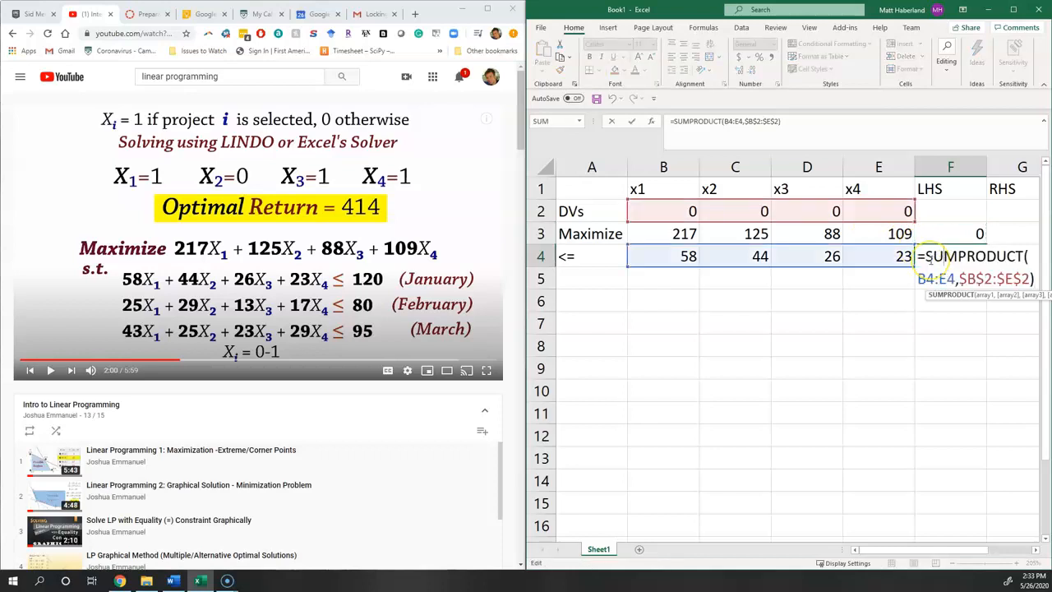
{"action": "key", "text": "Tab"}
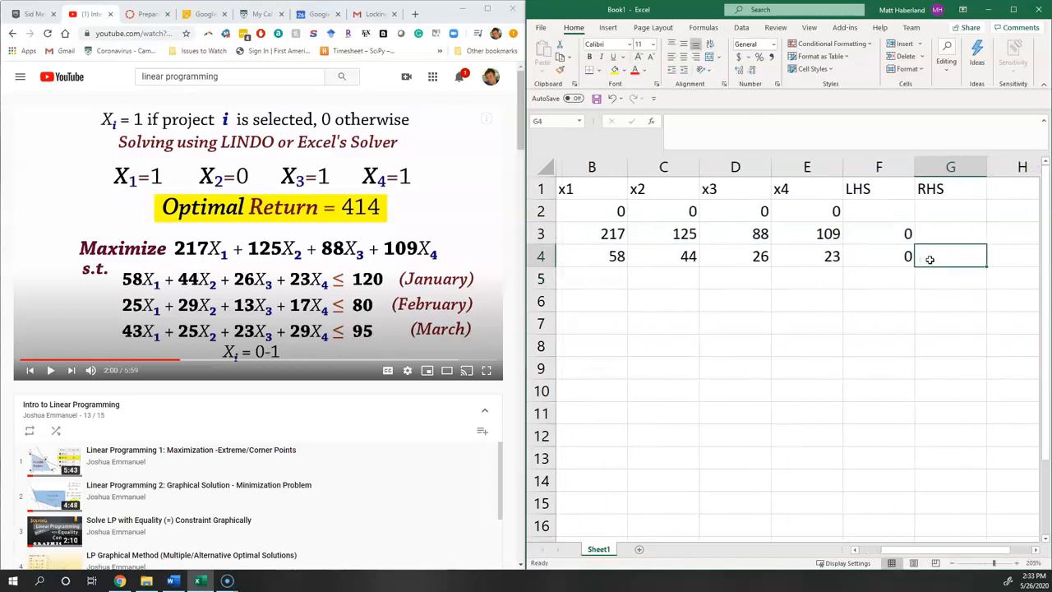
{"action": "type", "text": "120"}
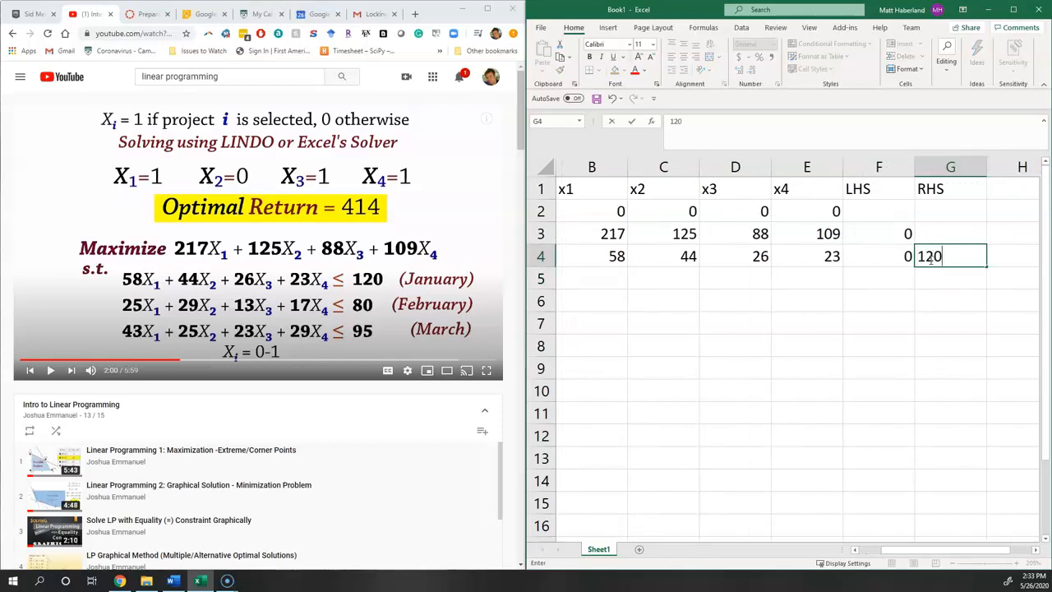
{"action": "key", "text": "Return"}
Add <= constraints with LHS formulas: row 5 with 25, 29, 13, 17, RHS 80; row 6 with 43, 25, 23, 29, RHS 95.
{"action": "key", "text": "Home"}
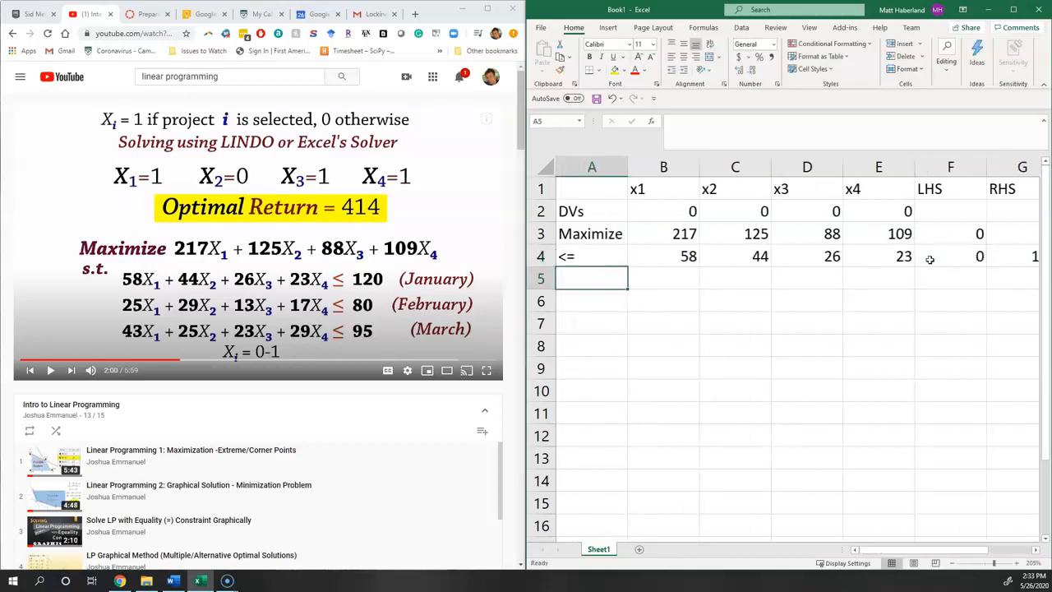
{"action": "type", "text": "<="}
{"action": "key", "text": "Tab"}
{"action": "type", "text": "25"}
{"action": "key", "text": "Tab"}
{"action": "type", "text": "29"}
{"action": "key", "text": "Tab"}
{"action": "type", "text": "13"}
{"action": "key", "text": "Tab"}
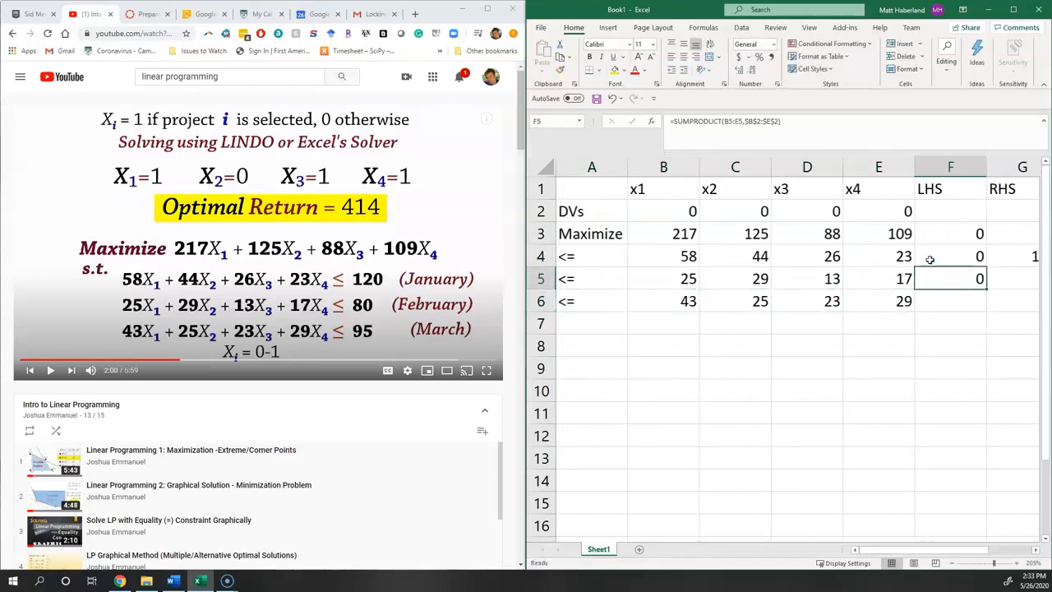
Autofit the widths of columns B through G to their contents and select the empty cell A8.
{"action": "left_click_drag", "start_coordinate": [663, 167], "coordinate": [878, 167]}
{"action": "double_click", "coordinate": [843, 166]}
{"action": "double_click", "coordinate": [817, 167]}
{"action": "double_click", "coordinate": [848, 168]}
{"action": "left_click", "coordinate": [792, 332]}
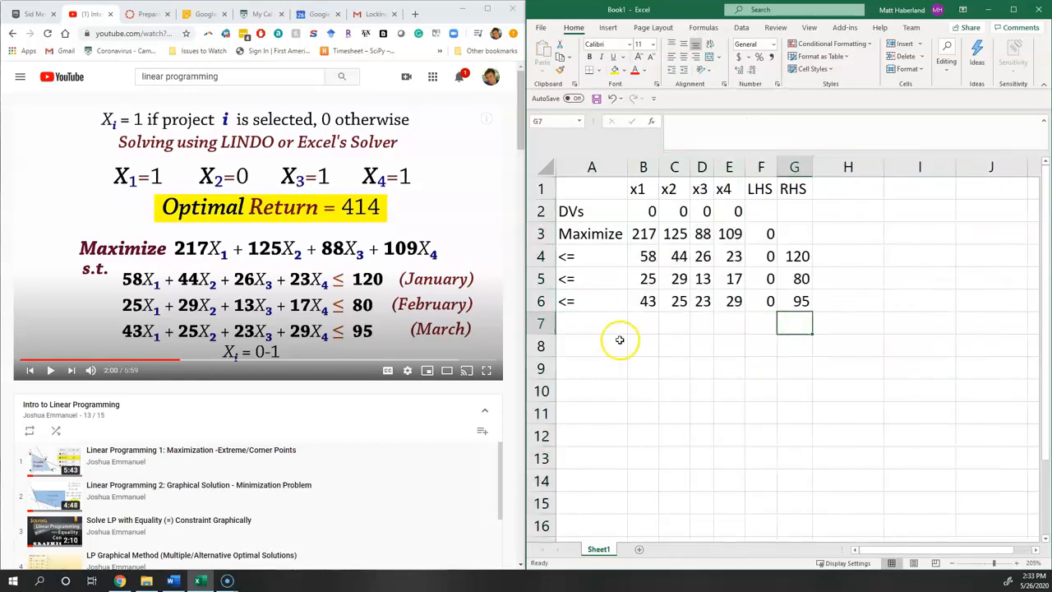
{"action": "left_click", "coordinate": [619, 339]}
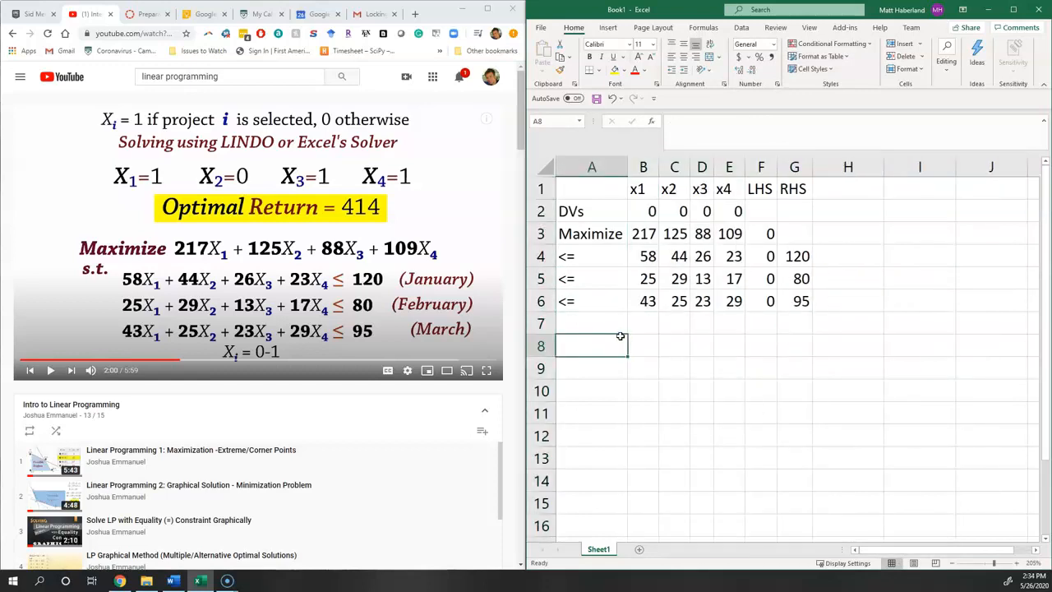
Open Solver and set its objective to maximize cell $F$3, moving the dialog clear of the problem data.
{"action": "left_click", "coordinate": [742, 27]}
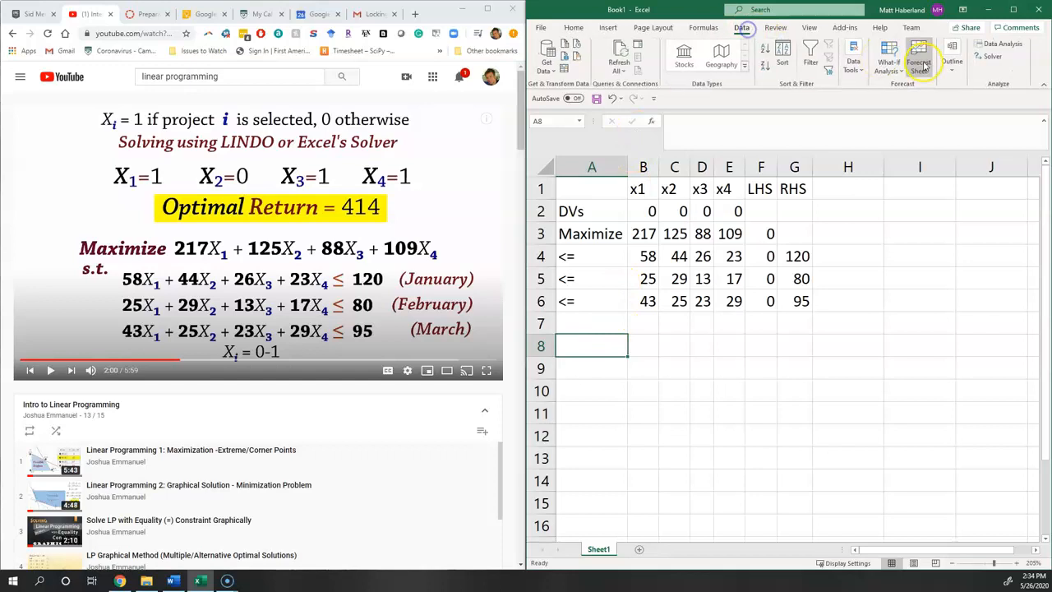
{"action": "left_click", "coordinate": [985, 55]}
{"action": "left_click", "coordinate": [308, 187]}
{"action": "key", "text": "BackSpace"}
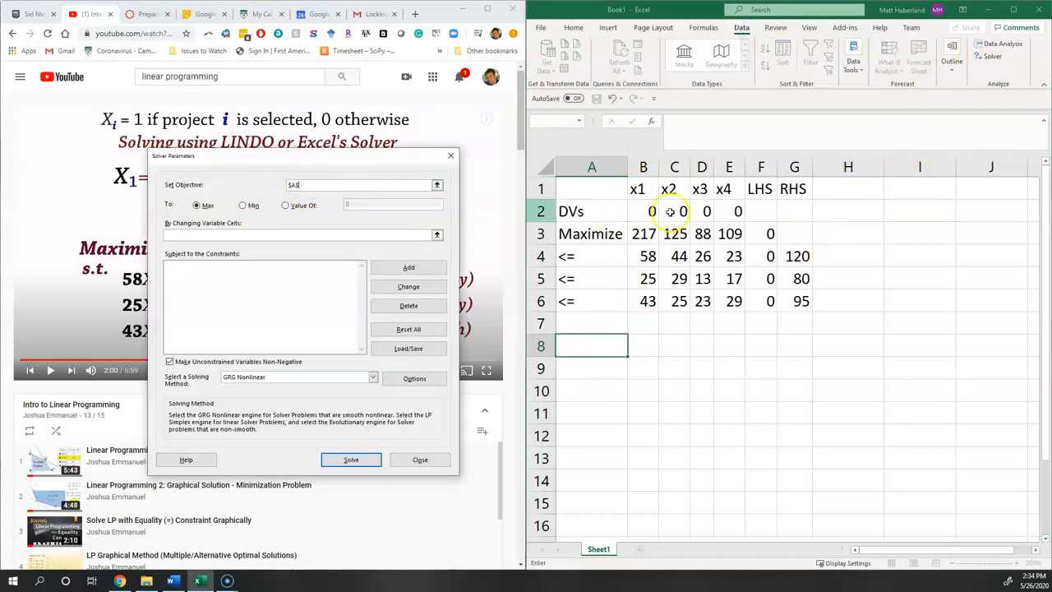
{"action": "left_click", "coordinate": [764, 234]}
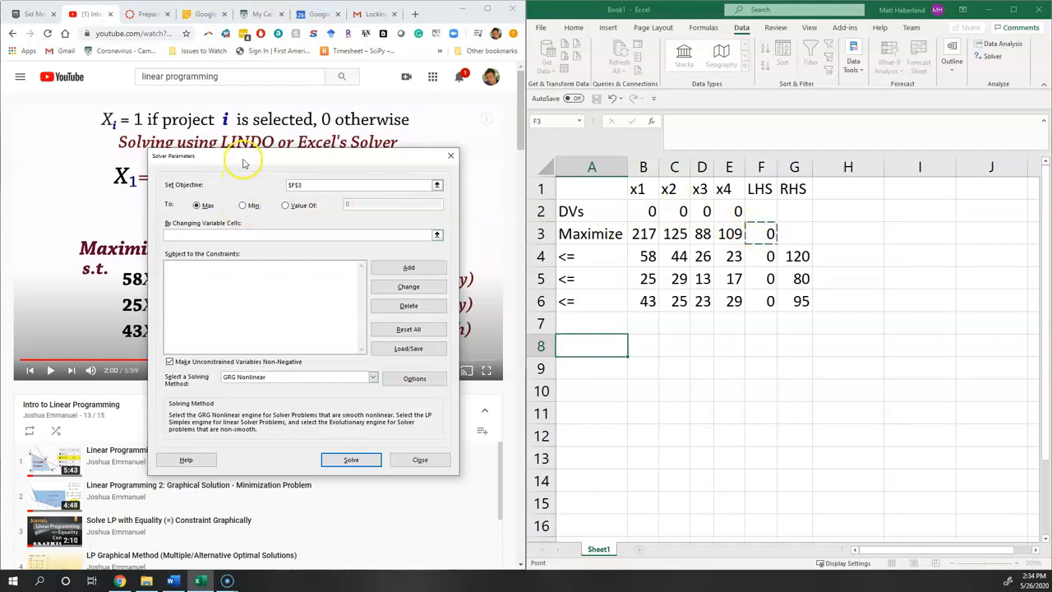
{"action": "left_click_drag", "start_coordinate": [244, 159], "coordinate": [292, 169]}
{"action": "left_click", "coordinate": [256, 214]}
Set Solver's changing variable cells to $B$2:$E$2 and add the constraint $F$4:$F$6 <= $G$4:$G$6.
{"action": "left_click", "coordinate": [268, 244]}
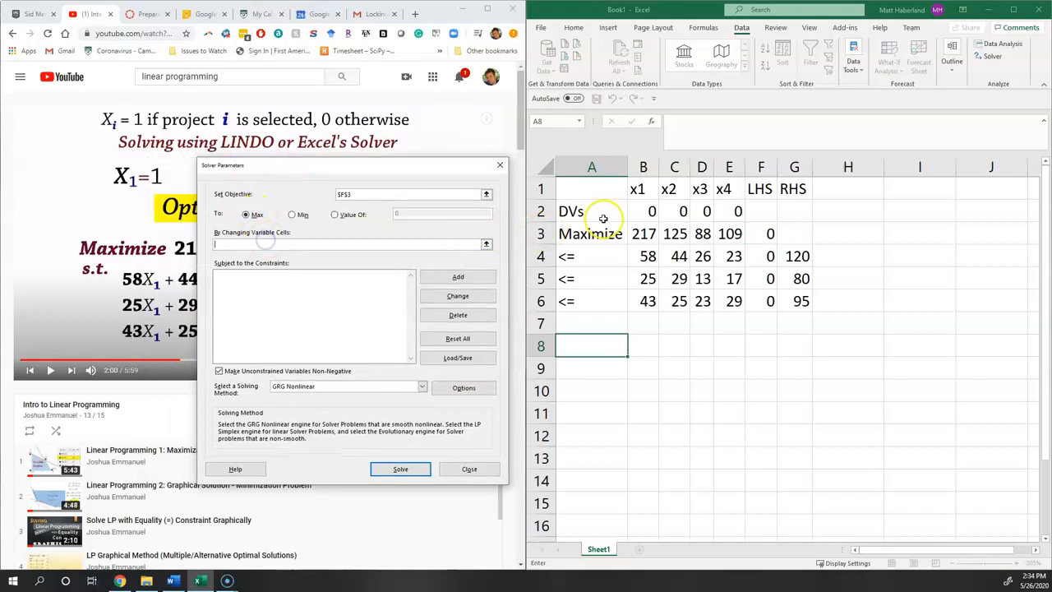
{"action": "left_click_drag", "start_coordinate": [646, 212], "coordinate": [719, 211]}
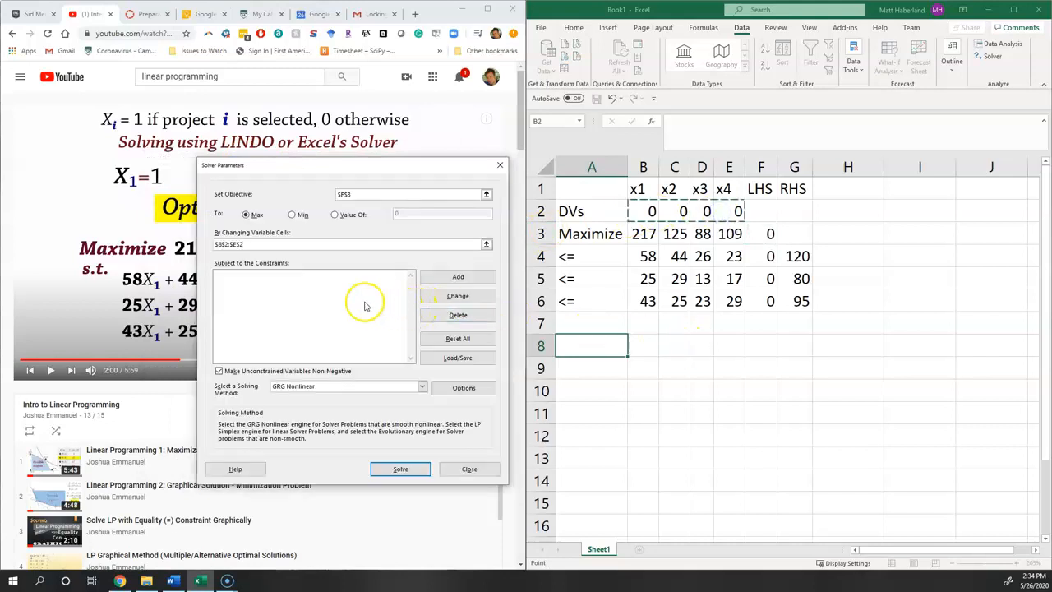
{"action": "left_click", "coordinate": [460, 278]}
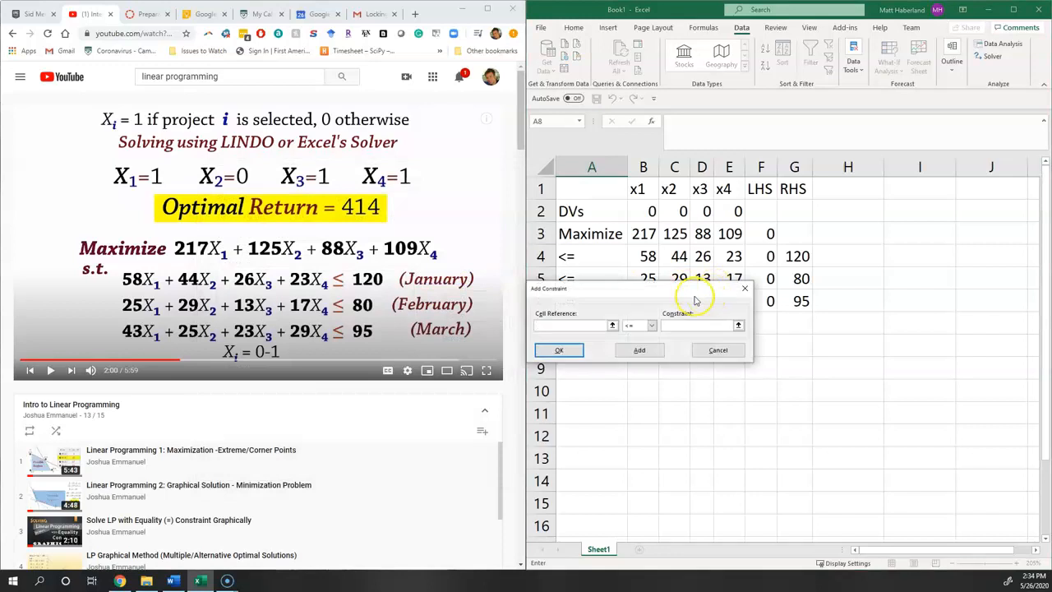
{"action": "left_click_drag", "start_coordinate": [708, 288], "coordinate": [475, 246]}
{"action": "left_click_drag", "start_coordinate": [765, 260], "coordinate": [764, 300]}
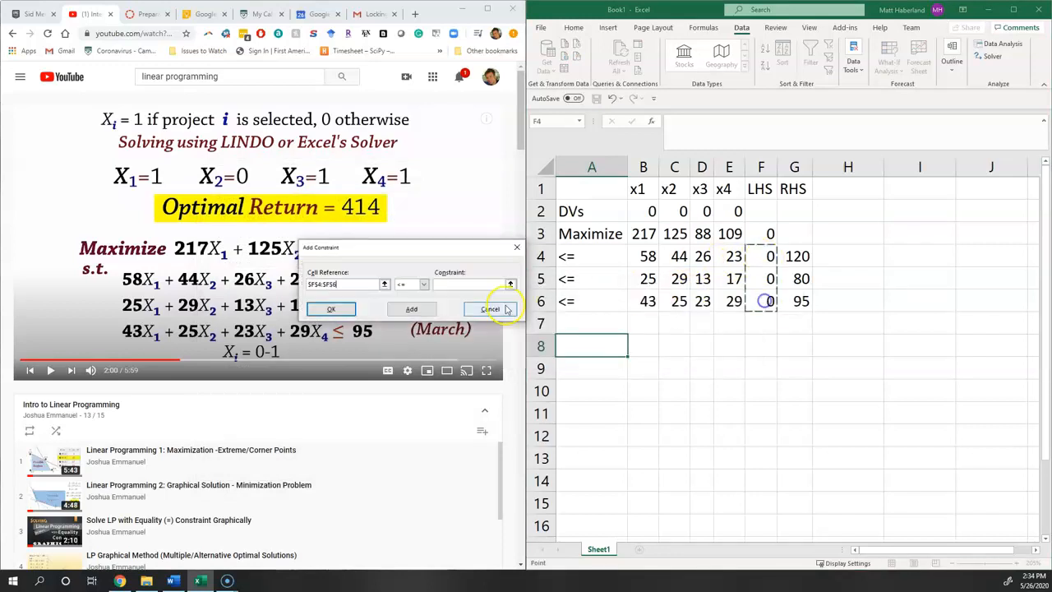
{"action": "left_click", "coordinate": [470, 286]}
{"action": "left_click_drag", "start_coordinate": [784, 256], "coordinate": [788, 303]}
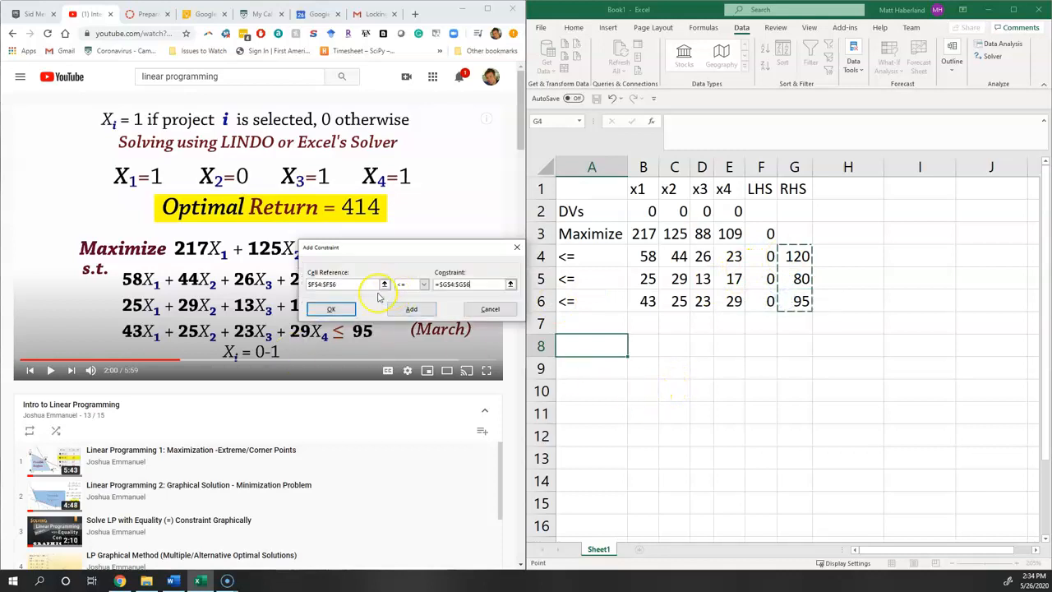
{"action": "left_click", "coordinate": [411, 308]}
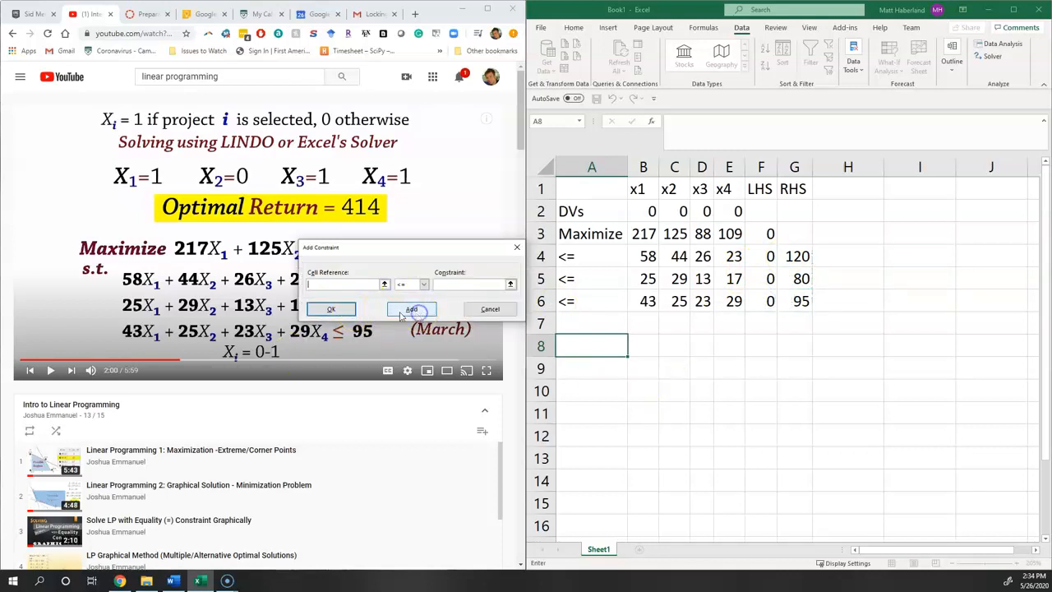
Add a constraint that makes the decision variables $B$2:$E$2 binary and return to the Solver parameters.
{"action": "left_click_drag", "start_coordinate": [649, 212], "coordinate": [719, 212]}
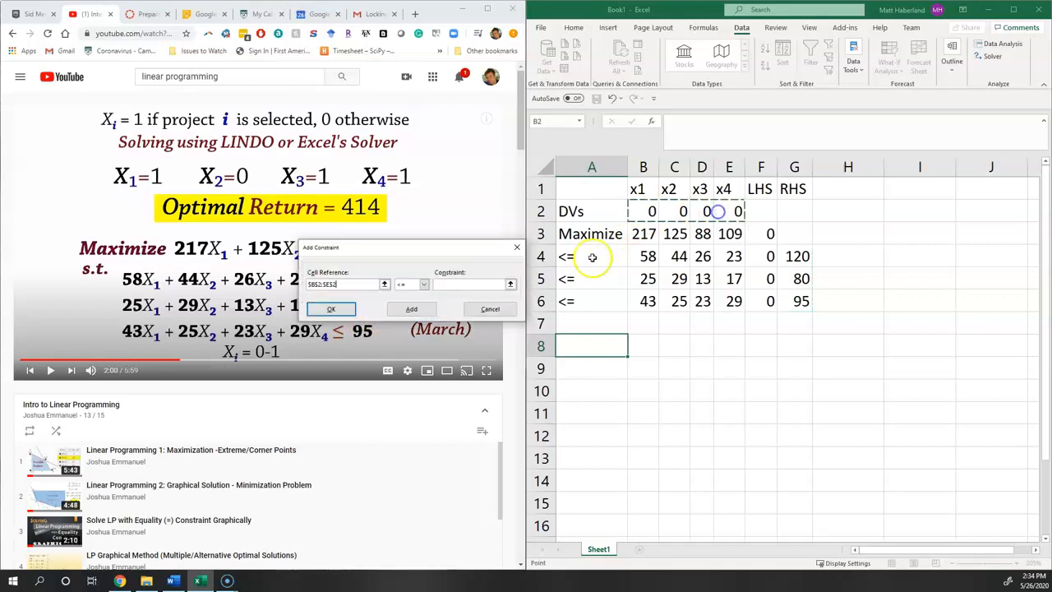
{"action": "left_click", "coordinate": [424, 284]}
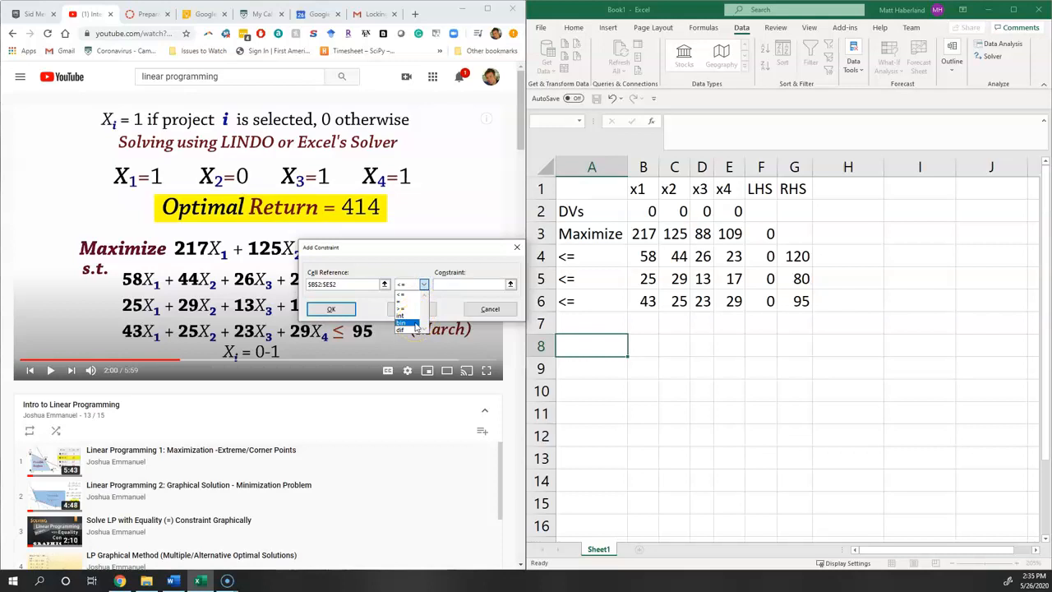
{"action": "left_click", "coordinate": [415, 323]}
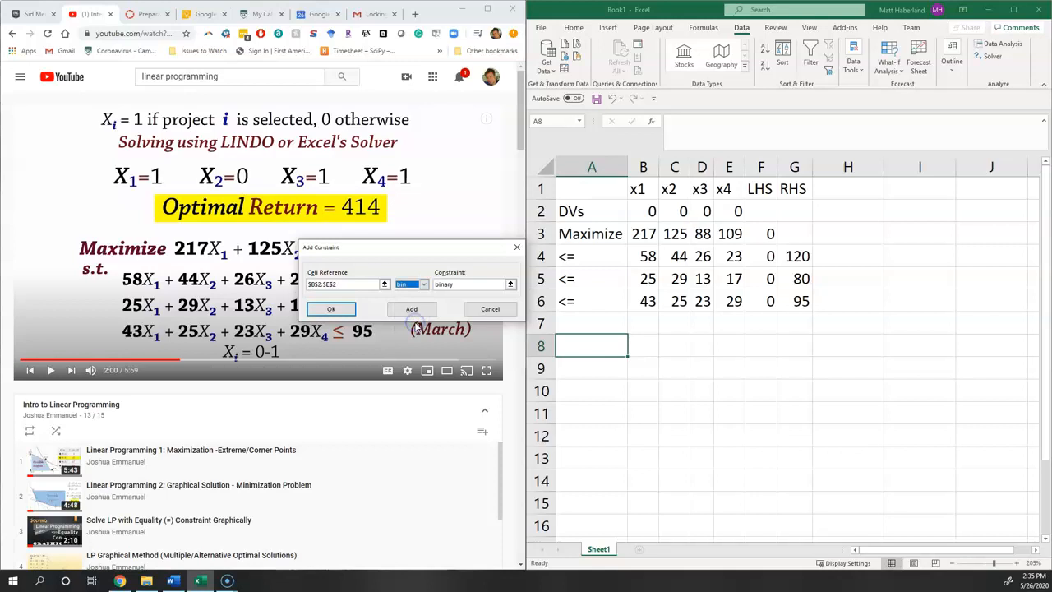
{"action": "left_click", "coordinate": [328, 310]}
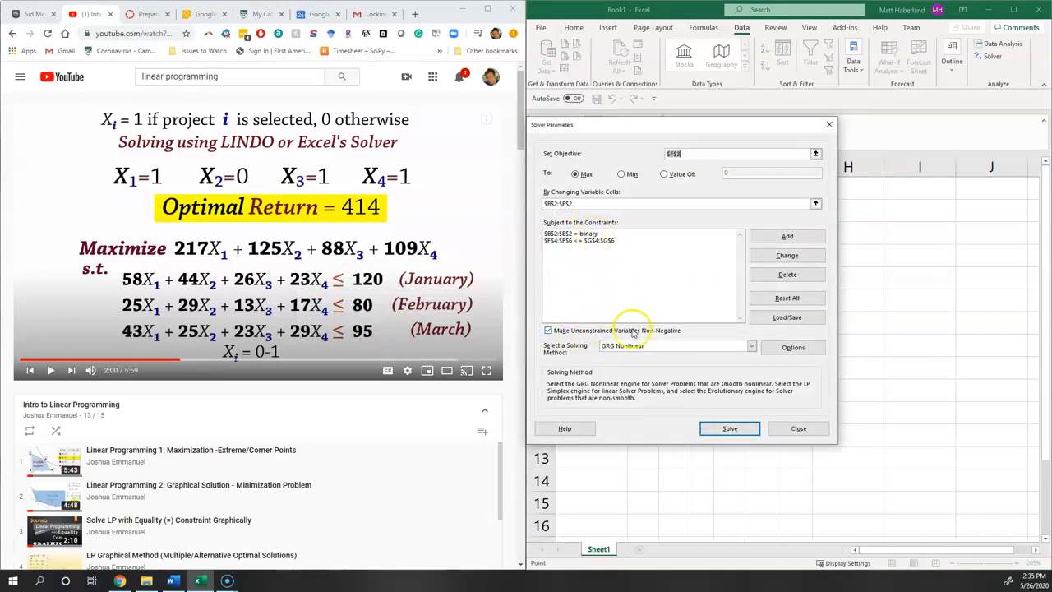
Choose Simplex LP as the solving method and set Integer Optimality to 0% in the Solver options.
{"action": "left_click", "coordinate": [672, 345]}
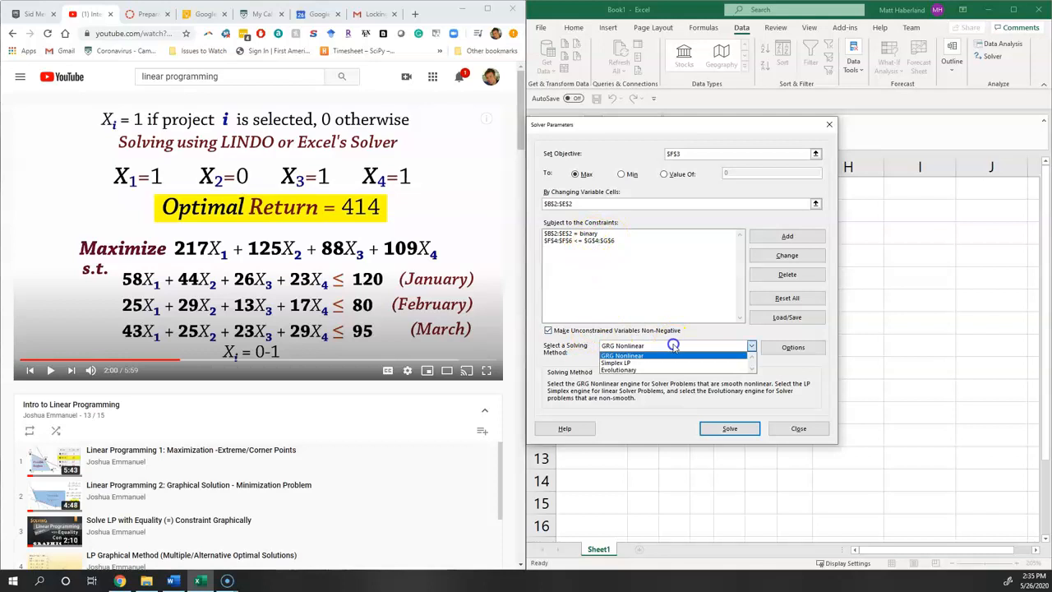
{"action": "left_click", "coordinate": [632, 363]}
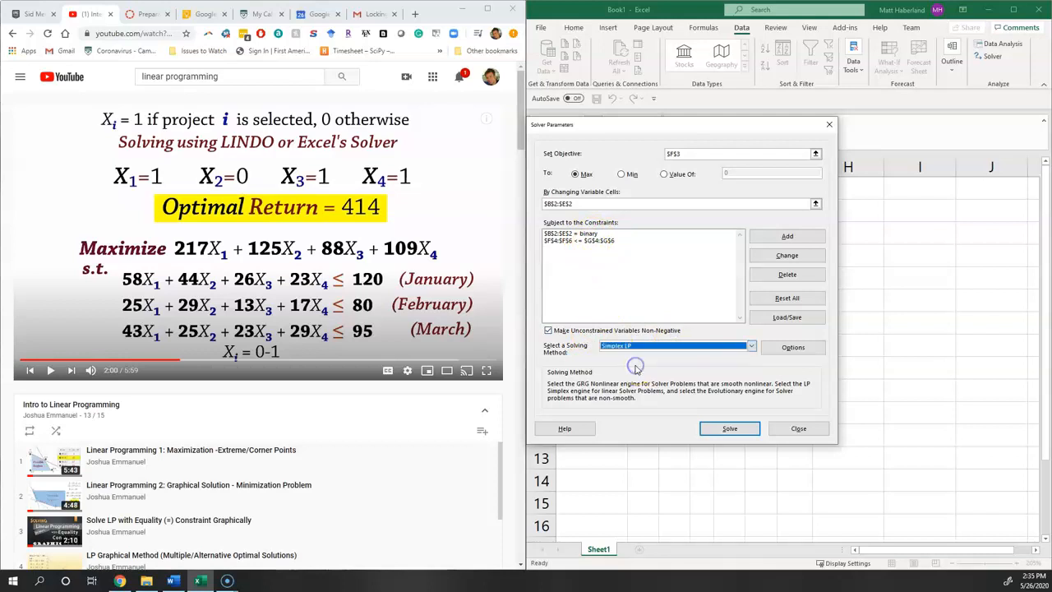
{"action": "left_click", "coordinate": [800, 354]}
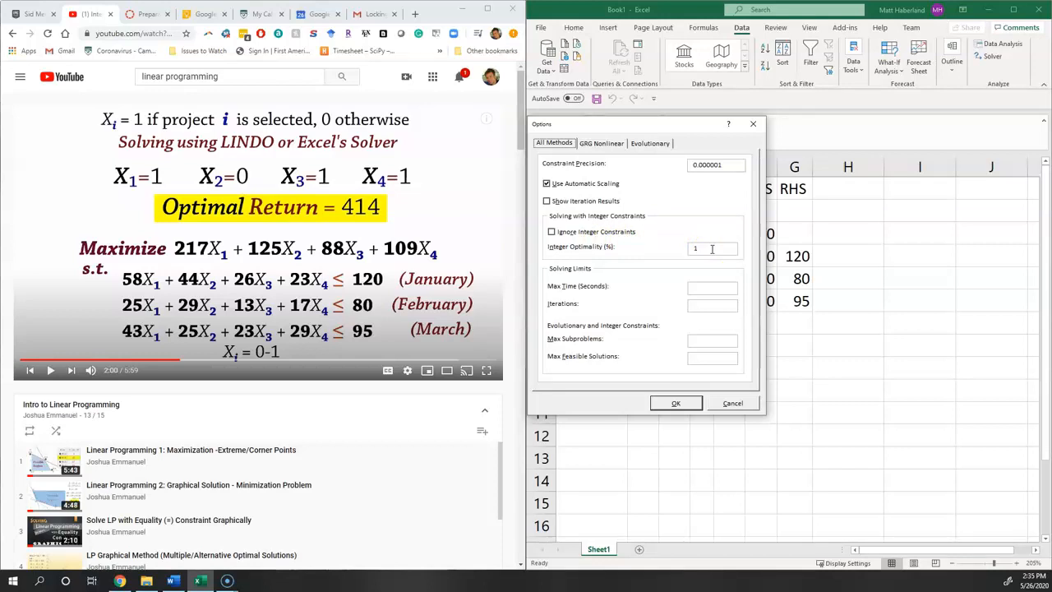
{"action": "left_click_drag", "start_coordinate": [711, 249], "coordinate": [681, 249]}
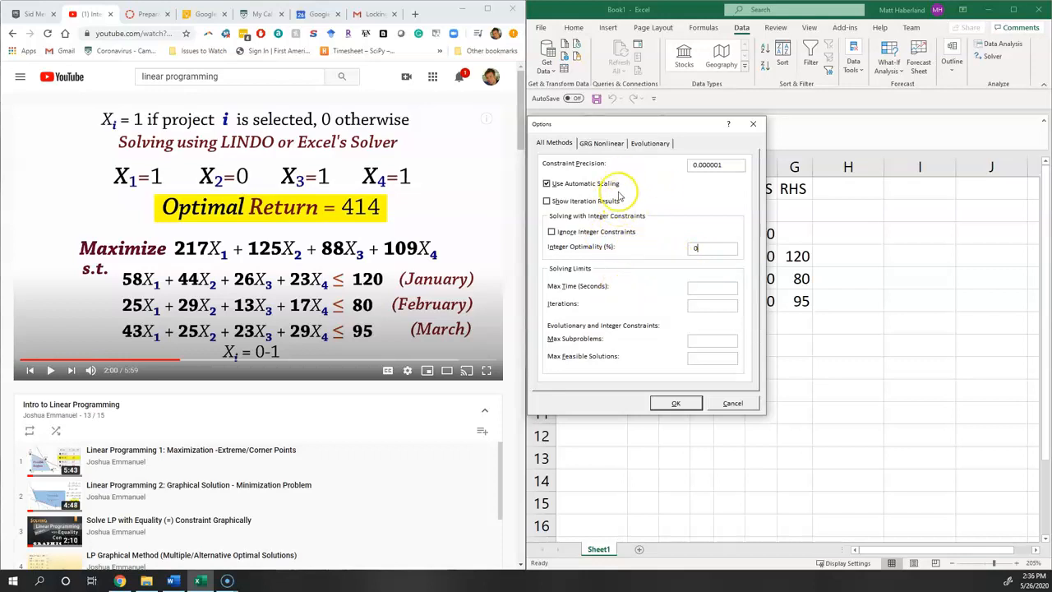
{"action": "left_click", "coordinate": [552, 143]}
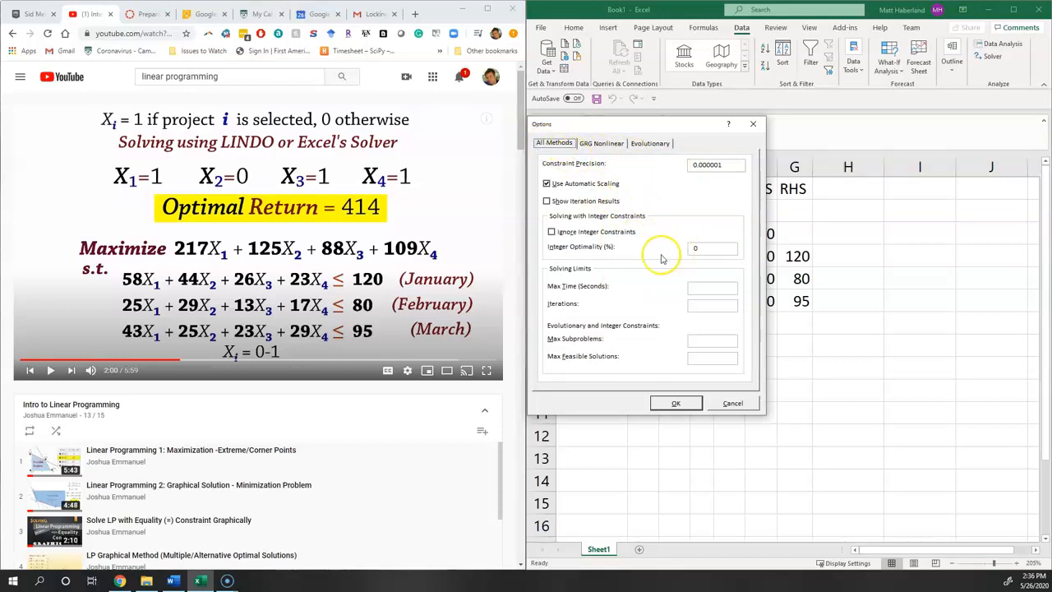
{"action": "left_click", "coordinate": [676, 402]}
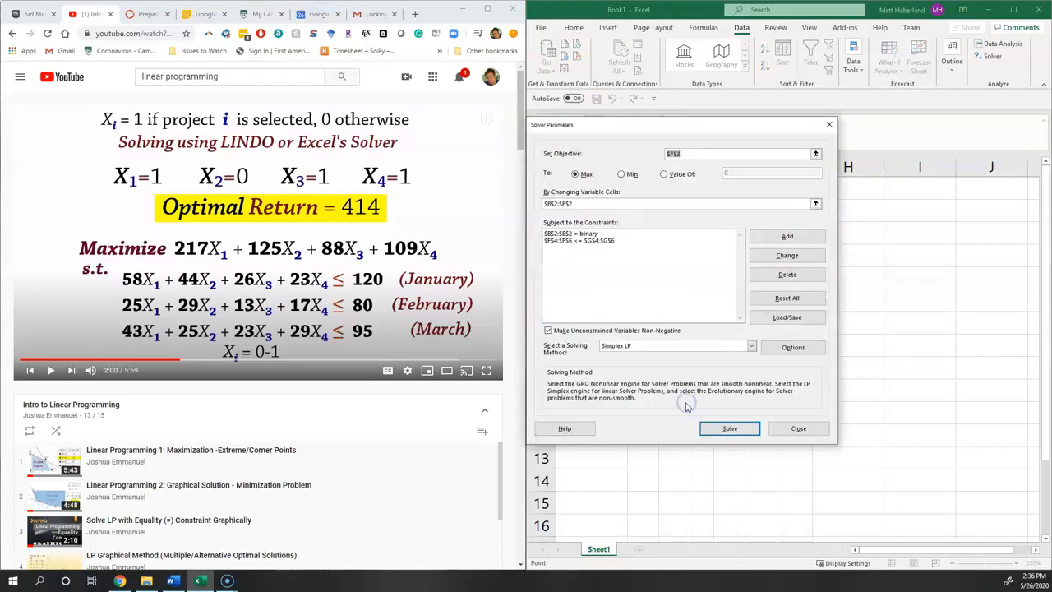
Solve the model, keep the Solver solution, and check the decision variables and objective against the example's answer.
{"action": "left_click", "coordinate": [729, 428]}
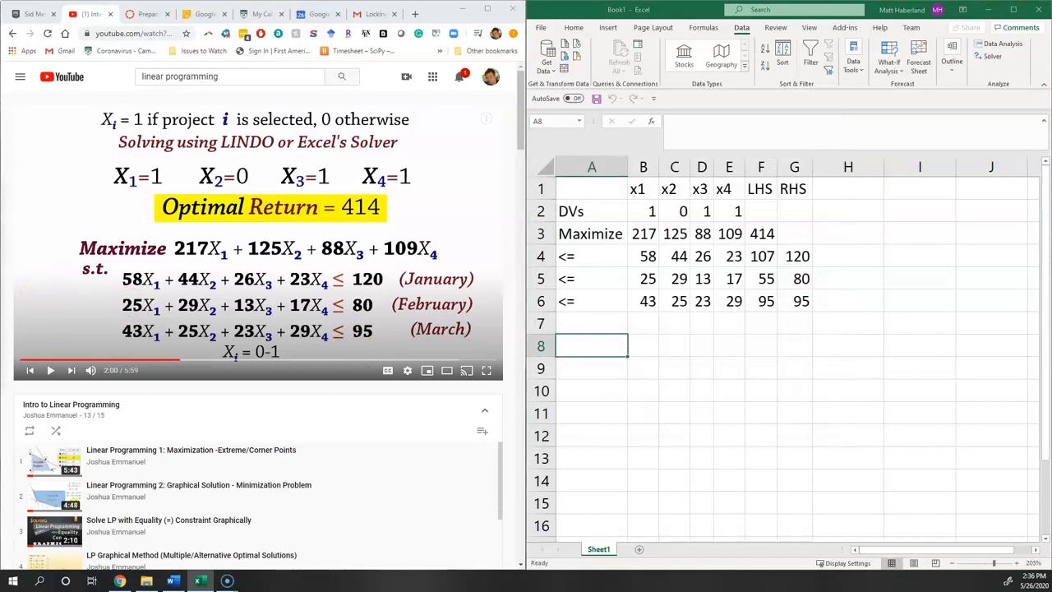
{"action": "left_click_drag", "start_coordinate": [570, 336], "coordinate": [711, 375]}
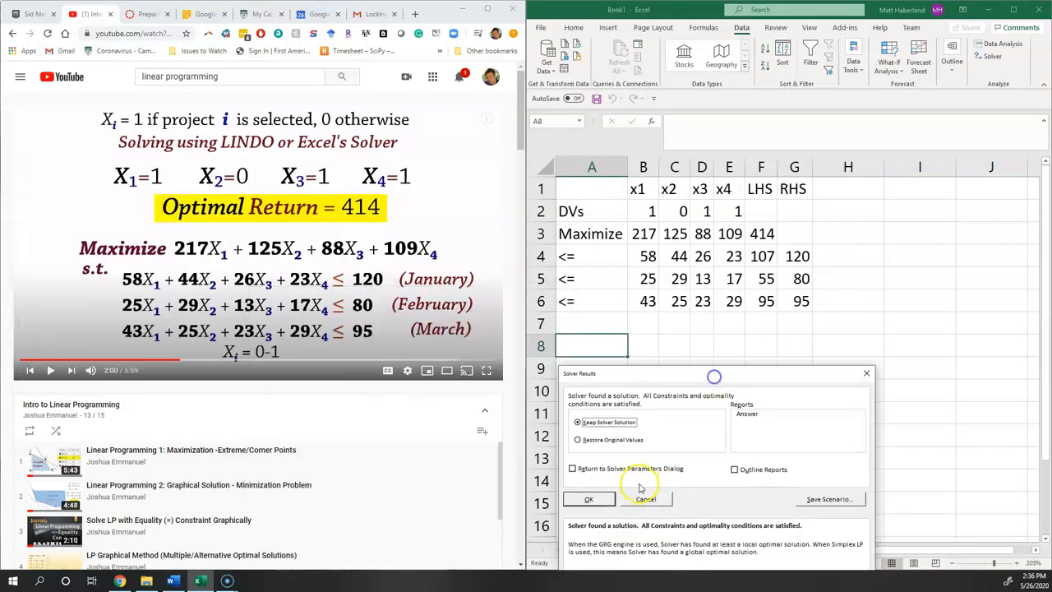
{"action": "left_click", "coordinate": [590, 500]}
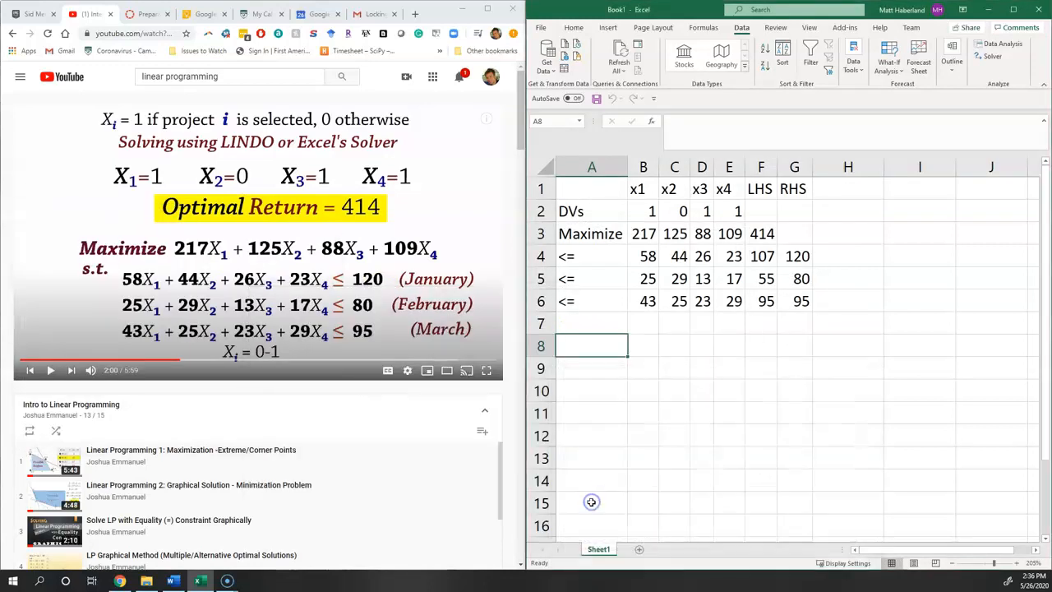
{"action": "left_click", "coordinate": [645, 211]}
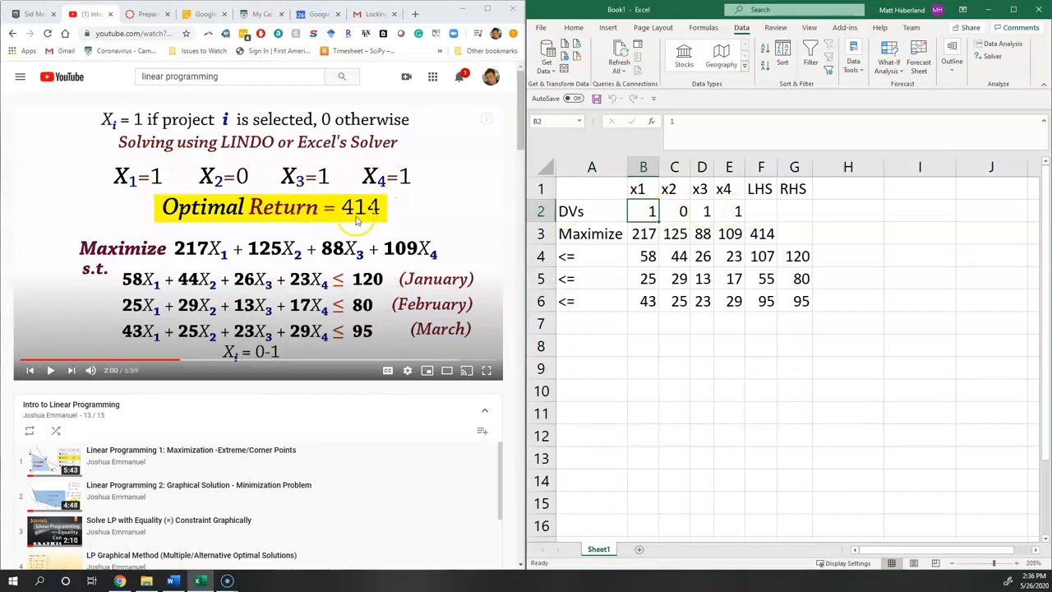
{"action": "left_click", "coordinate": [761, 234]}
{"action": "left_click", "coordinate": [701, 324]}
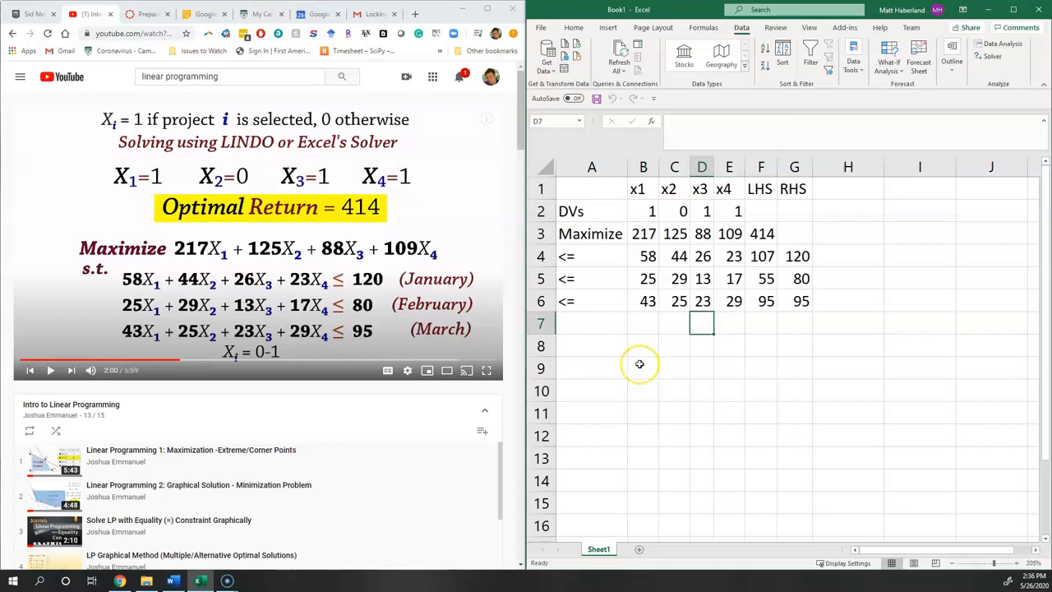
Reset the decision variables in B2:E2 to 0.
{"action": "left_click", "coordinate": [637, 211]}
{"action": "type", "text": "0"}
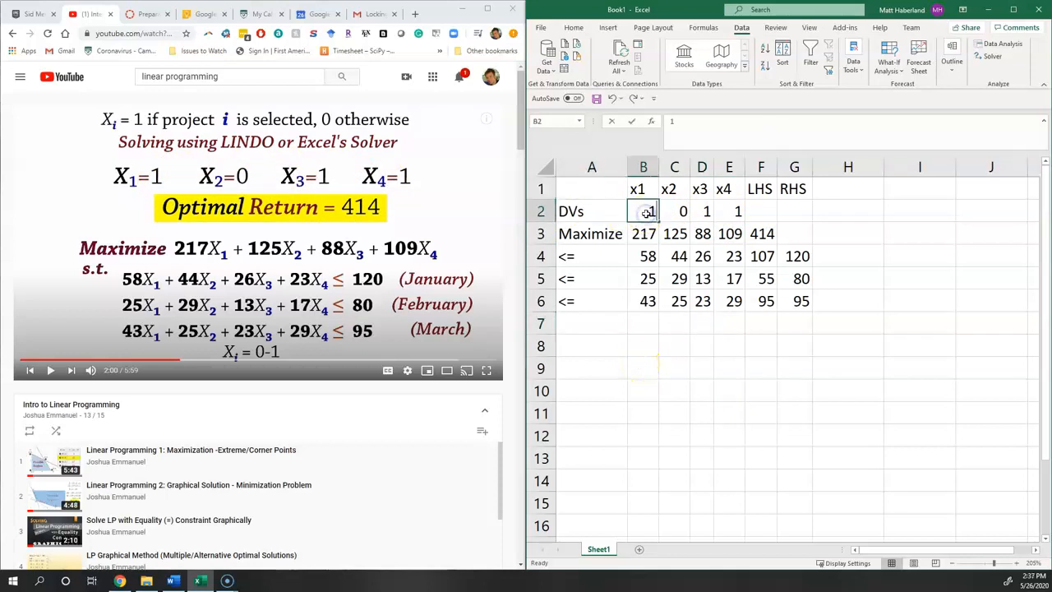
{"action": "key", "text": "Tab"}
{"action": "key", "text": "Tab"}
{"action": "type", "text": "1"}
{"action": "key", "text": "Tab"}
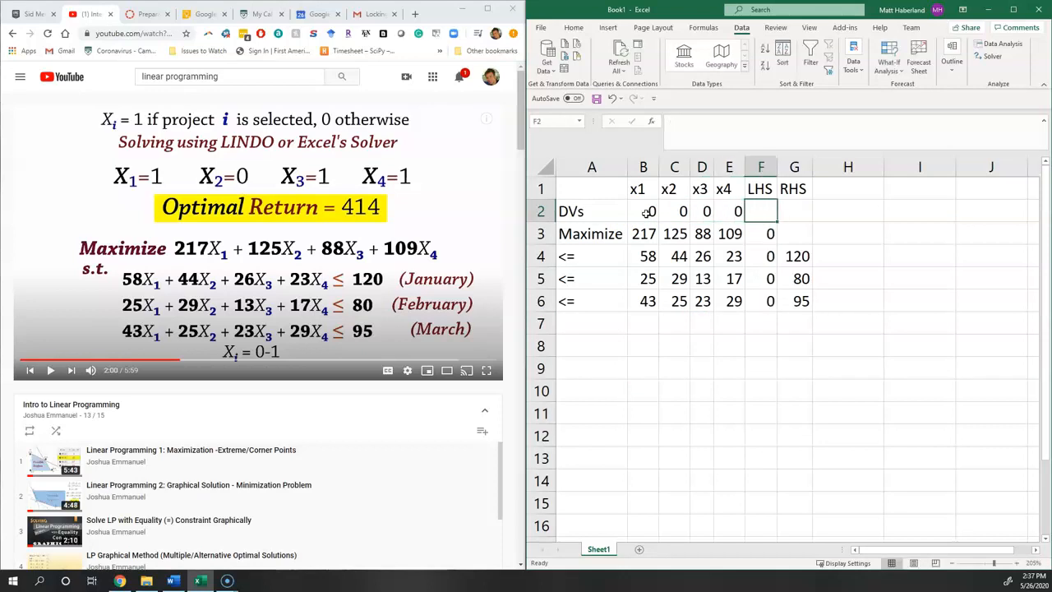
Reopen Solver, check the Integer Optimality option, solve the model again and keep the solution.
{"action": "left_click", "coordinate": [979, 59]}
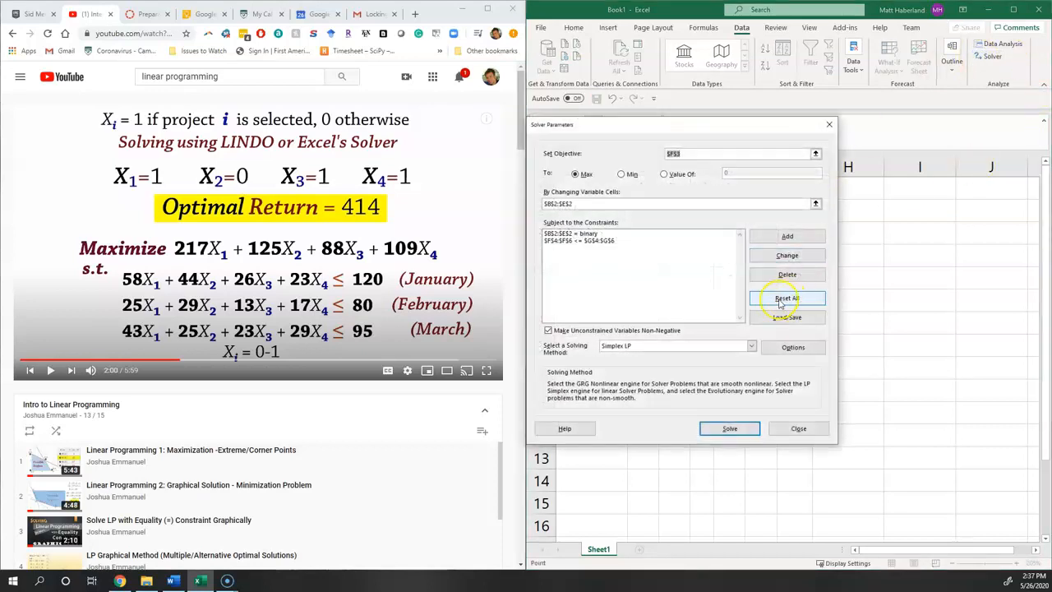
{"action": "left_click", "coordinate": [730, 429]}
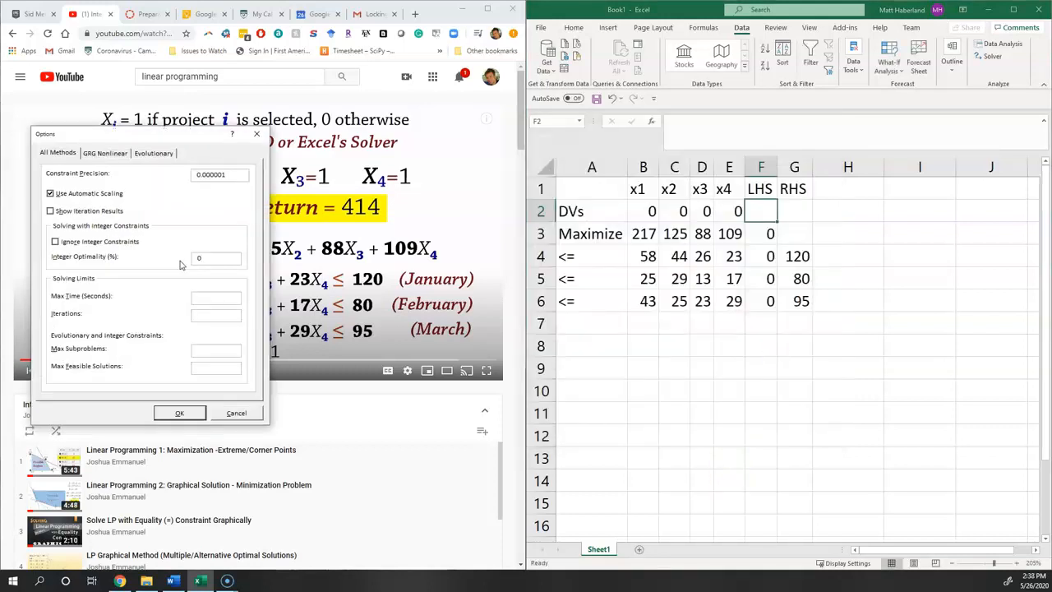
{"action": "left_click", "coordinate": [179, 413]}
{"action": "left_click", "coordinate": [739, 429]}
{"action": "left_click", "coordinate": [47, 313]}
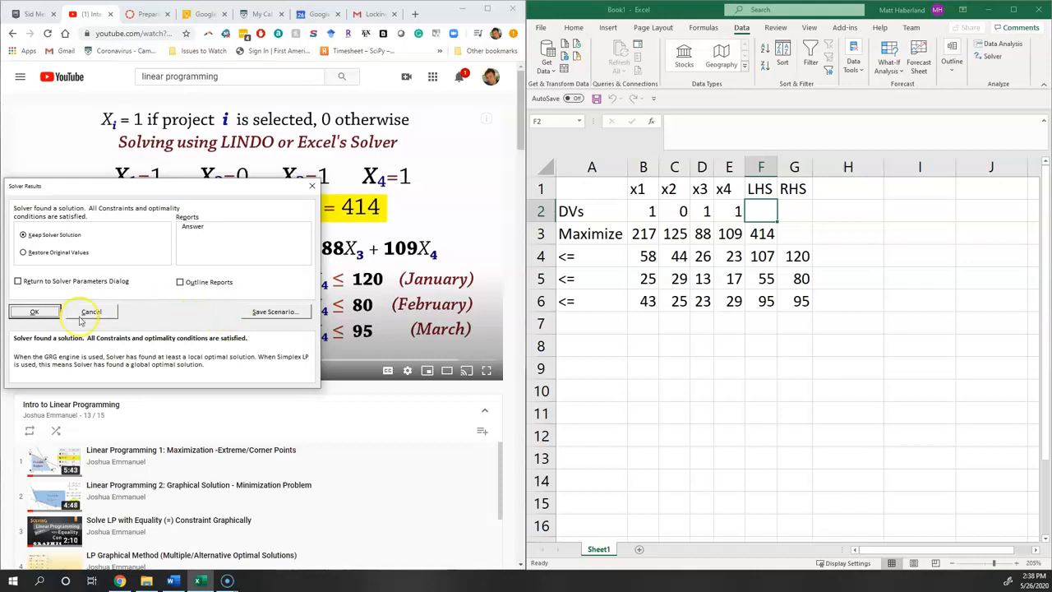
{"action": "left_click", "coordinate": [50, 315]}
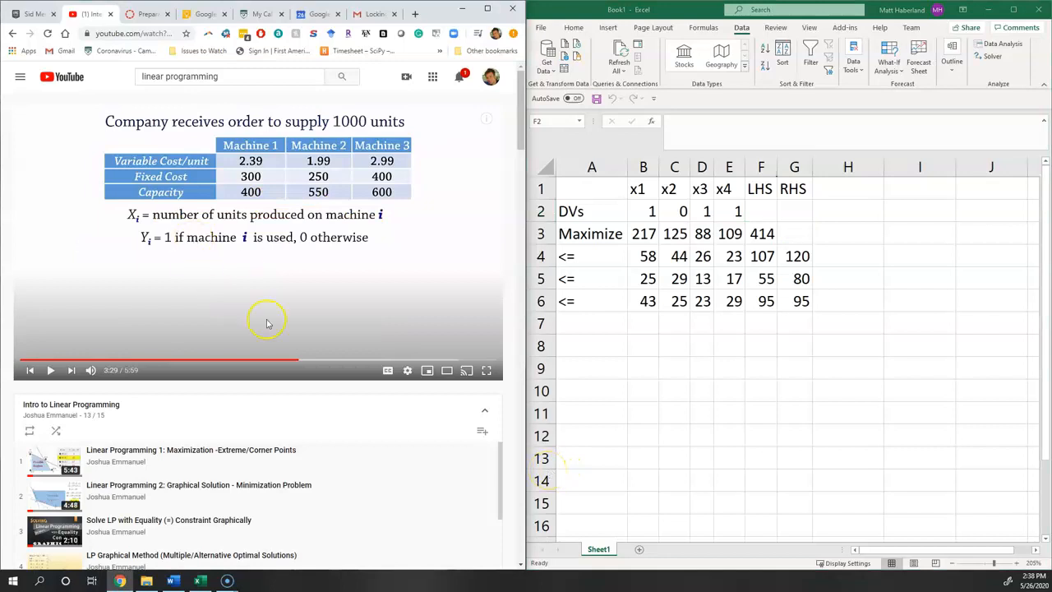
Add a new worksheet and enter the headers Machine 1, Machine 2 and Machine 3 in B1:D1.
{"action": "left_click", "coordinate": [640, 550]}
{"action": "scroll", "coordinate": [599, 205], "scroll_direction": "up", "scroll_amount": 6}
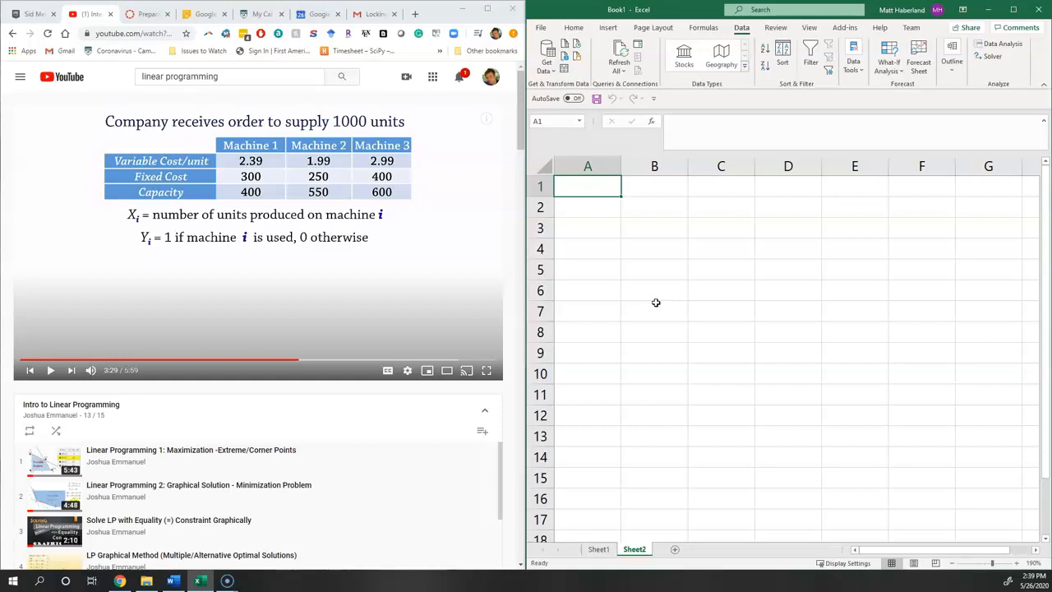
{"action": "left_click", "coordinate": [646, 189]}
{"action": "type", "text": "Machine 1\tMachine 2\tMachine 3"}
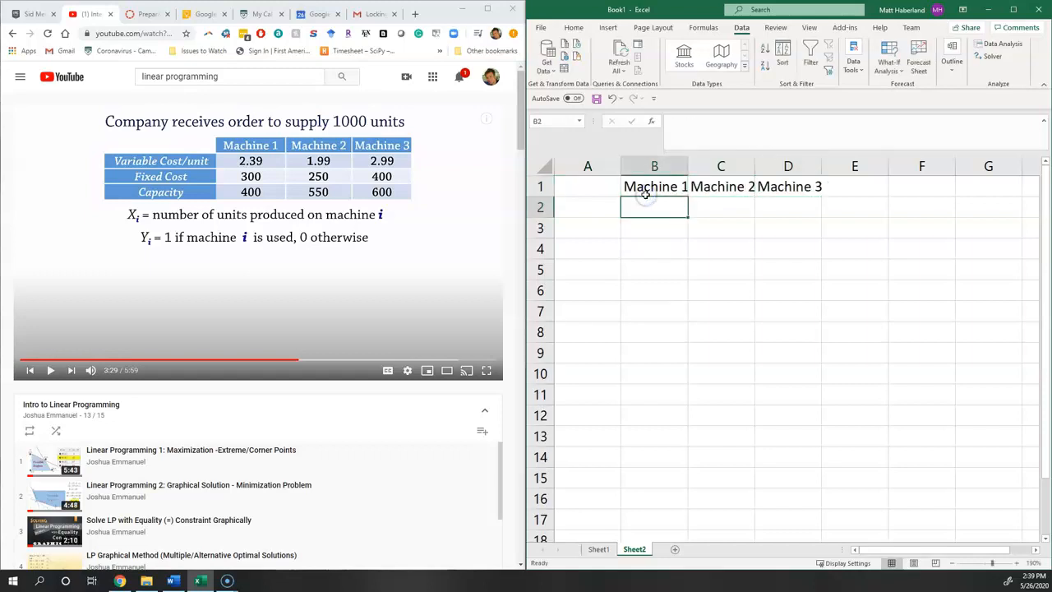
Enter the row labels Cost/unit, Fixed Cost and Capacity in A2:A4.
{"action": "left_click", "coordinate": [607, 207]}
{"action": "type", "text": "Variable Cost/unit"}
{"action": "key", "text": "Return"}
{"action": "type", "text": "Fixed Cost"}
{"action": "key", "text": "Return"}
{"action": "type", "text": "Capacity"}
Fill B2:D4 with 2.39, 1.99, 2.99; 300, 250, 400; and 400, 550, 600, and autofit column A.
{"action": "key", "text": "Tab"}
{"action": "key", "text": "Up"}
{"action": "key", "text": "Up"}
{"action": "type", "text": "2.39\t1.99\t2.99 300\t250\t400 "}
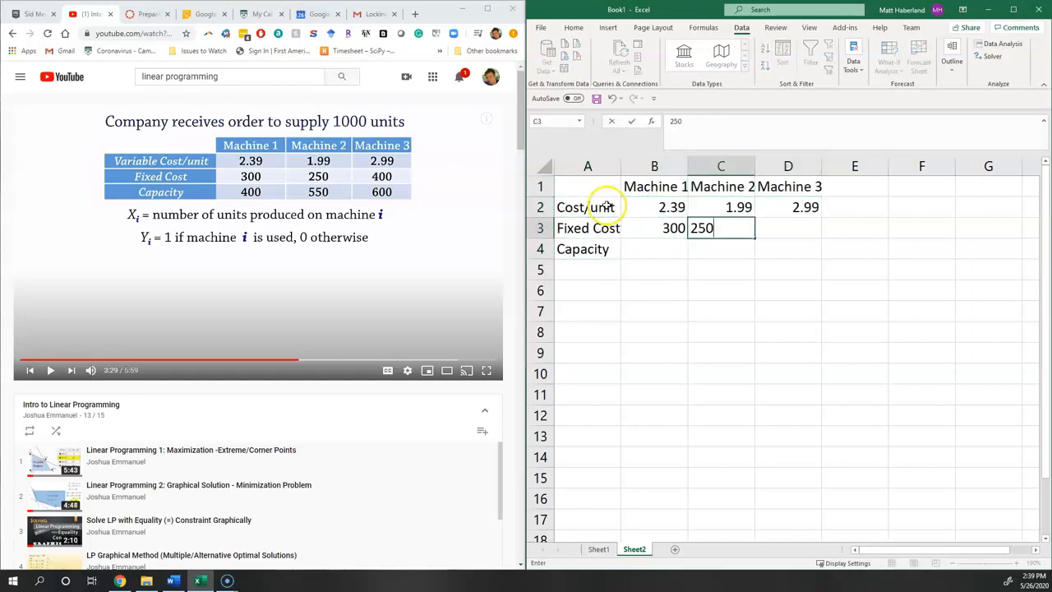
{"action": "type", "text": "400\t550\t600"}
{"action": "double_click", "coordinate": [621, 166]}
{"action": "left_click", "coordinate": [617, 287]}
Add an Xi row in row 5 with 0 as the starting value for all three machines.
{"action": "left_click", "coordinate": [598, 266]}
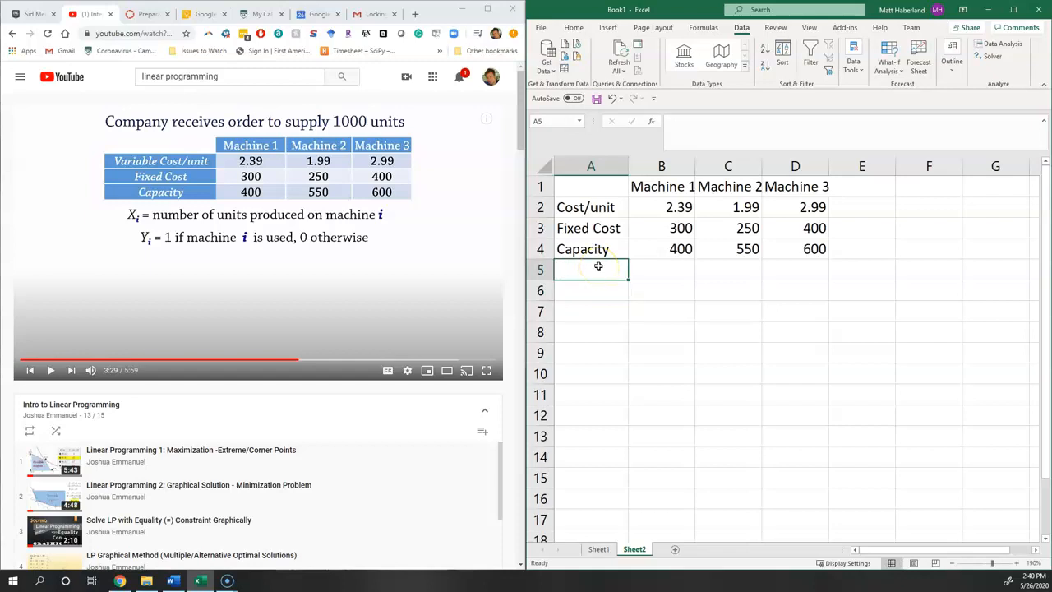
{"action": "type", "text": "Xi"}
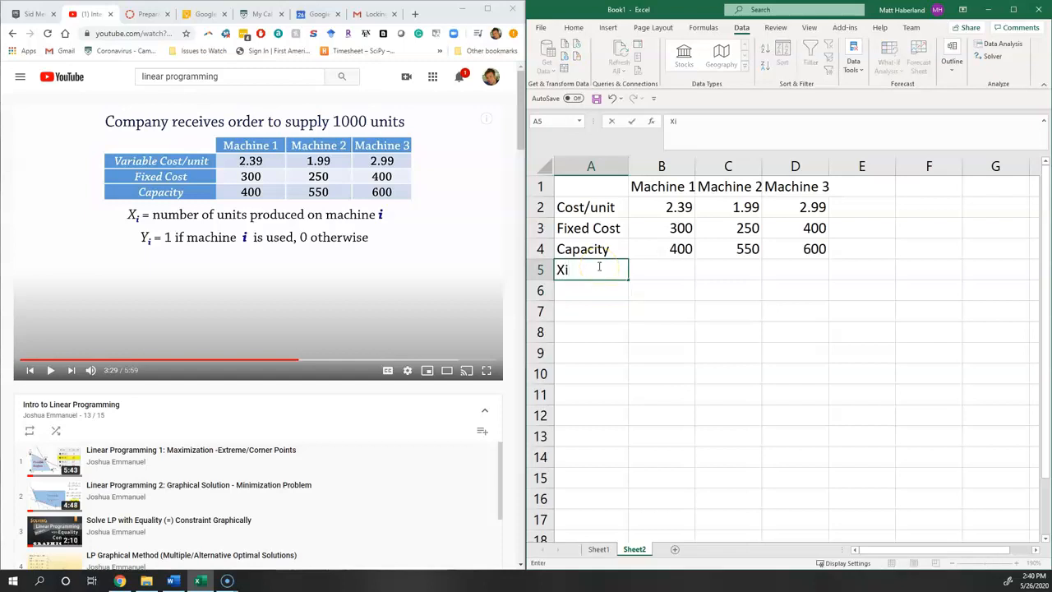
{"action": "key", "text": "Tab"}
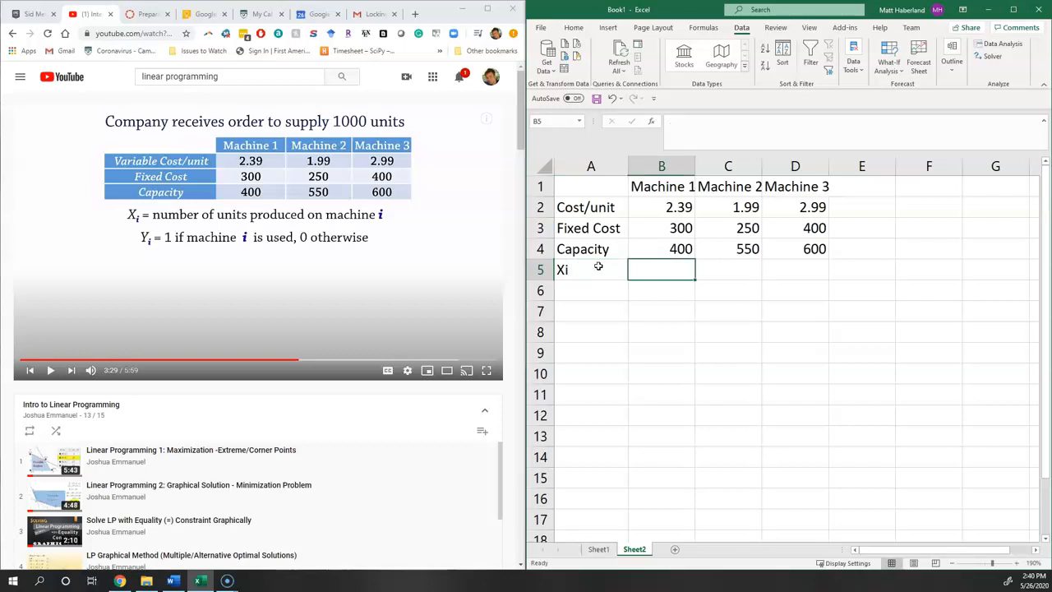
{"action": "type", "text": "0"}
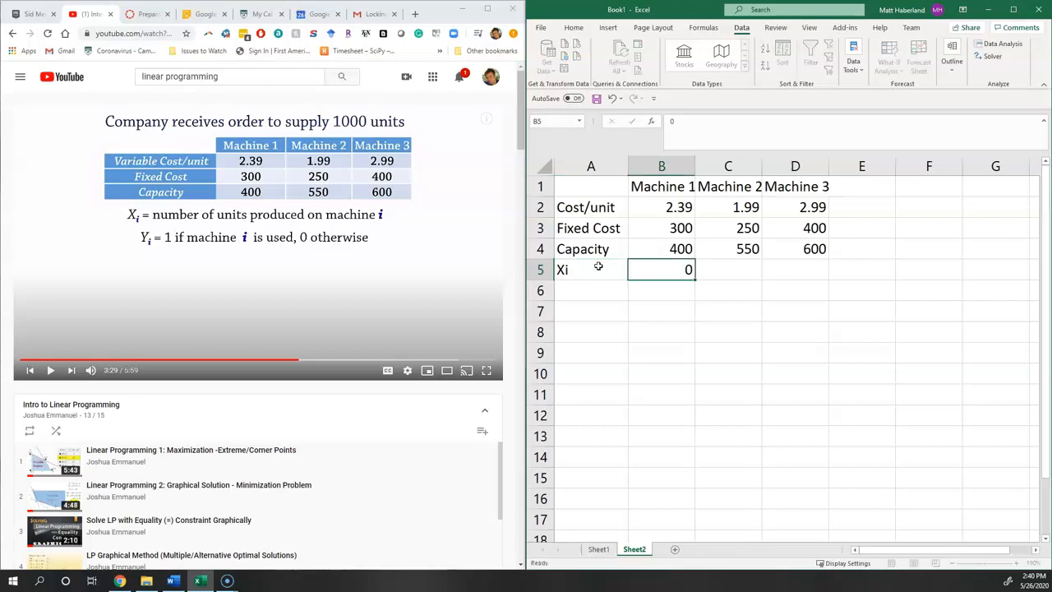
{"action": "key", "text": "Tab"}
{"action": "type", "text": "0"}
{"action": "key", "text": "Tab"}
{"action": "type", "text": "0"}
{"action": "key", "text": "Return"}
Add a Yi row in row 6 with 0 as the starting value for all three machines.
{"action": "type", "text": "Yi"}
{"action": "key", "text": "Tab"}
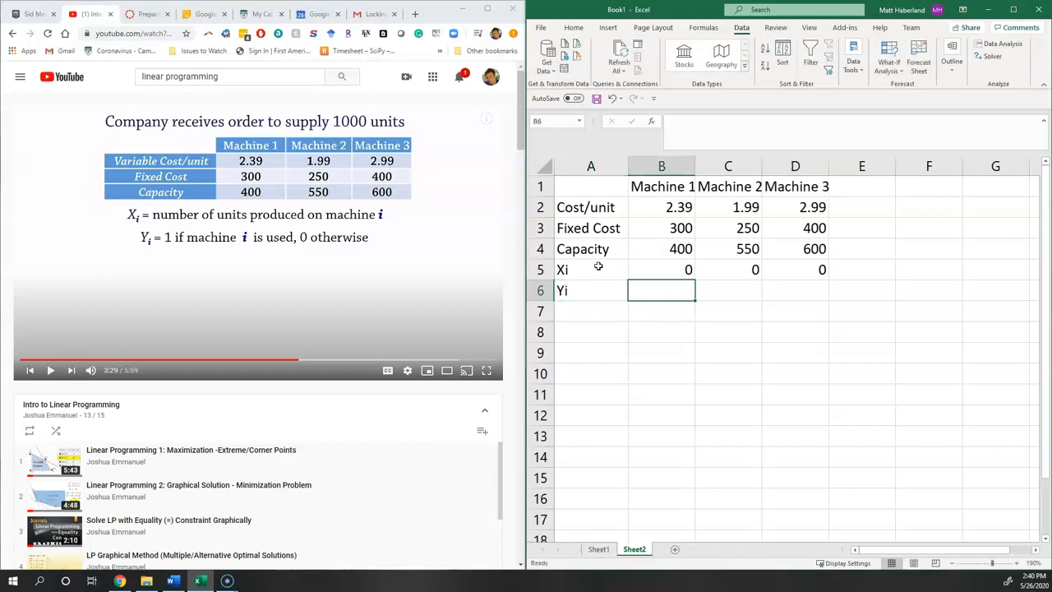
{"action": "type", "text": "0"}
{"action": "key", "text": "Tab"}
{"action": "type", "text": "0"}
{"action": "key", "text": "Tab"}
{"action": "type", "text": "0"}
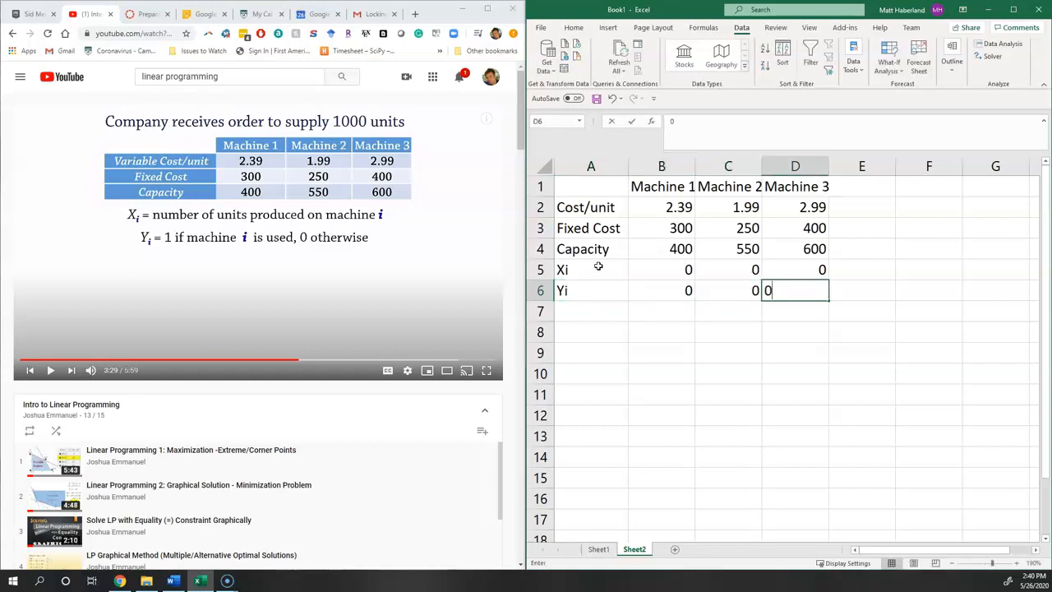
{"action": "key", "text": "Return"}
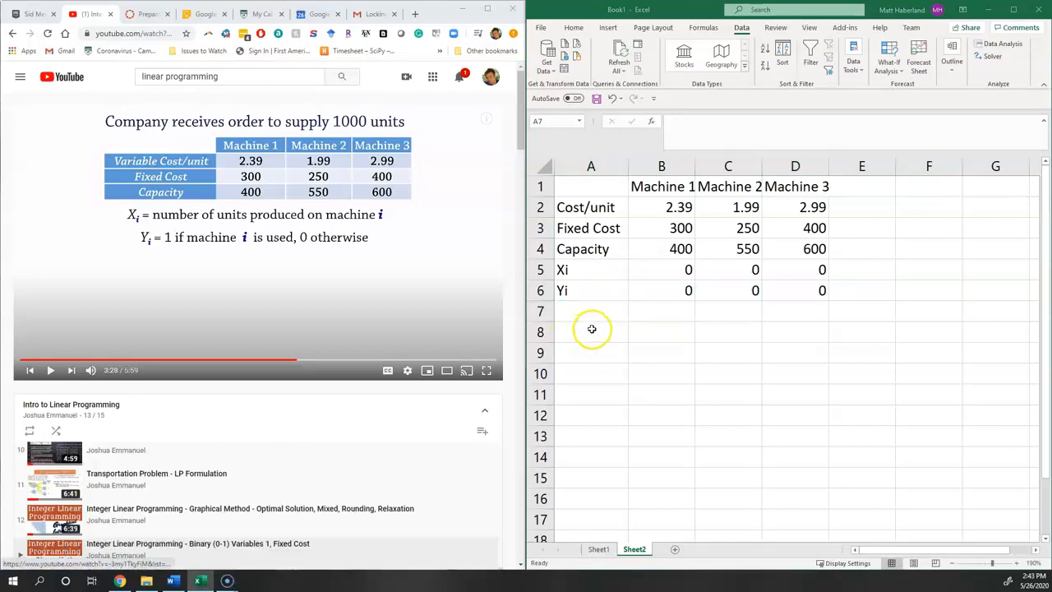
Label A8 Total and enter =SUM(B5:D5) in B8 to add up the units from all machines.
{"action": "left_click", "coordinate": [591, 332]}
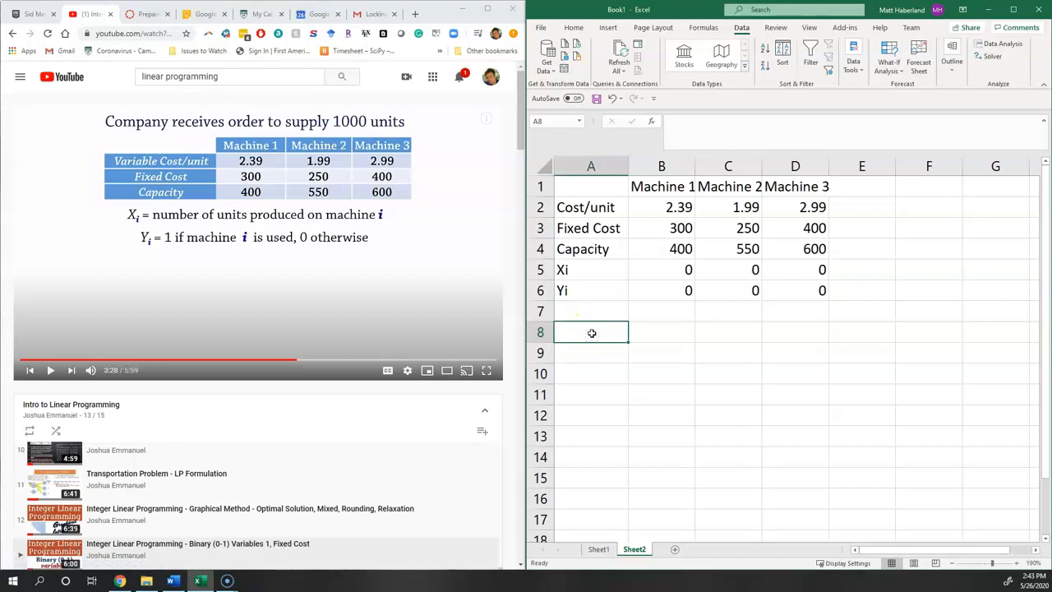
{"action": "type", "text": "Total"}
{"action": "key", "text": "Tab"}
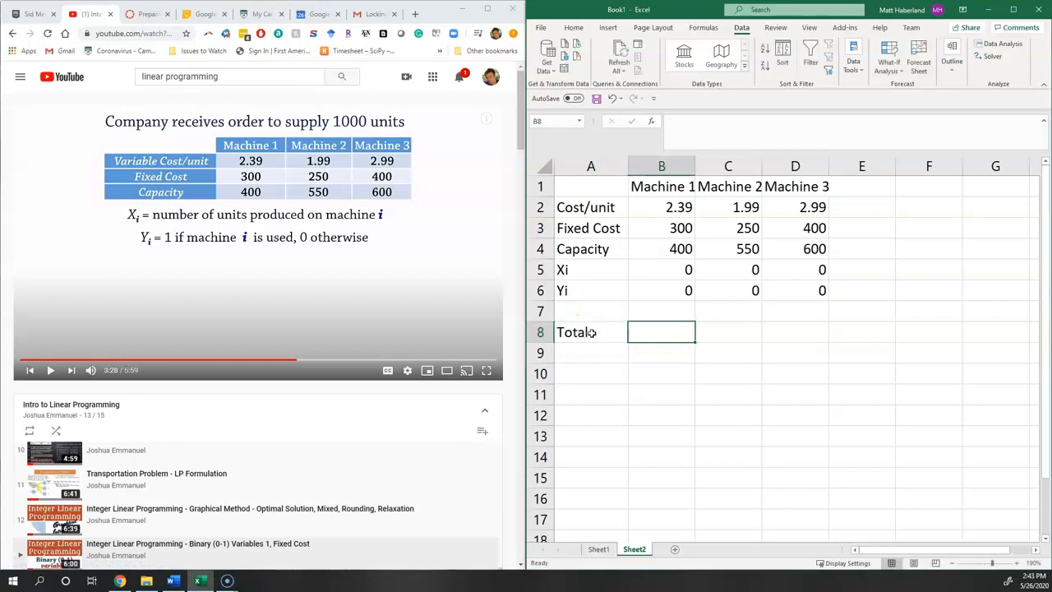
{"action": "type", "text": "=sum("}
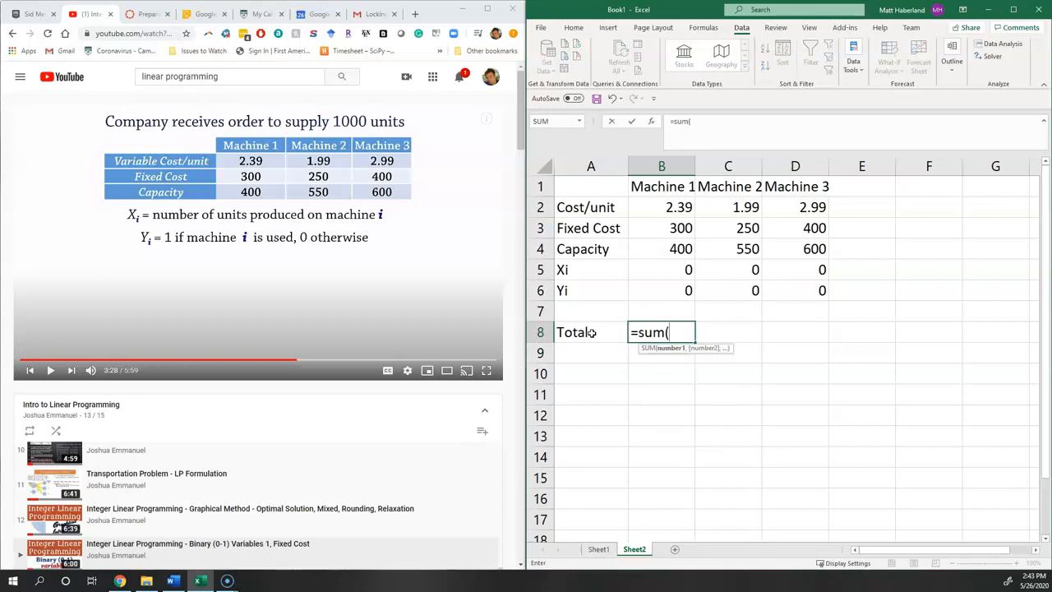
{"action": "left_click_drag", "start_coordinate": [650, 267], "coordinate": [807, 270]}
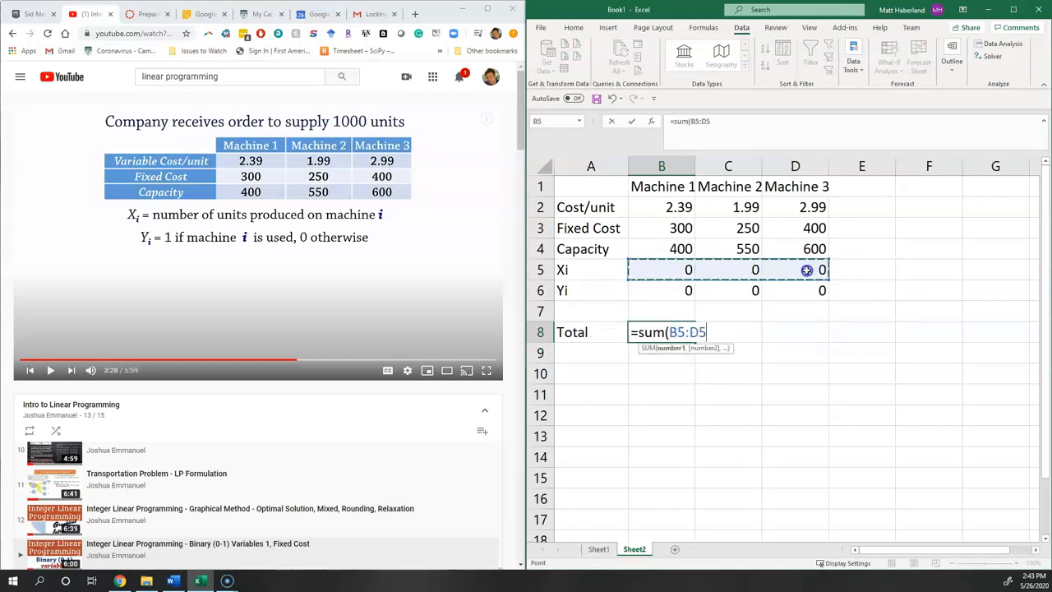
{"action": "type", "text": ")"}
{"action": "key", "text": "Return"}
Extend the row labels to Xi (units) and Yi (machine used), and autofit column A.
{"action": "double_click", "coordinate": [593, 268]}
{"action": "type", "text": "(units"}
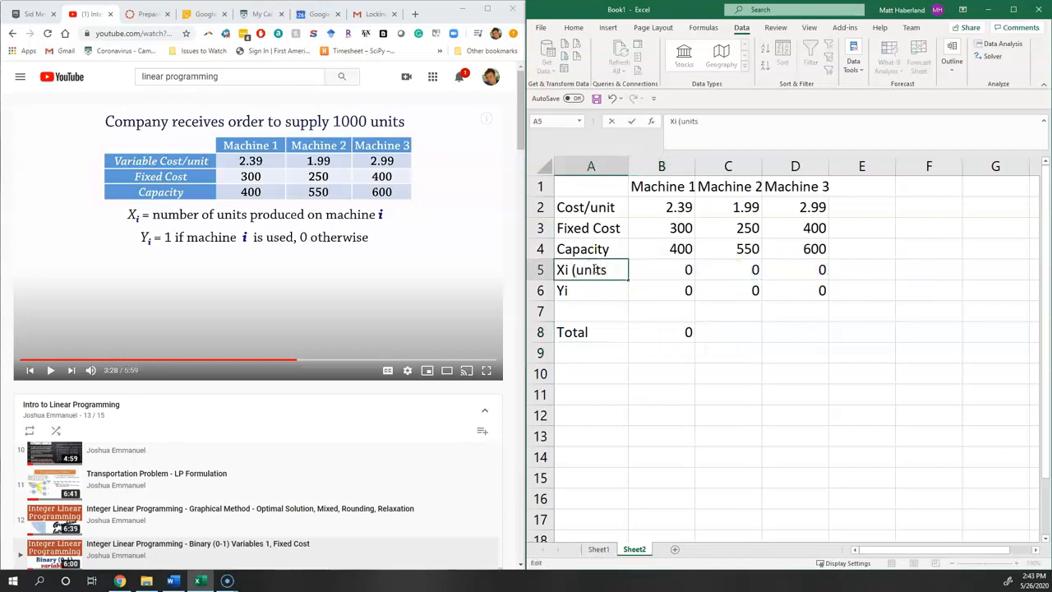
{"action": "key", "text": "Down"}
{"action": "double_click", "coordinate": [588, 288]}
{"action": "type", "text": "(machine used)"}
{"action": "key", "text": "Return"}
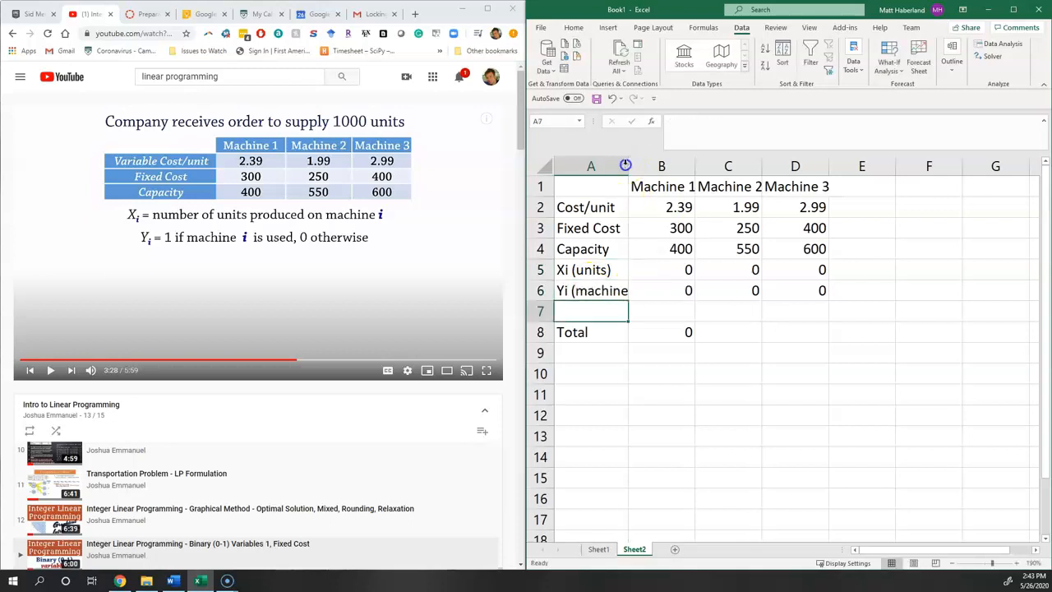
{"action": "double_click", "coordinate": [628, 166]}
Check the Total formula in B8 and enter the required 1000 units beside it in C8.
{"action": "double_click", "coordinate": [695, 331]}
{"action": "key", "text": "Return"}
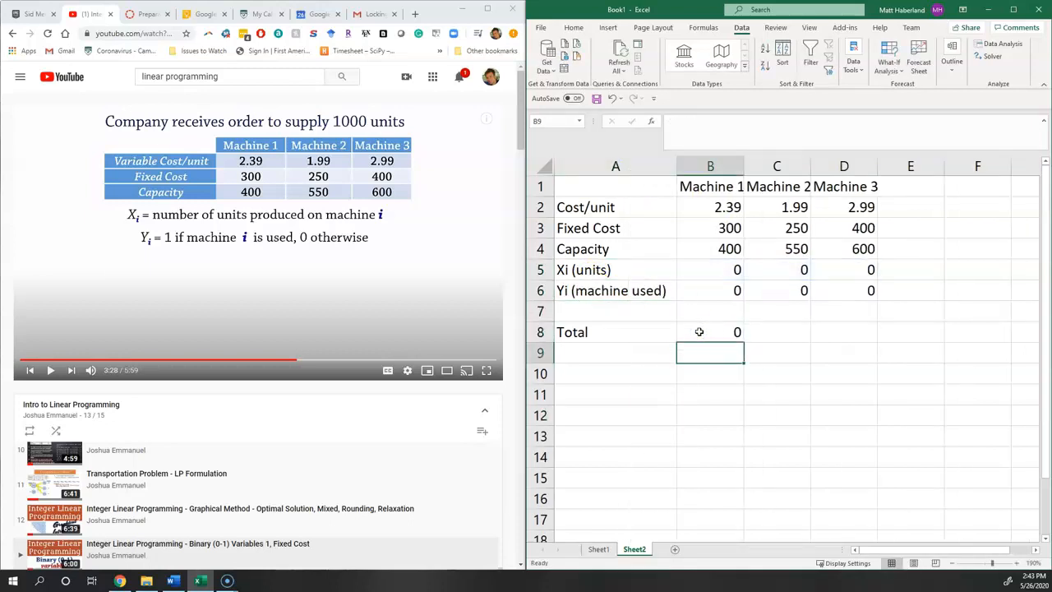
{"action": "left_click", "coordinate": [698, 332]}
{"action": "left_click", "coordinate": [771, 331]}
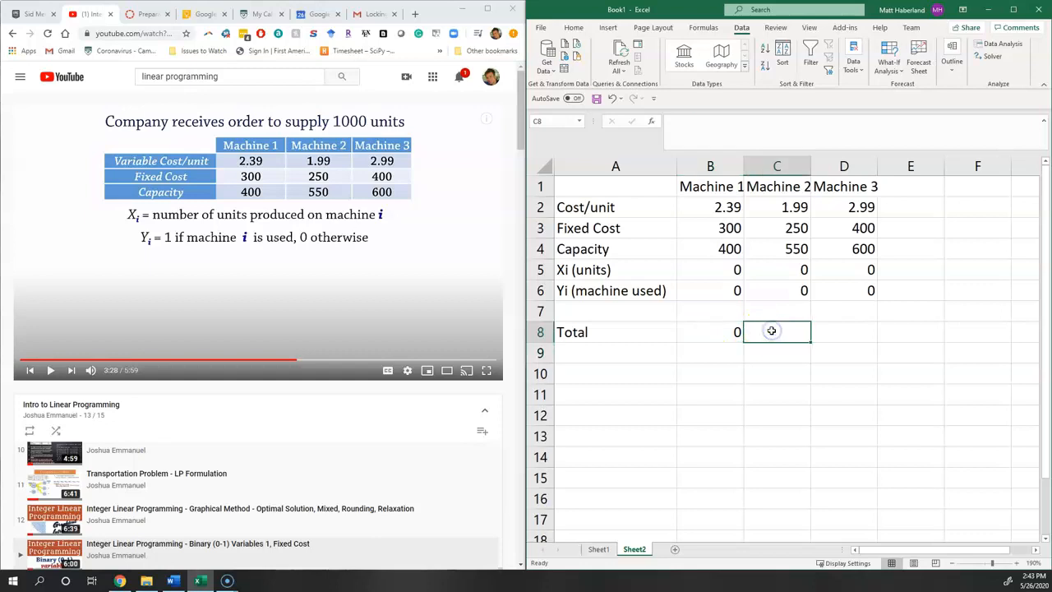
{"action": "type", "text": "1000"}
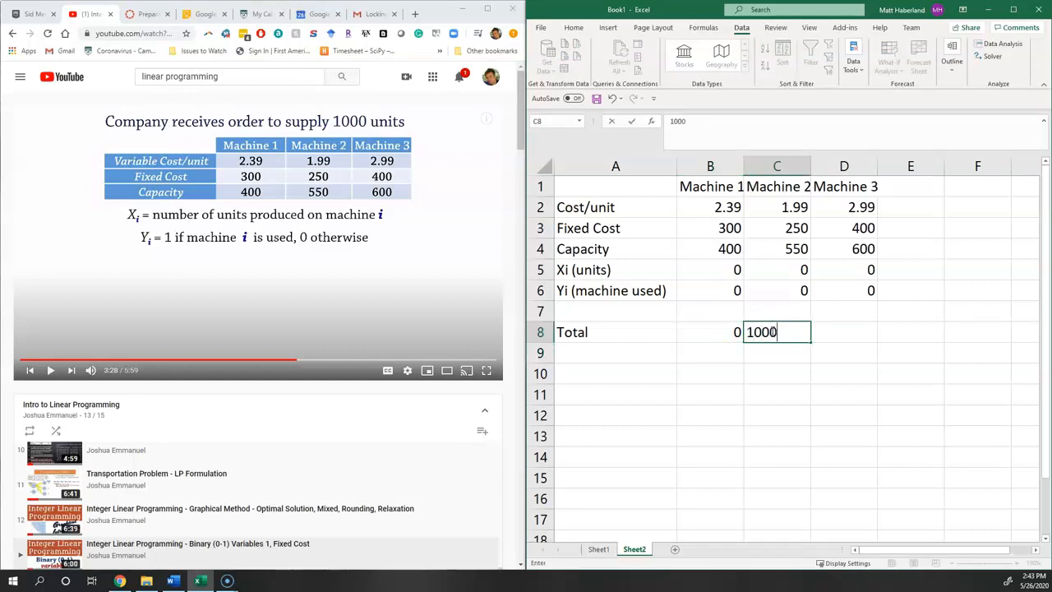
{"action": "key", "text": "Return"}
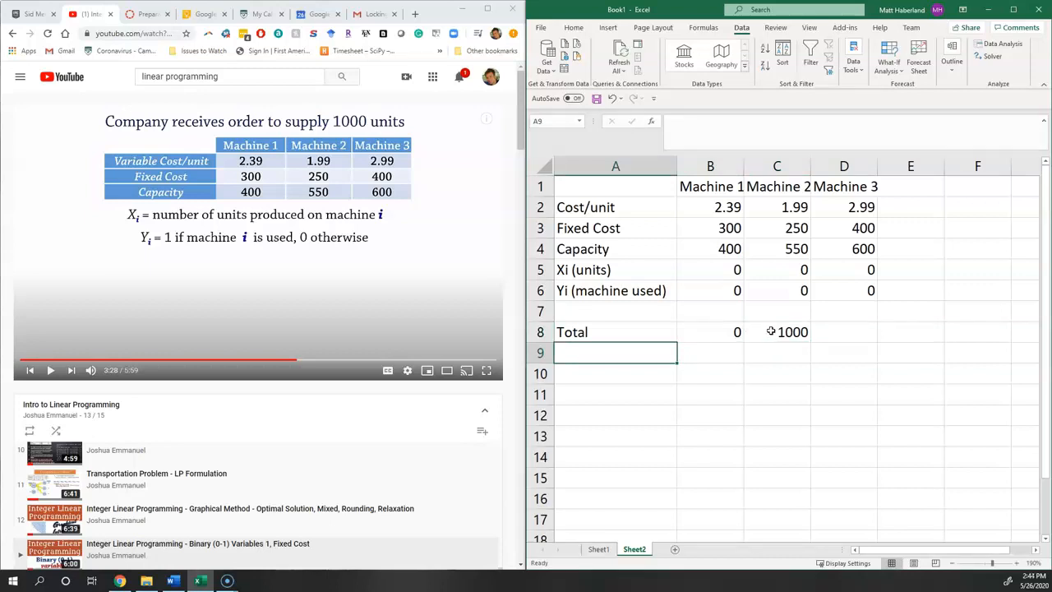
Enter the constraint labels Machine 1, Machine 2 and Machine 3 in A9:A11.
{"action": "type", "text": "Machine"}
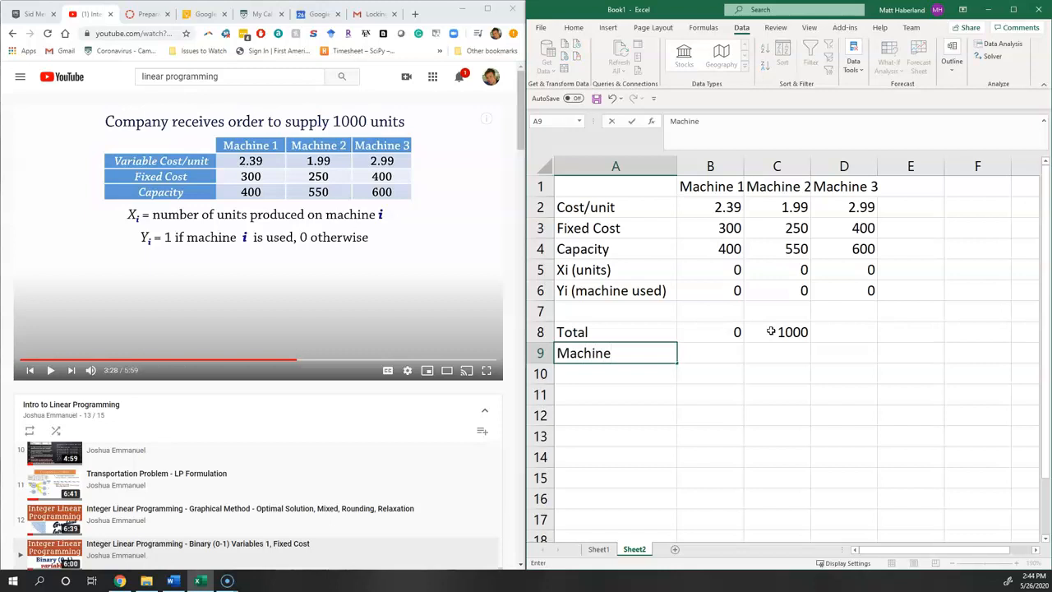
{"action": "type", "text": " 1"}
{"action": "key", "text": "Return"}
{"action": "type", "text": "Machine 2"}
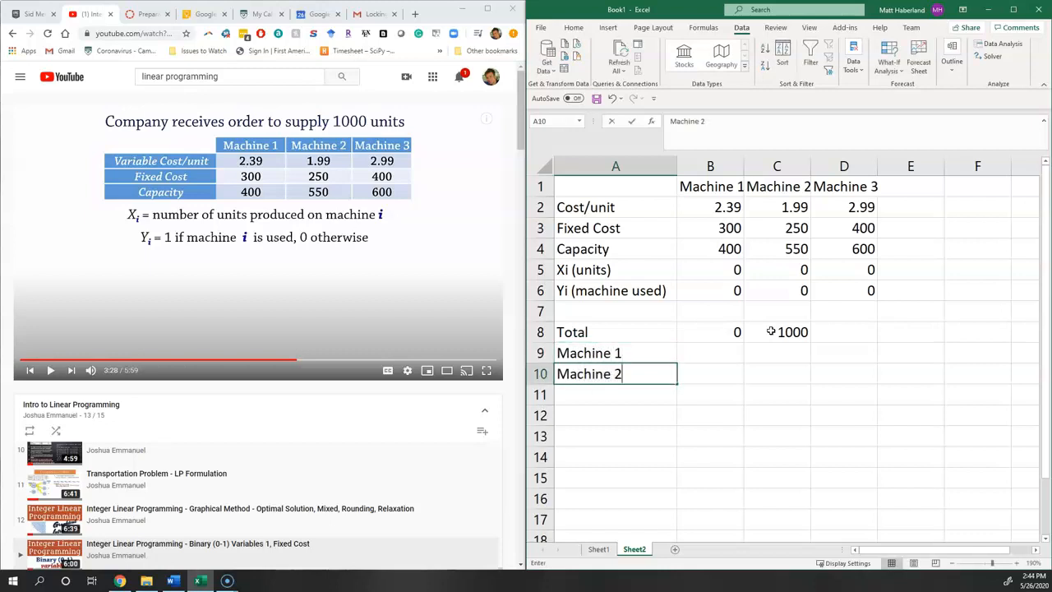
{"action": "key", "text": "Return"}
{"action": "type", "text": "Machine"}
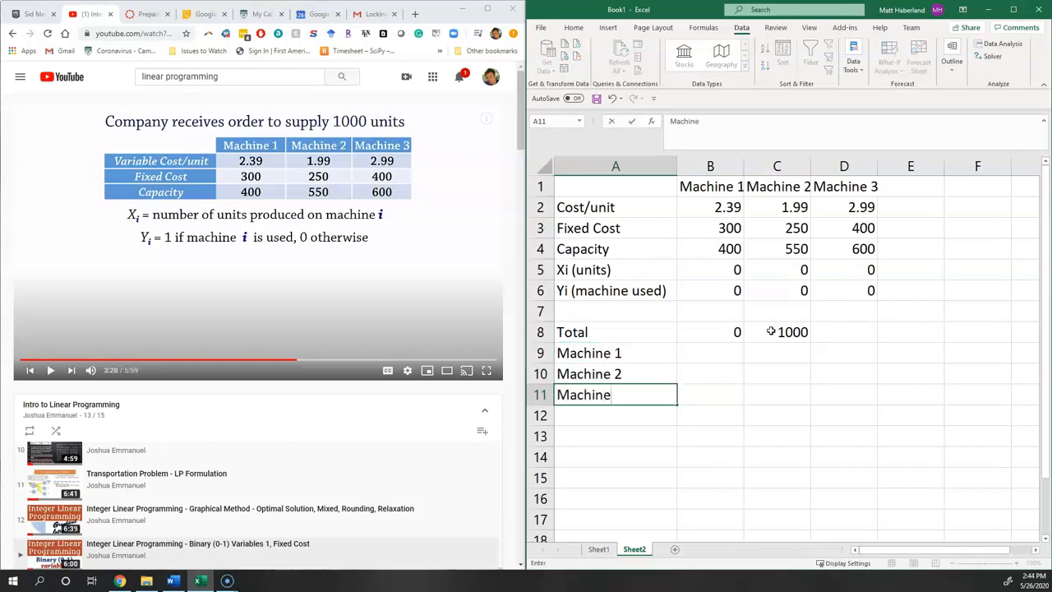
{"action": "type", "text": " 3"}
{"action": "key", "text": "Return"}
Enter the Machine 1 capacity constraint =B5-B4*B6<=0 in B9.
{"action": "key", "text": "Up"}
{"action": "key", "text": "Up"}
{"action": "key", "text": "Up"}
{"action": "key", "text": "Right"}
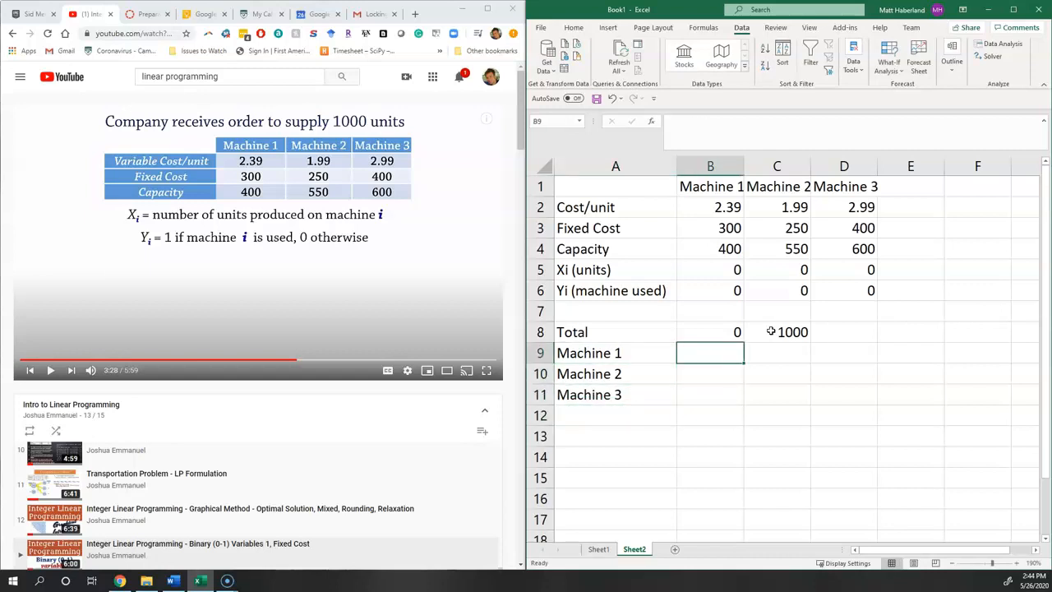
{"action": "type", "text": "="}
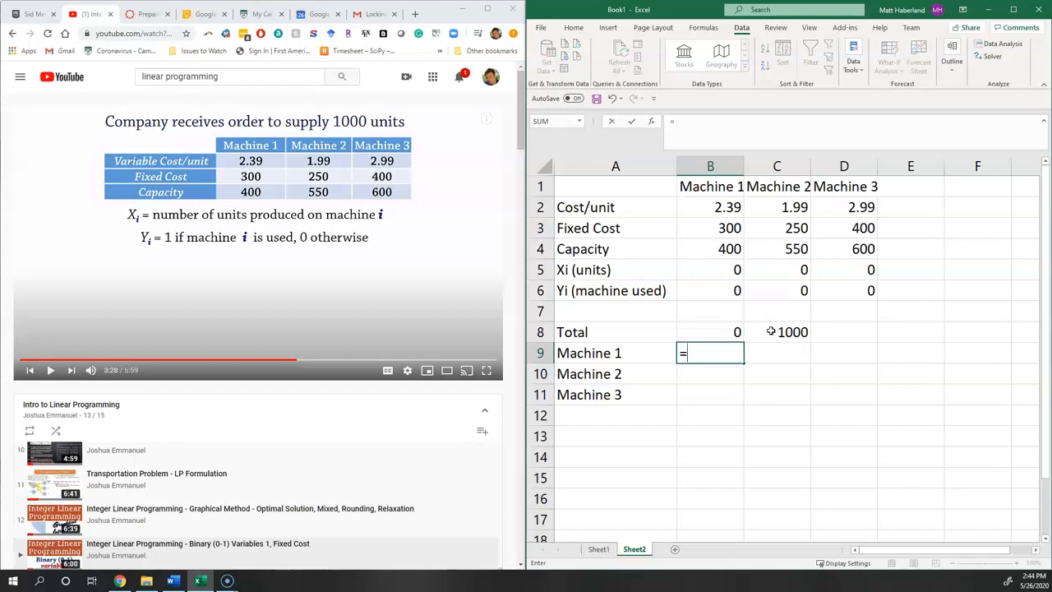
{"action": "left_click", "coordinate": [729, 272]}
{"action": "type", "text": "-"}
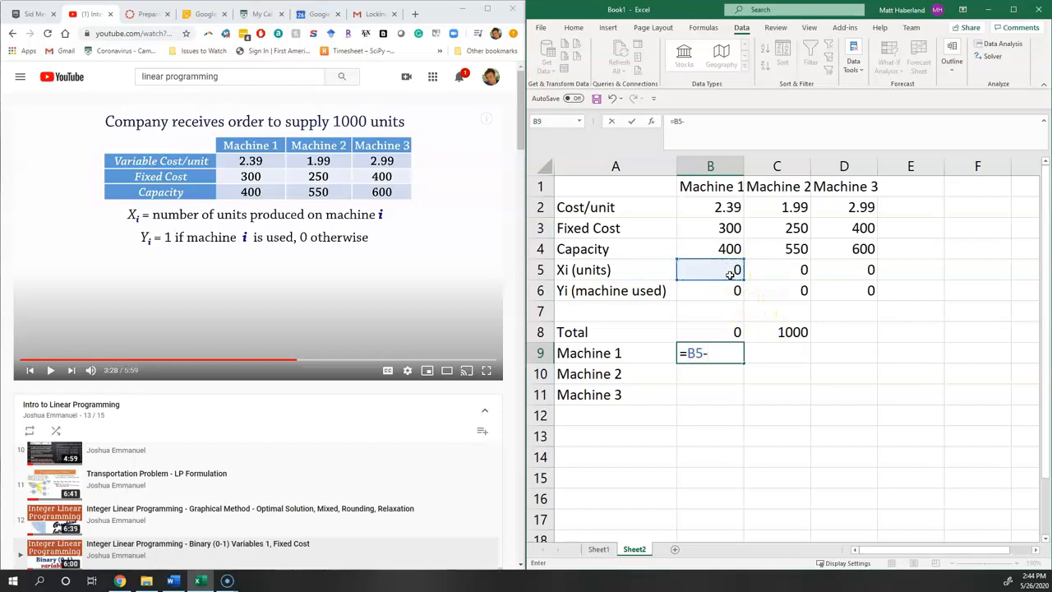
{"action": "left_click", "coordinate": [726, 249]}
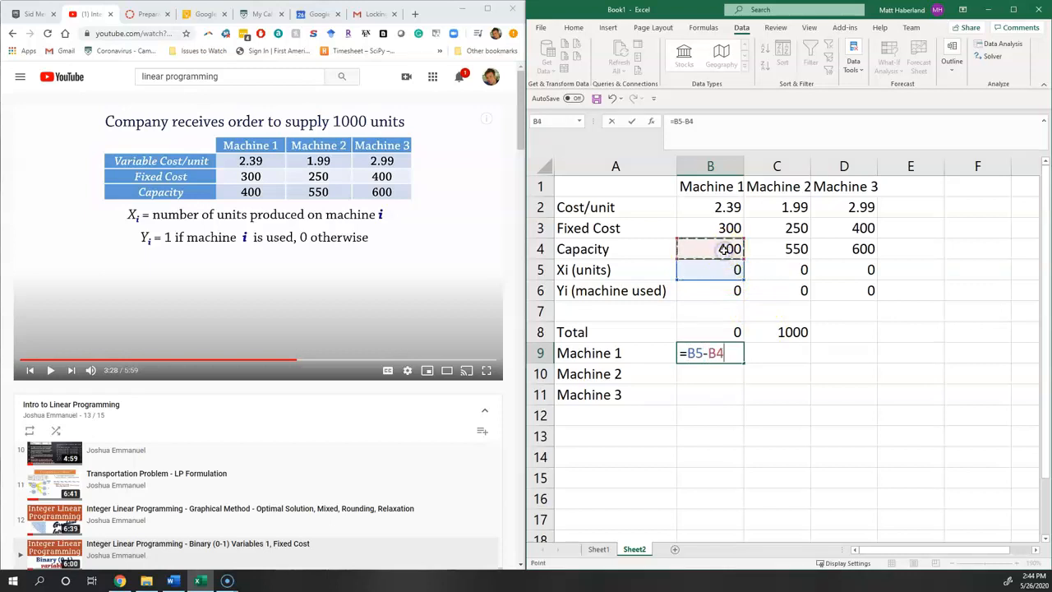
{"action": "type", "text": "*"}
{"action": "left_click", "coordinate": [718, 291]}
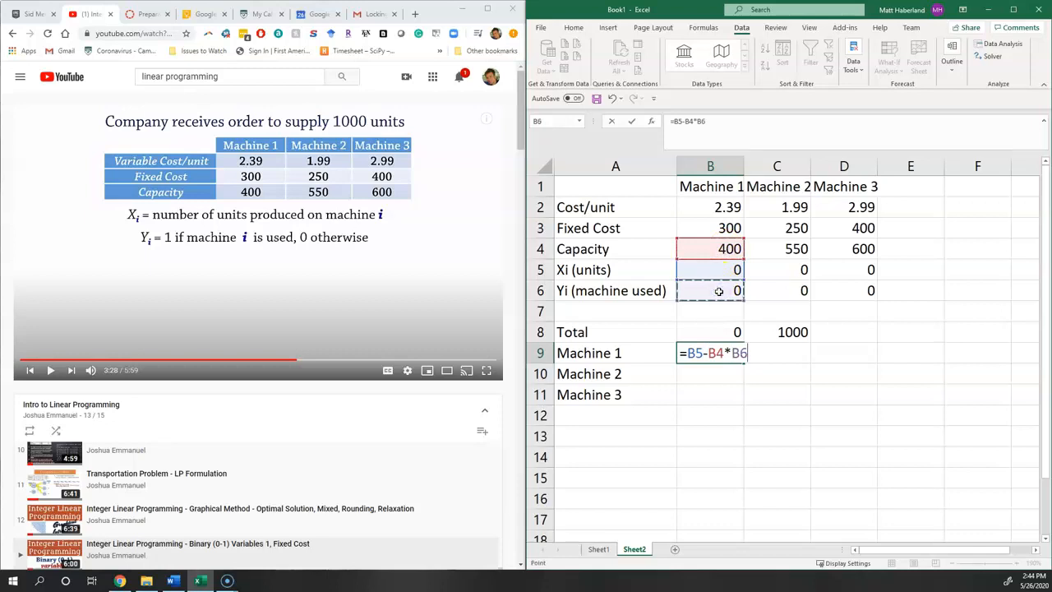
{"action": "type", "text": "<=0"}
{"action": "key", "text": "Return"}
Remove the <=0 comparison from the B9 formula, leaving =B5-B4*B6.
{"action": "key", "text": "Up"}
{"action": "double_click", "coordinate": [750, 359]}
{"action": "left_click_drag", "start_coordinate": [750, 359], "coordinate": [775, 356]}
{"action": "key", "text": "Delete"}
{"action": "key", "text": "Return"}
Enter 0 in C9 as the limit for the Machine 1 constraint.
{"action": "left_click", "coordinate": [666, 357]}
{"action": "left_click", "coordinate": [712, 279]}
{"action": "left_click", "coordinate": [776, 354]}
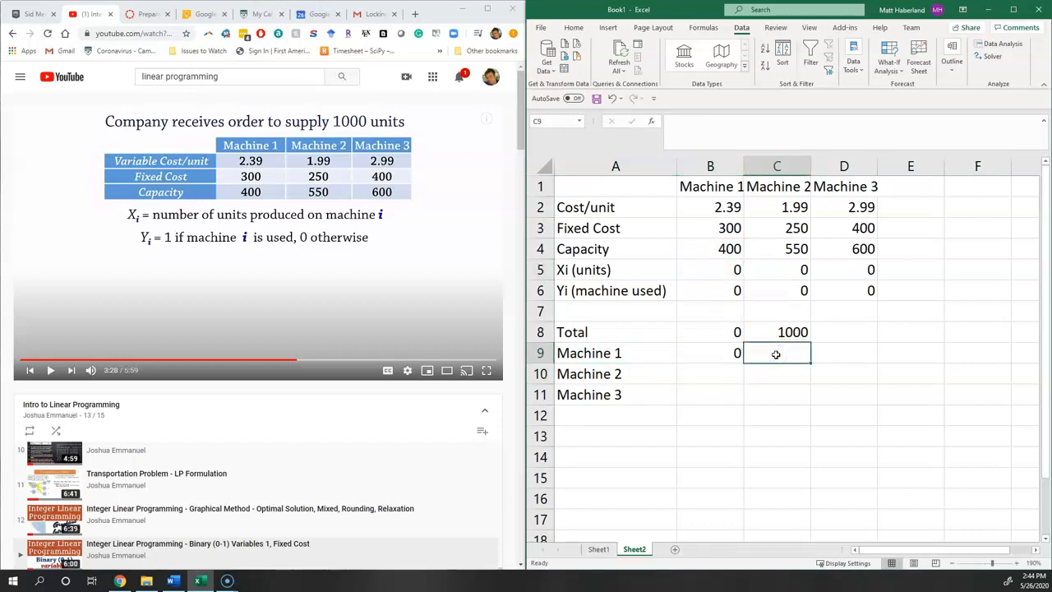
{"action": "type", "text": "0"}
{"action": "key", "text": "Return"}
{"action": "key", "text": "Up"}
{"action": "key", "text": "Left"}
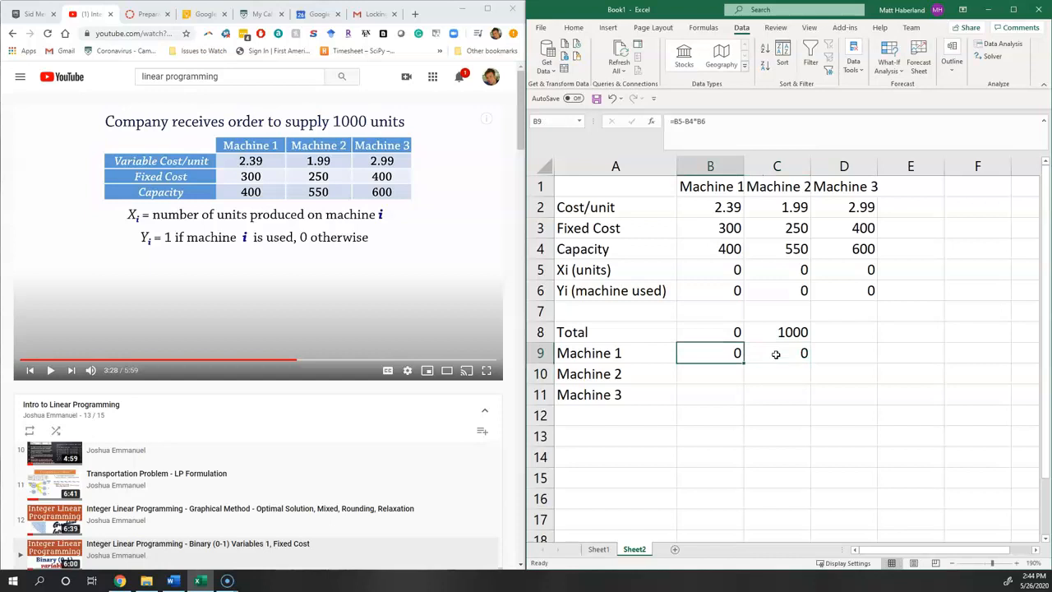
Test the Machine 1 constraint with 300 units in B5 and the machine-used value in B6 set to 1.
{"action": "left_click", "coordinate": [723, 269]}
{"action": "type", "text": "300"}
{"action": "key", "text": "Return"}
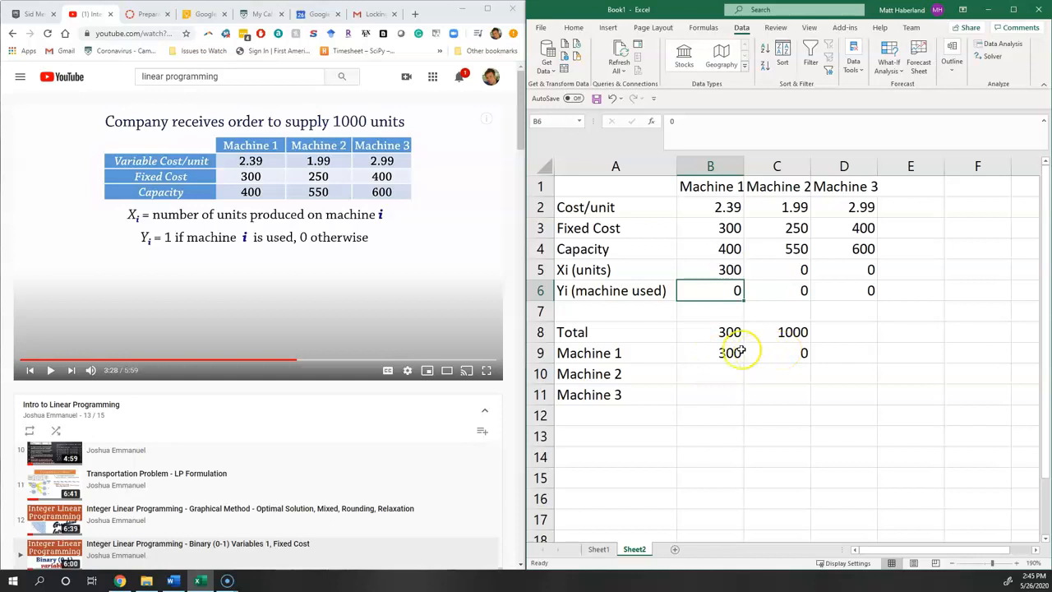
{"action": "type", "text": "1"}
{"action": "key", "text": "Return"}
{"action": "left_click", "coordinate": [711, 357]}
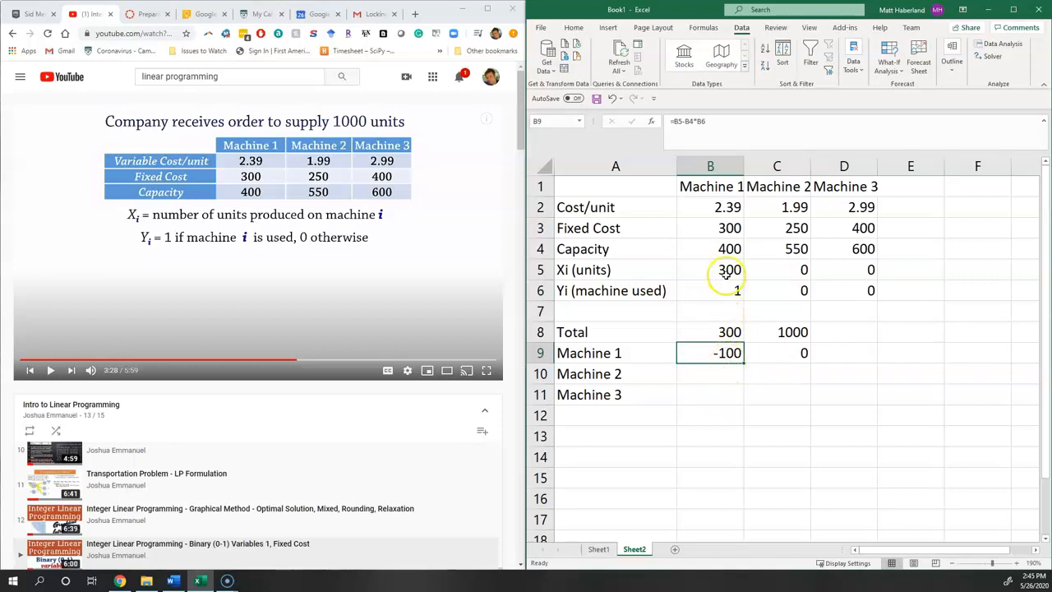
Test the Machine 1 constraint in B9 with 400 units and with 0 units in B5.
{"action": "left_click", "coordinate": [728, 271]}
{"action": "type", "text": "400"}
{"action": "key", "text": "Return"}
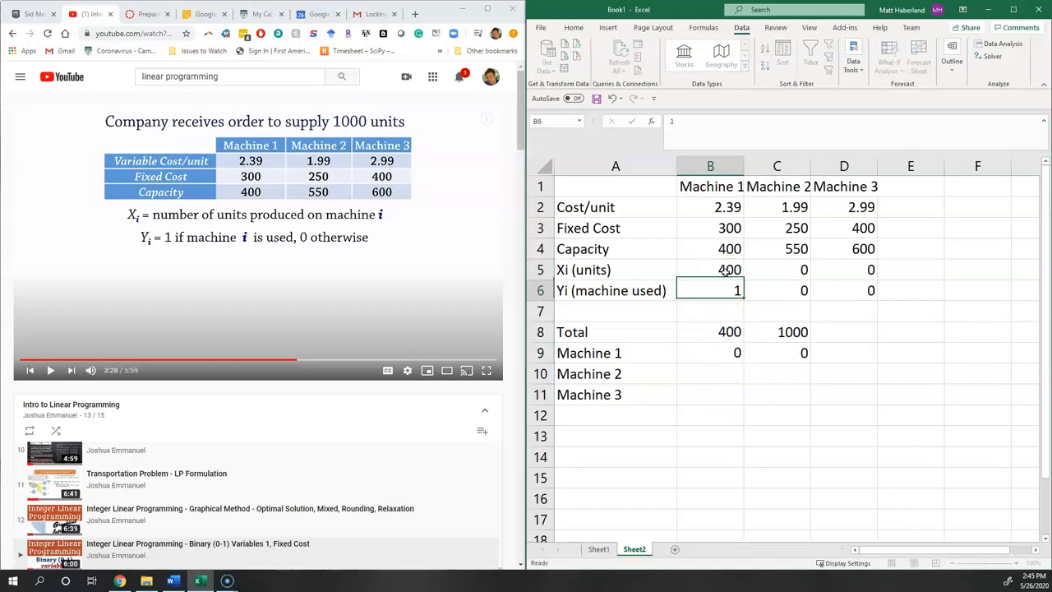
{"action": "left_click", "coordinate": [726, 272]}
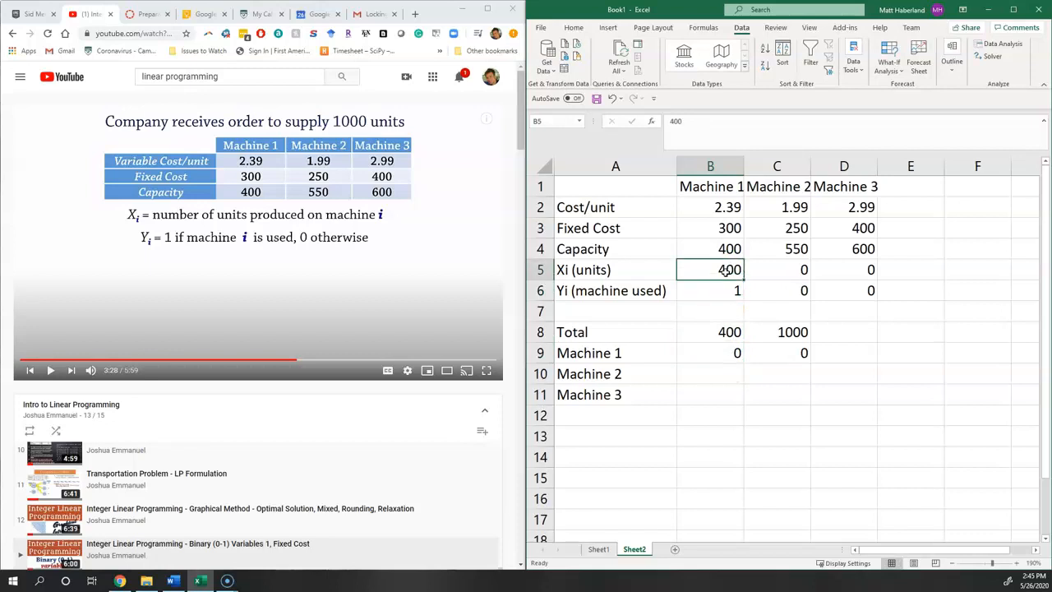
{"action": "left_click", "coordinate": [712, 304]}
{"action": "left_click", "coordinate": [711, 267]}
{"action": "type", "text": "0"}
{"action": "key", "text": "Return"}
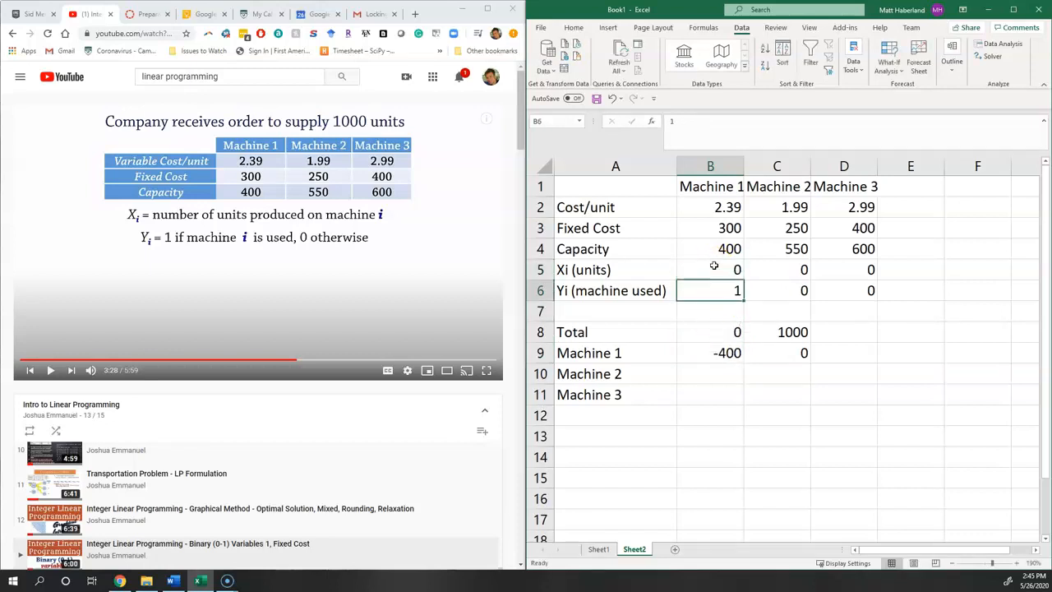
{"action": "left_click", "coordinate": [727, 355]}
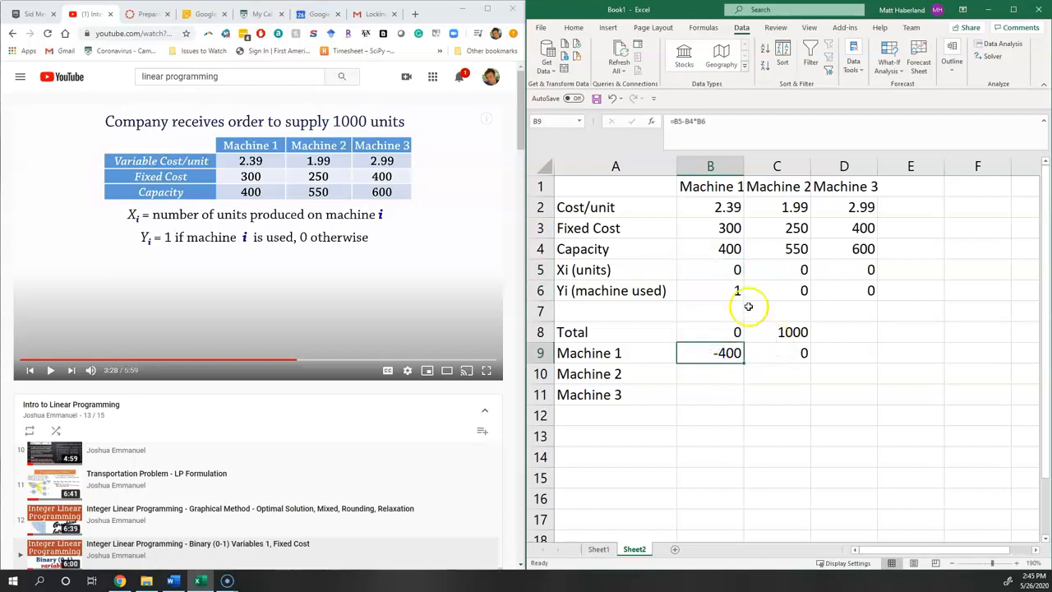
Try 500 units for Machine 1 in B5 and compare the constraint in B9 with its limit.
{"action": "left_click", "coordinate": [722, 265]}
{"action": "type", "text": "500"}
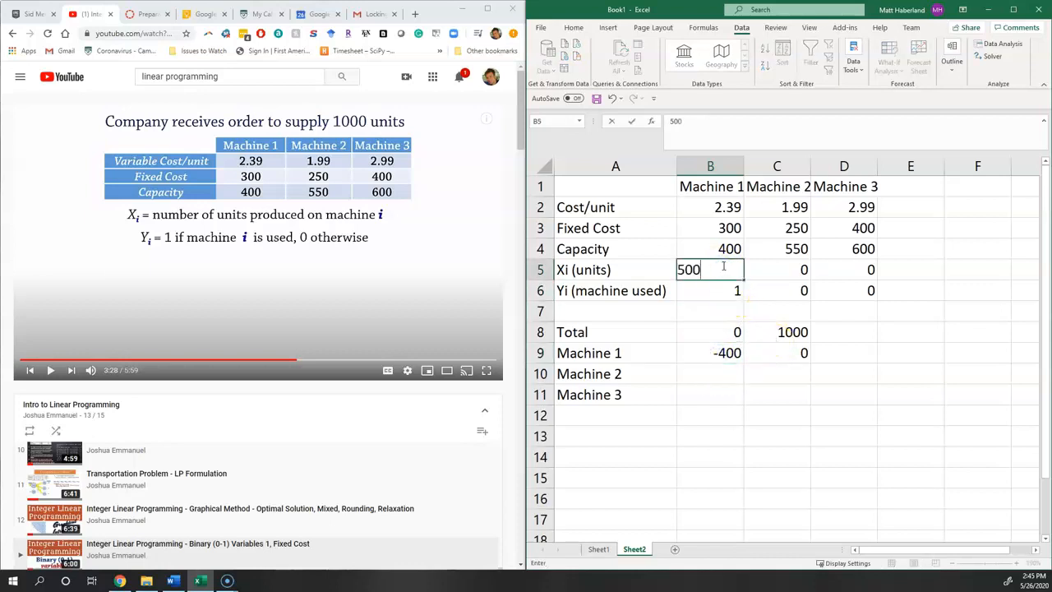
{"action": "key", "text": "Return"}
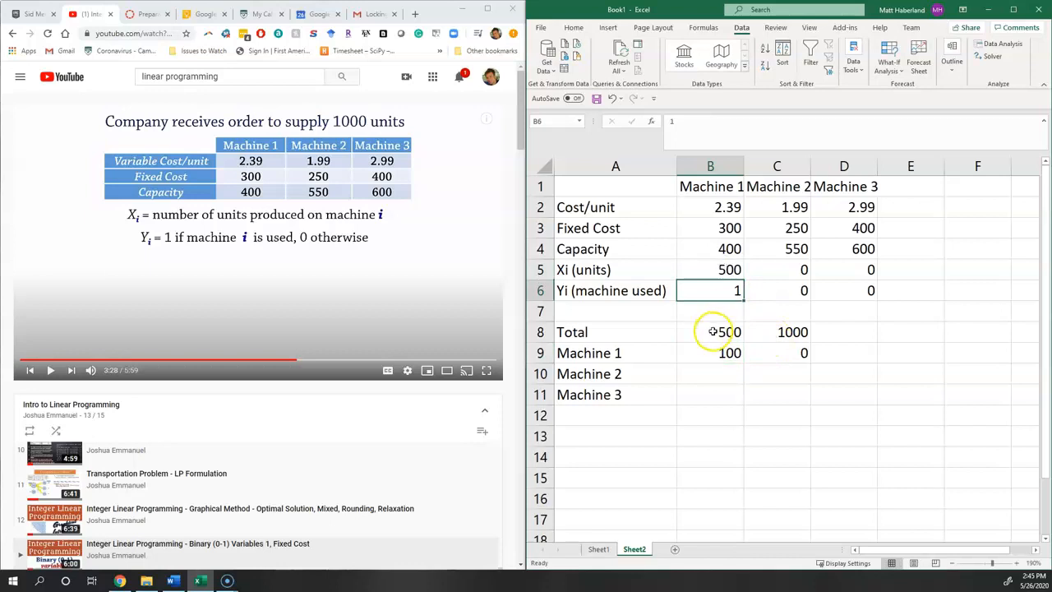
{"action": "left_click", "coordinate": [711, 360]}
{"action": "left_click", "coordinate": [787, 358]}
Reset the Machine 1 units in B5 to 0 and check the constraint in B9.
{"action": "left_click", "coordinate": [711, 267]}
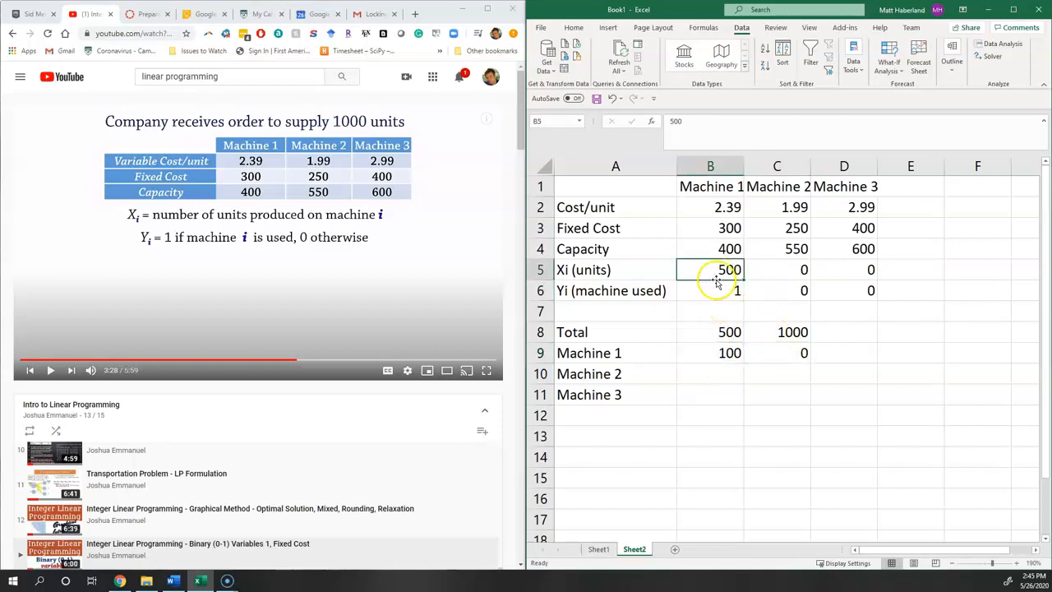
{"action": "type", "text": "0"}
{"action": "key", "text": "Return"}
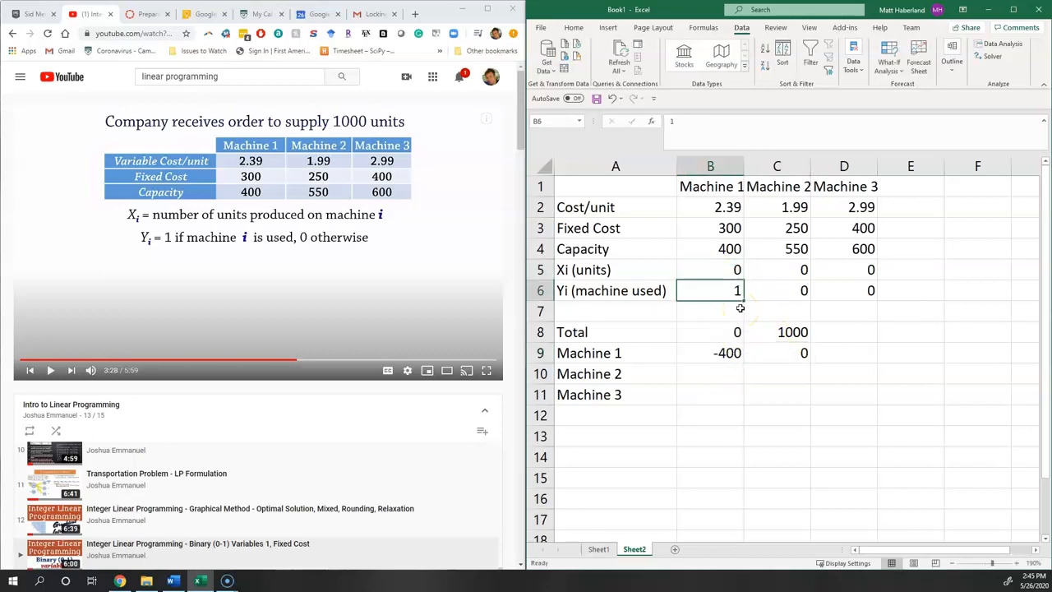
{"action": "left_click", "coordinate": [734, 355]}
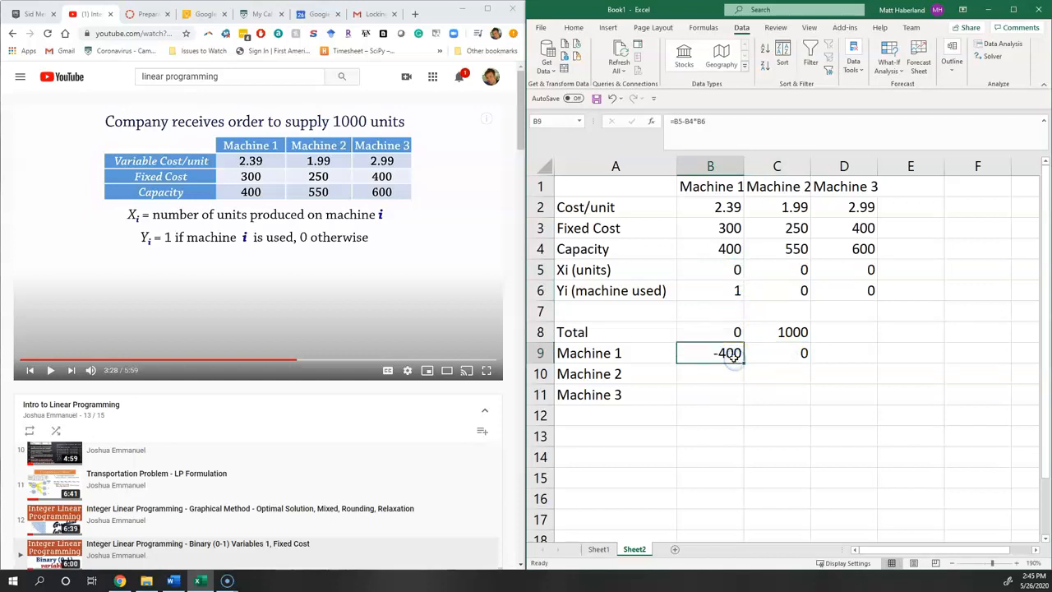
Enter 0 as the Machine 2 and Machine 3 limits in C10:C11, and review the Machine 1 formula in B9.
{"action": "left_click", "coordinate": [763, 371]}
{"action": "type", "text": "0"}
{"action": "key", "text": "Return"}
{"action": "type", "text": "0"}
{"action": "key", "text": "Return"}
{"action": "double_click", "coordinate": [728, 357]}
{"action": "key", "text": "Return"}
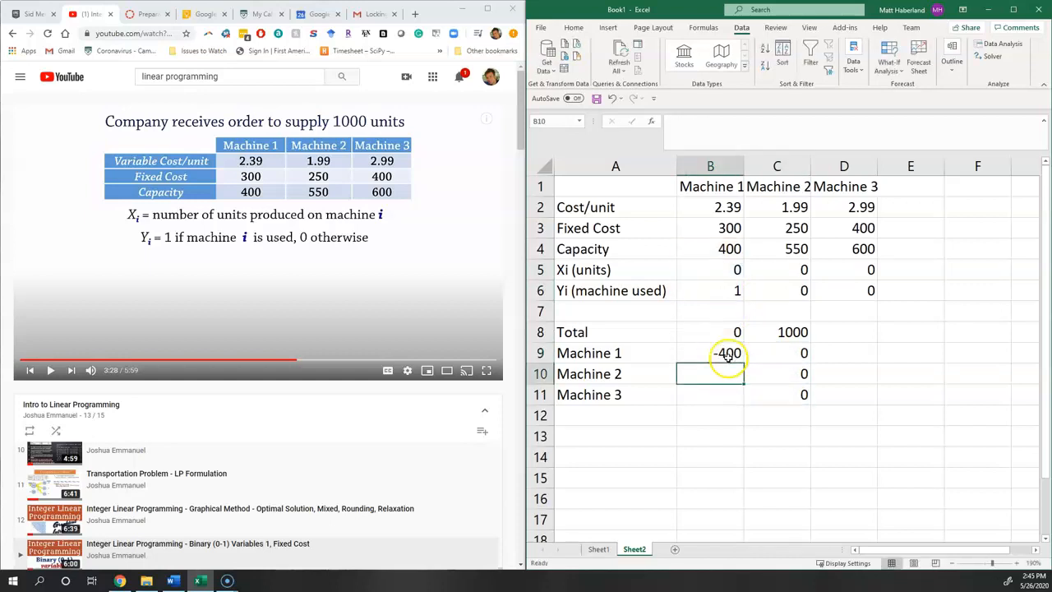
Enter the Machine 2 constraint =C5-C4*C6 in B10 and the corresponding Machine 3 constraint, units minus capacity times usage, in B11.
{"action": "type", "text": "="}
{"action": "left_click", "coordinate": [774, 270]}
{"action": "type", "text": "-"}
{"action": "left_click", "coordinate": [791, 250]}
{"action": "type", "text": "*"}
{"action": "left_click", "coordinate": [785, 293]}
{"action": "key", "text": "Return"}
{"action": "type", "text": "="}
{"action": "left_click", "coordinate": [869, 272]}
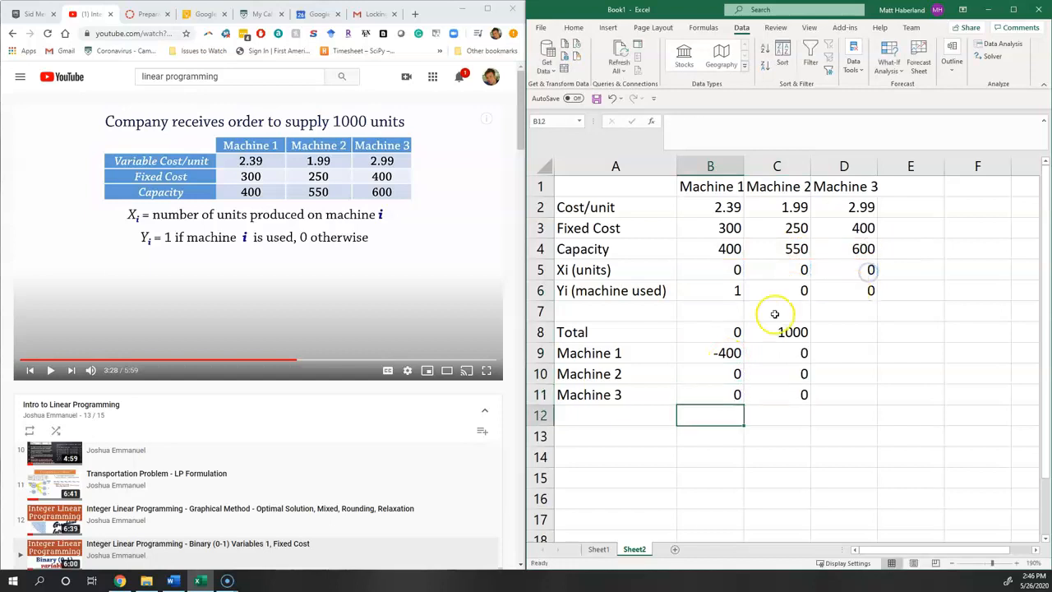
Set the Machine 1 usage variable Yi in B6 to 0.
{"action": "key", "text": "Down"}
{"action": "key", "text": "Down"}
{"action": "key", "text": "Up"}
{"action": "key", "text": "Up"}
{"action": "key", "text": "Up"}
{"action": "key", "text": "Up"}
{"action": "key", "text": "Up"}
{"action": "key", "text": "Up"}
{"action": "type", "text": "0"}
{"action": "key", "text": "Return"}
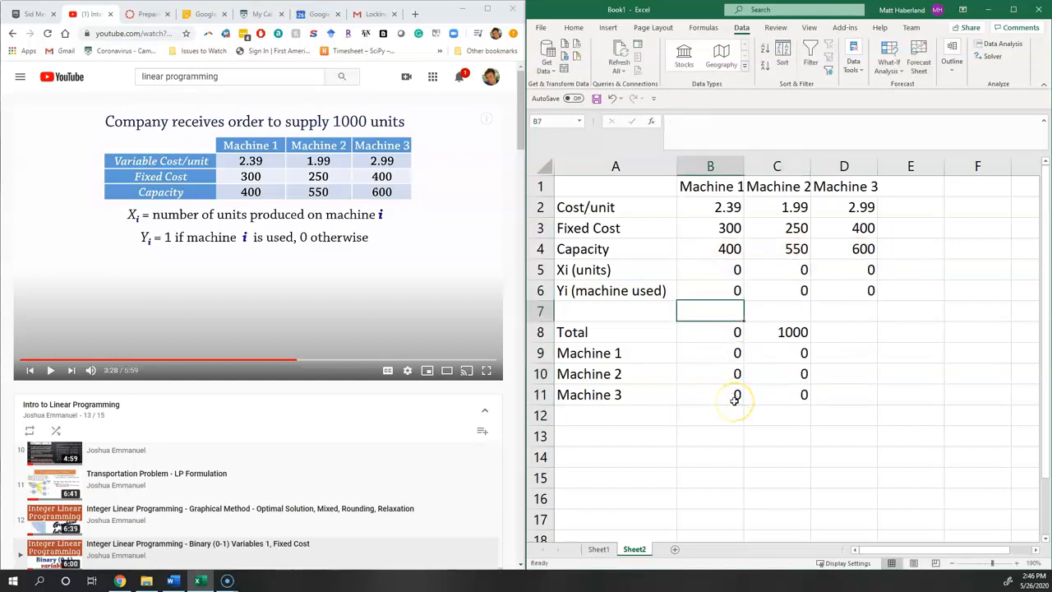
{"action": "left_click", "coordinate": [745, 415]}
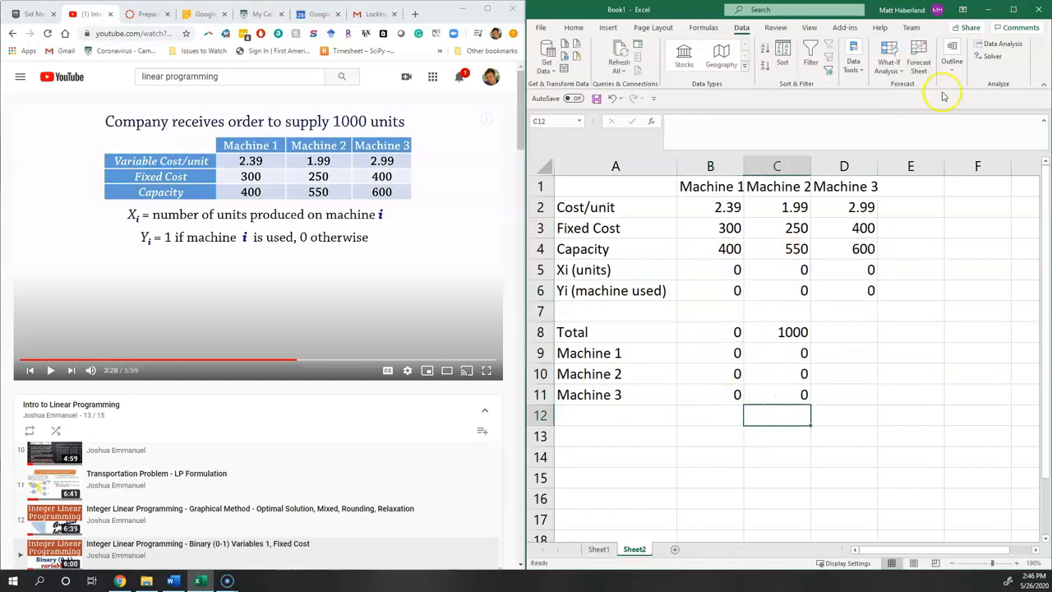
{"action": "left_click", "coordinate": [985, 56]}
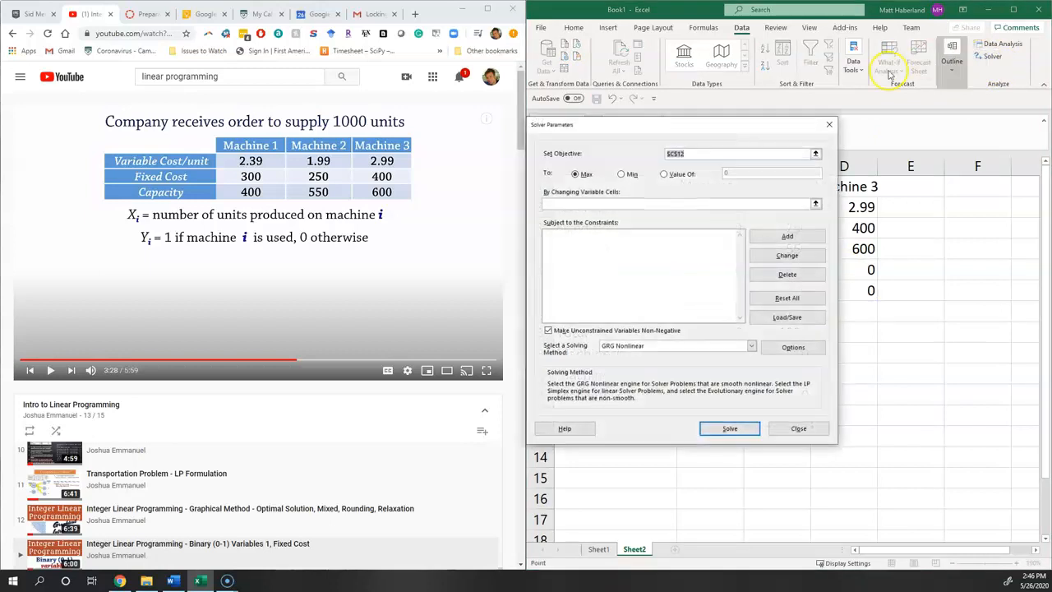
{"action": "left_click_drag", "start_coordinate": [772, 133], "coordinate": [446, 174]}
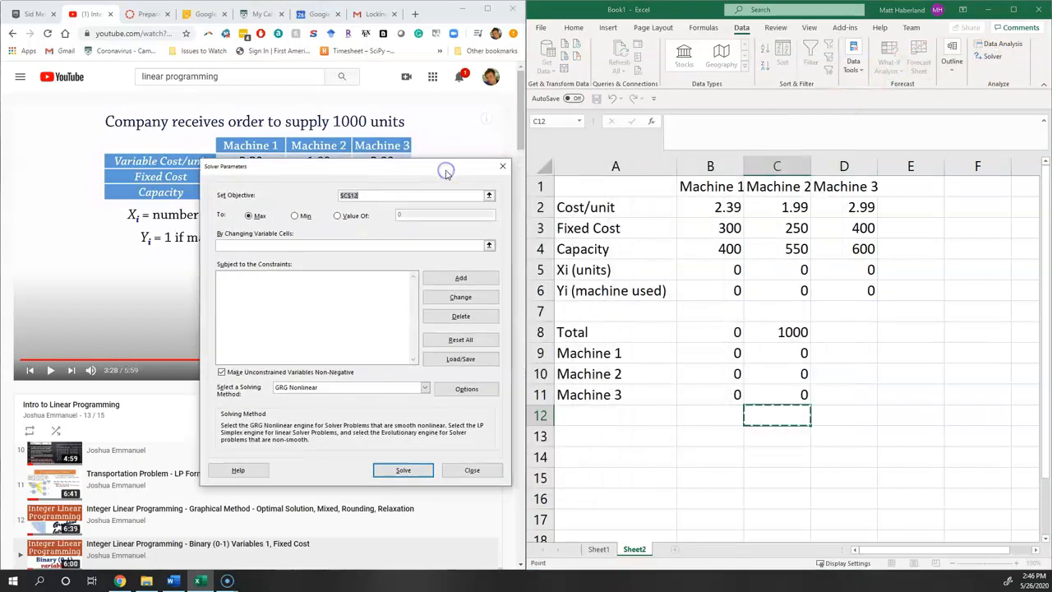
{"action": "left_click", "coordinate": [501, 167]}
{"action": "left_click", "coordinate": [686, 451]}
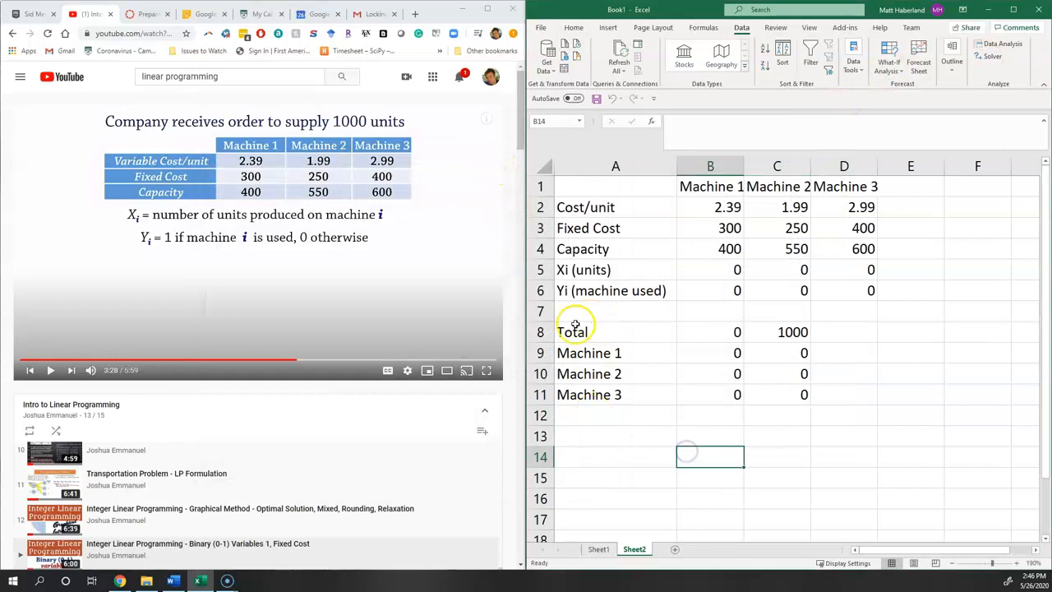
Insert a new row above the Total row and label it Objective in A8.
{"action": "left_click", "coordinate": [541, 332]}
{"action": "right_click", "coordinate": [541, 332]}
{"action": "left_click", "coordinate": [580, 428]}
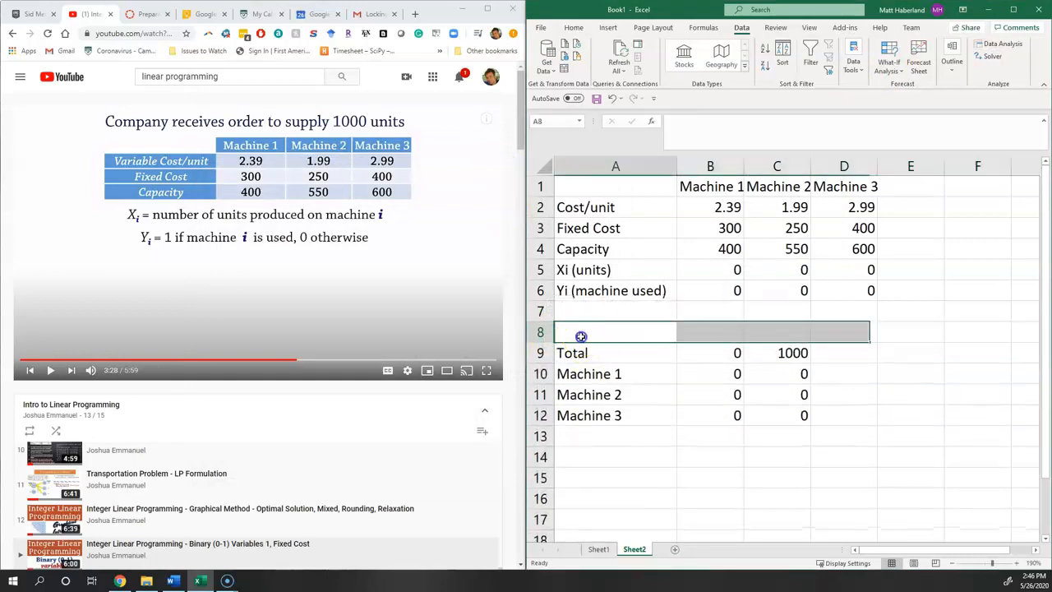
{"action": "left_click", "coordinate": [579, 336]}
{"action": "type", "text": "Obnj"}
{"action": "type", "text": "ective"}
{"action": "key", "text": "ctrl+Return"}
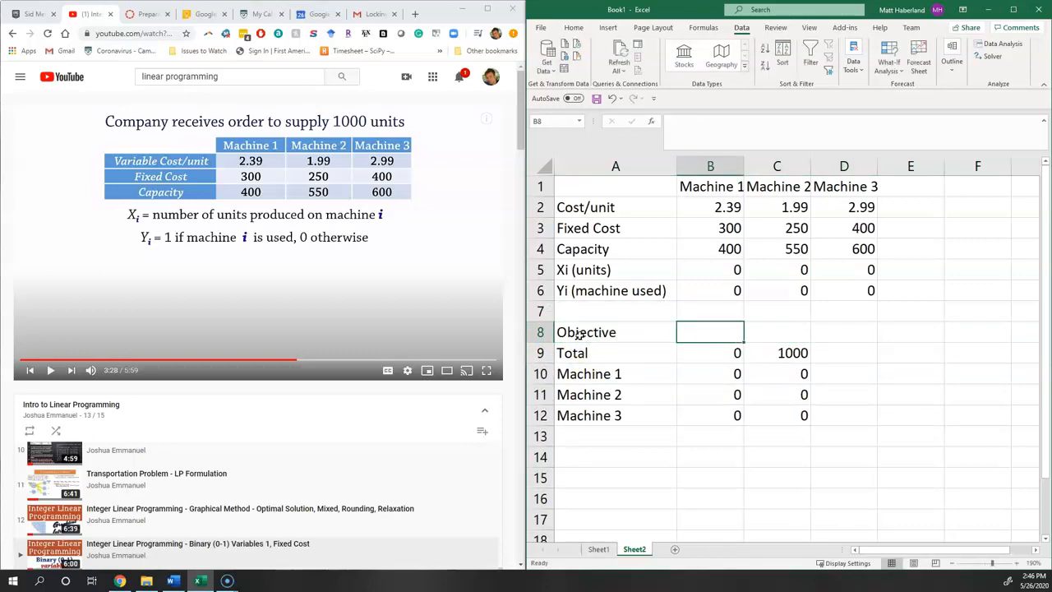
Start the objective formula in B8 with the fixed-cost part =SUMPRODUCT(B3:D3,$B$6:$D$6).
{"action": "type", "text": "="}
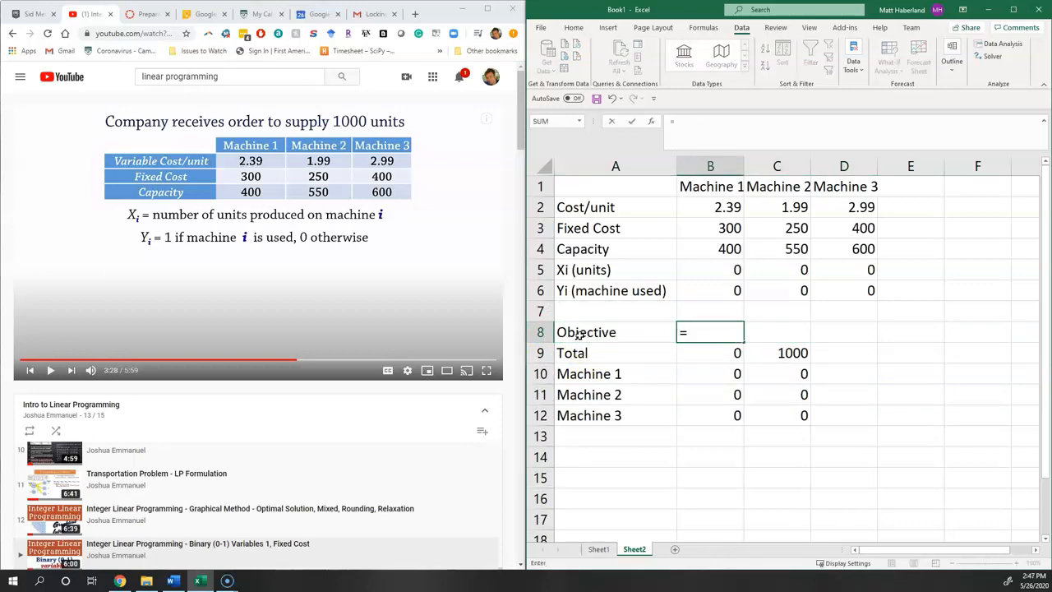
{"action": "left_click_drag", "start_coordinate": [711, 230], "coordinate": [849, 228]}
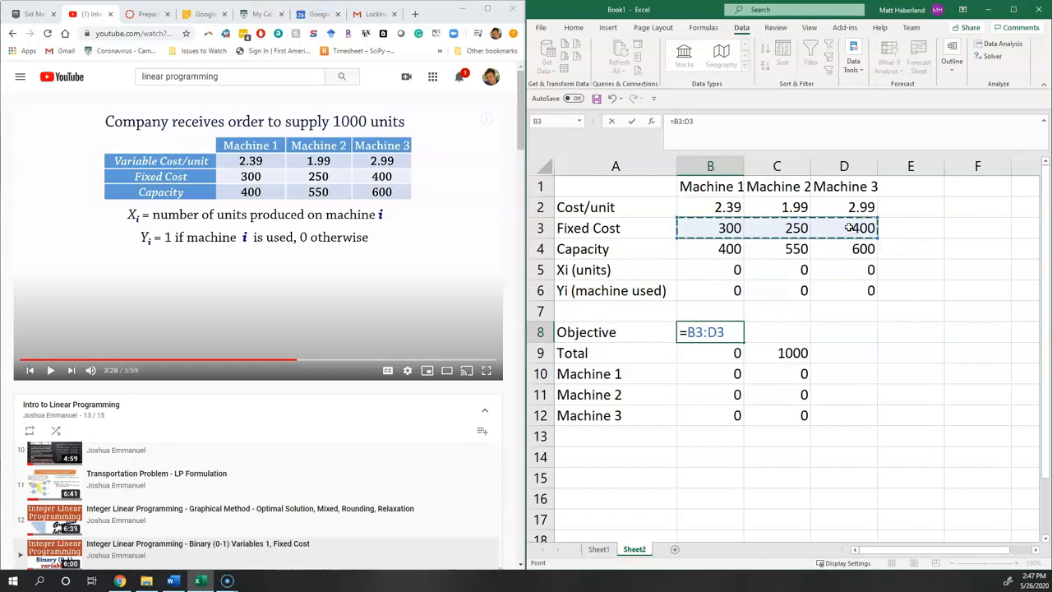
{"action": "key", "text": "BackSpace"}
{"action": "key", "text": "BackSpace"}
{"action": "key", "text": "BackSpace"}
{"action": "key", "text": "BackSpace"}
{"action": "key", "text": "BackSpace"}
{"action": "type", "text": "sumpro"}
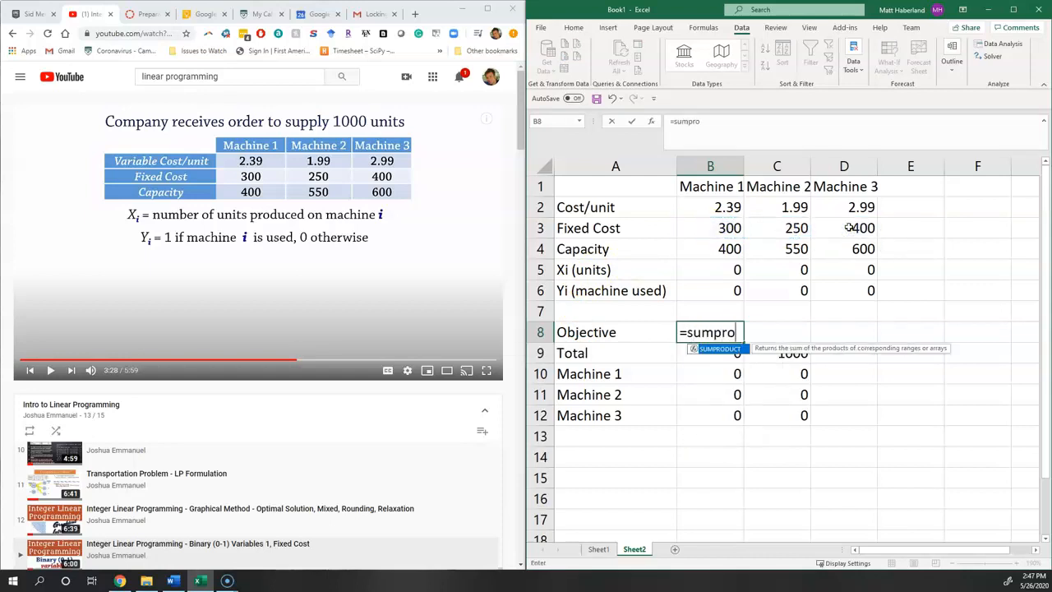
{"action": "key", "text": "Tab"}
{"action": "left_click_drag", "start_coordinate": [725, 228], "coordinate": [833, 223]}
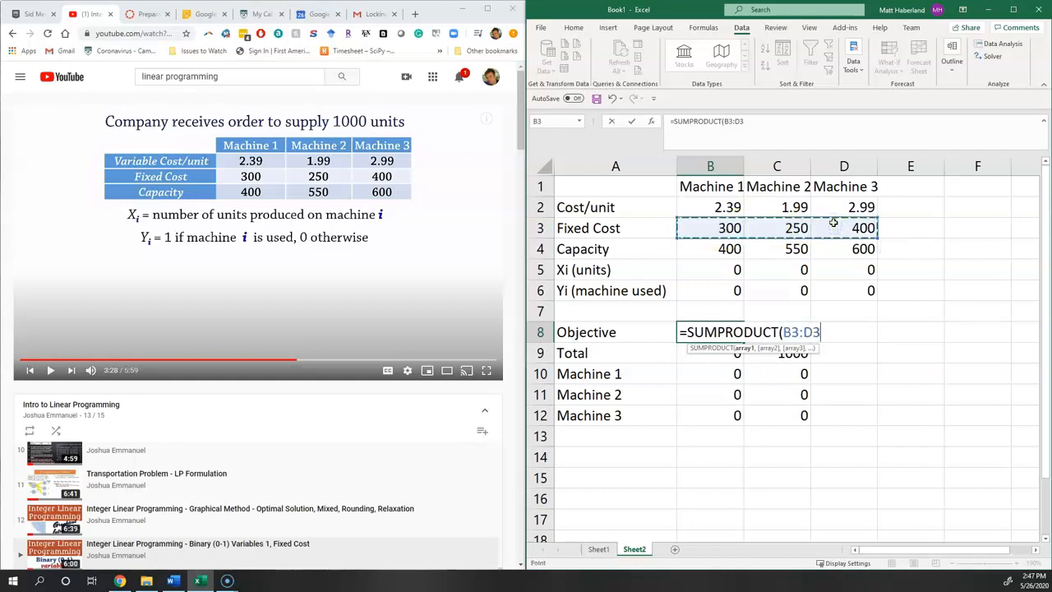
{"action": "type", "text": ","}
{"action": "left_click_drag", "start_coordinate": [727, 290], "coordinate": [863, 290]}
{"action": "key", "text": "F4"}
{"action": "type", "text": ")"}
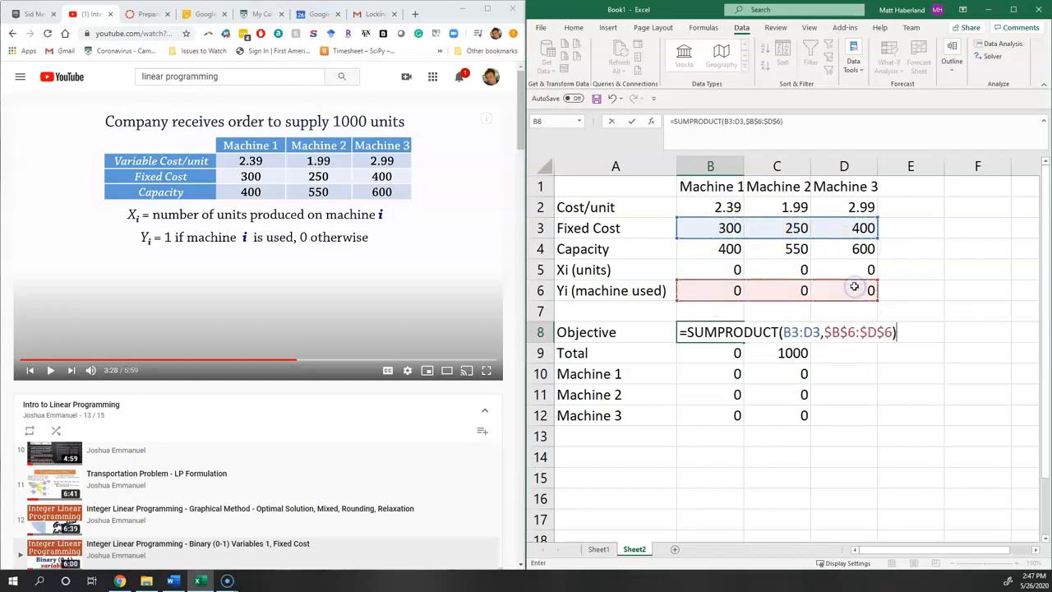
Complete the objective formula in B8 by adding the variable-cost part SUMPRODUCT(B2:D2,B5:D5).
{"action": "type", "text": "+"}
{"action": "left_click_drag", "start_coordinate": [713, 207], "coordinate": [821, 207]}
{"action": "key", "text": "BackSpace"}
{"action": "key", "text": "BackSpace"}
{"action": "key", "text": "BackSpace"}
{"action": "key", "text": "BackSpace"}
{"action": "key", "text": "BackSpace"}
{"action": "type", "text": "sumproduct("}
{"action": "left_click_drag", "start_coordinate": [679, 205], "coordinate": [822, 208]}
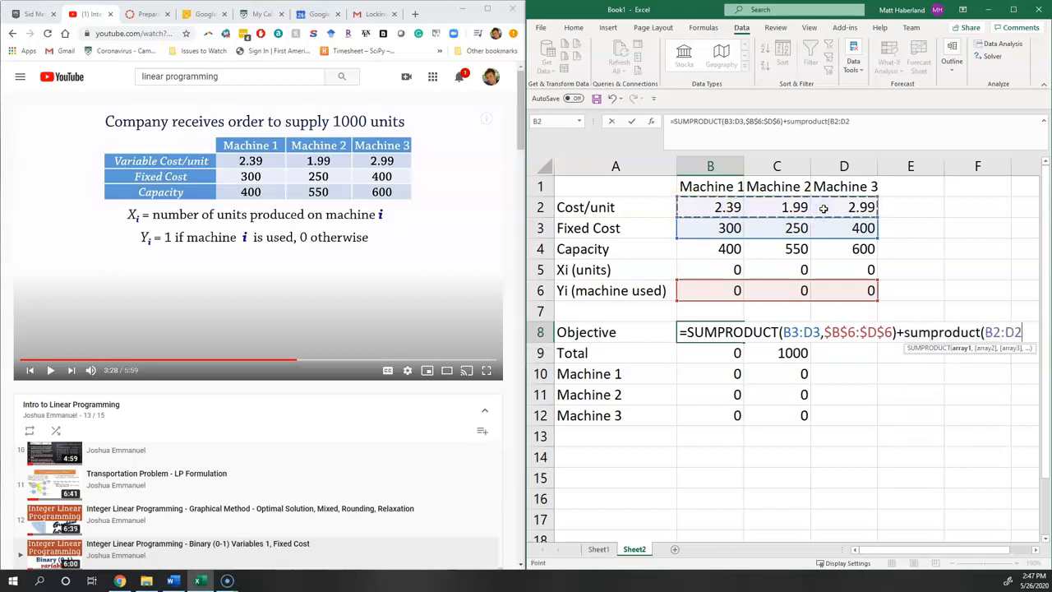
{"action": "type", "text": ","}
{"action": "left_click_drag", "start_coordinate": [713, 270], "coordinate": [814, 269]}
{"action": "key", "text": "Return"}
{"action": "left_click", "coordinate": [754, 328]}
{"action": "left_click", "coordinate": [733, 332]}
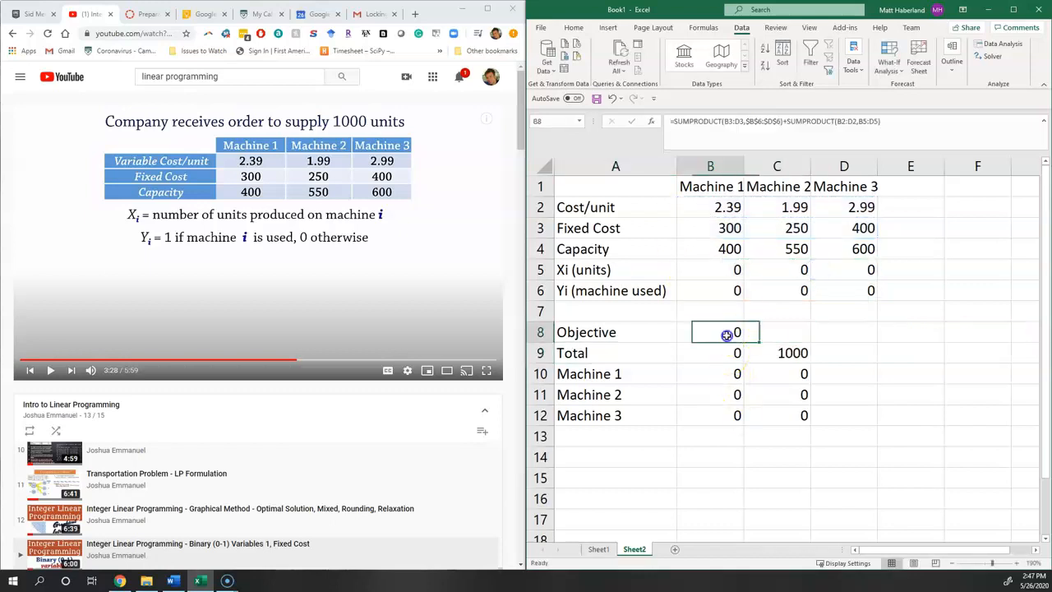
Open Solver and set it to minimize the objective cell B8.
{"action": "left_click", "coordinate": [993, 58]}
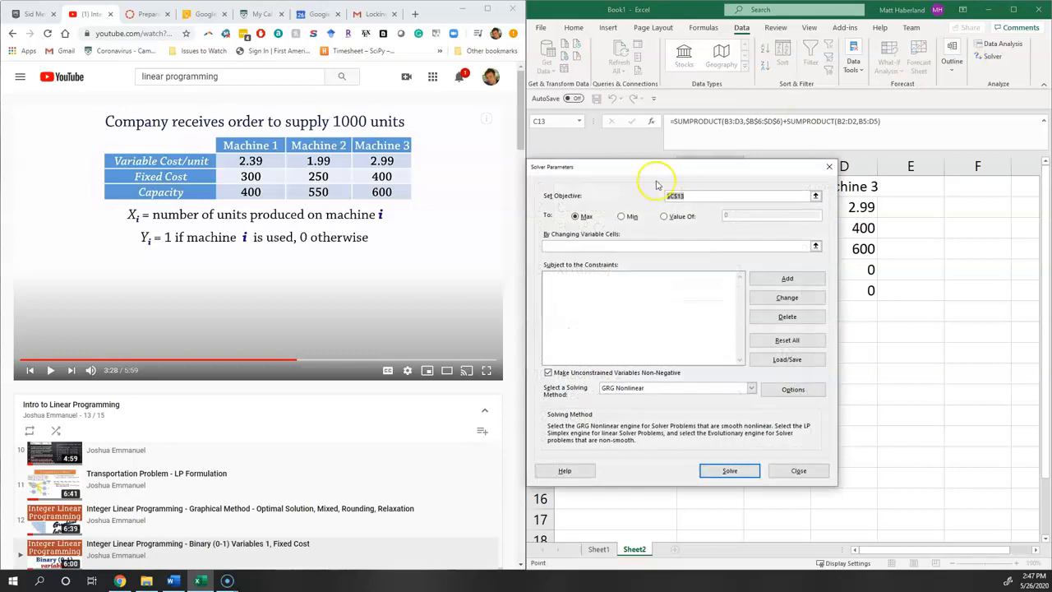
{"action": "left_click_drag", "start_coordinate": [686, 175], "coordinate": [341, 210]}
{"action": "left_click", "coordinate": [708, 335]}
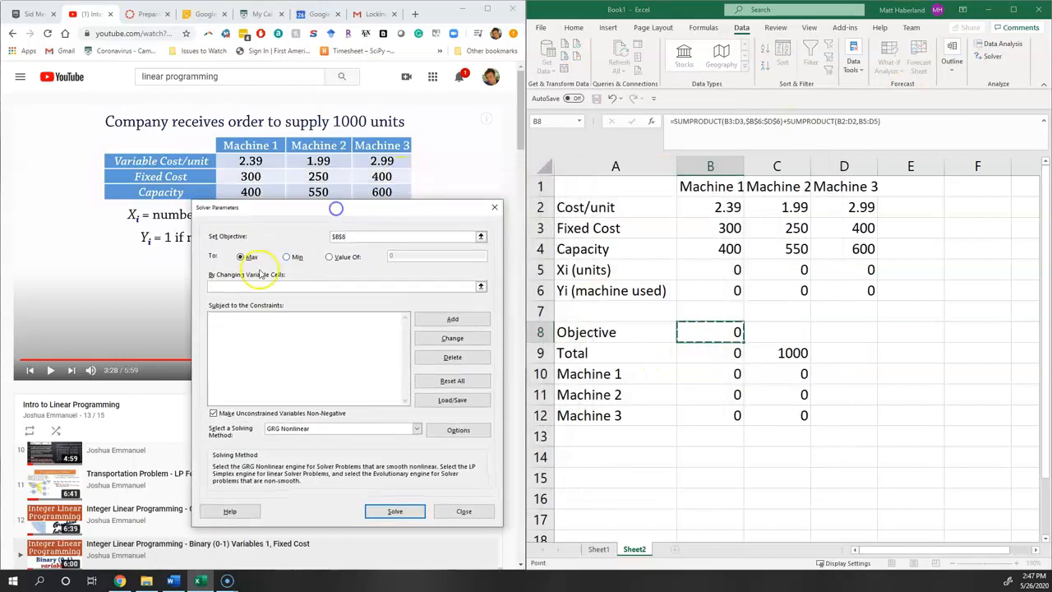
{"action": "left_click", "coordinate": [241, 256]}
{"action": "left_click", "coordinate": [286, 257]}
{"action": "left_click_drag", "start_coordinate": [312, 211], "coordinate": [312, 228]}
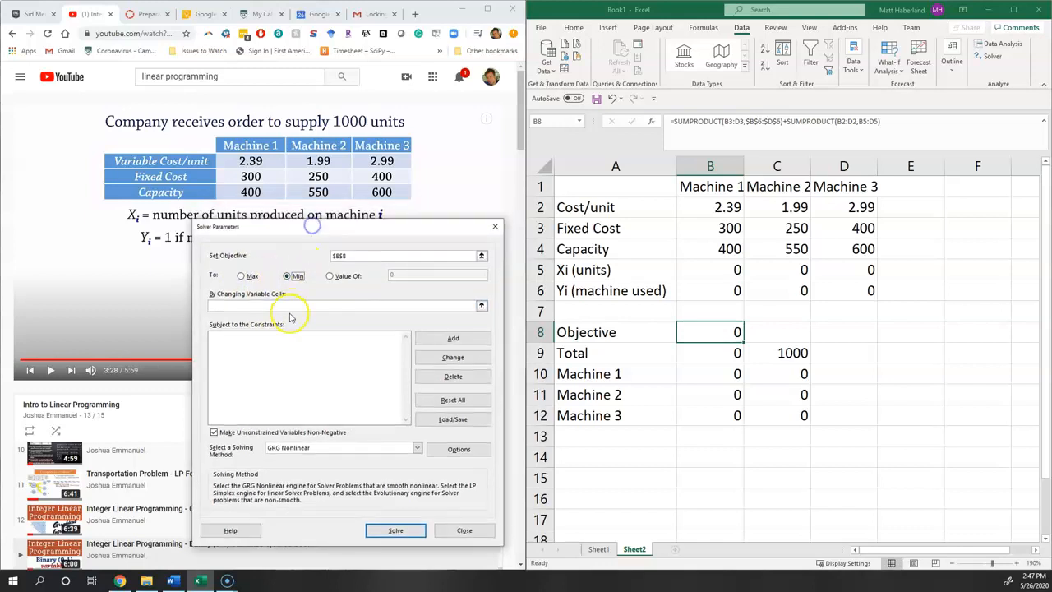
Set the Solver variable cells to the Xi and Yi values in B5:D6.
{"action": "left_click", "coordinate": [286, 309]}
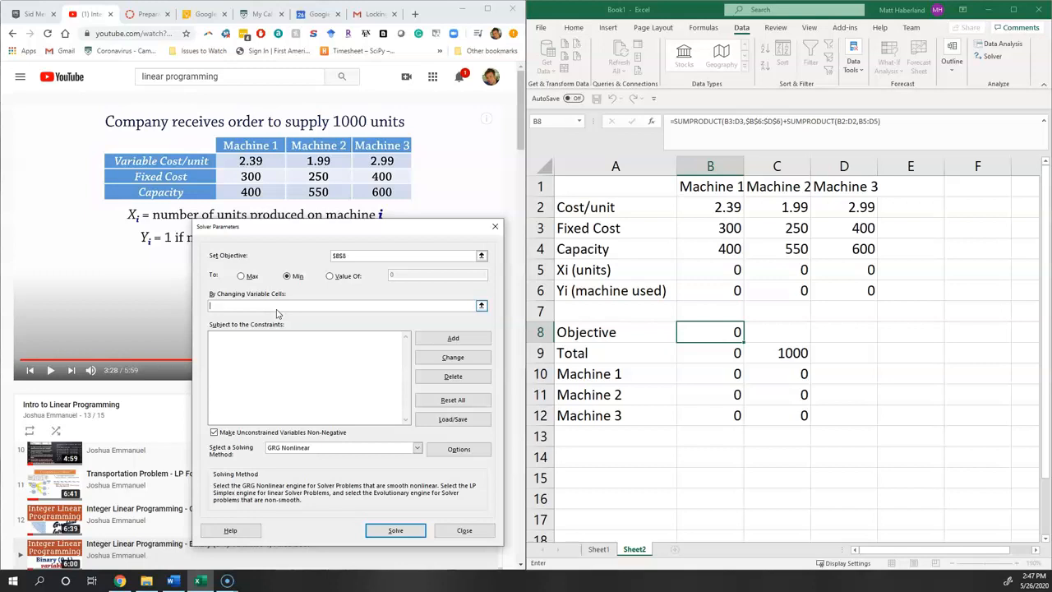
{"action": "left_click_drag", "start_coordinate": [734, 271], "coordinate": [836, 291]}
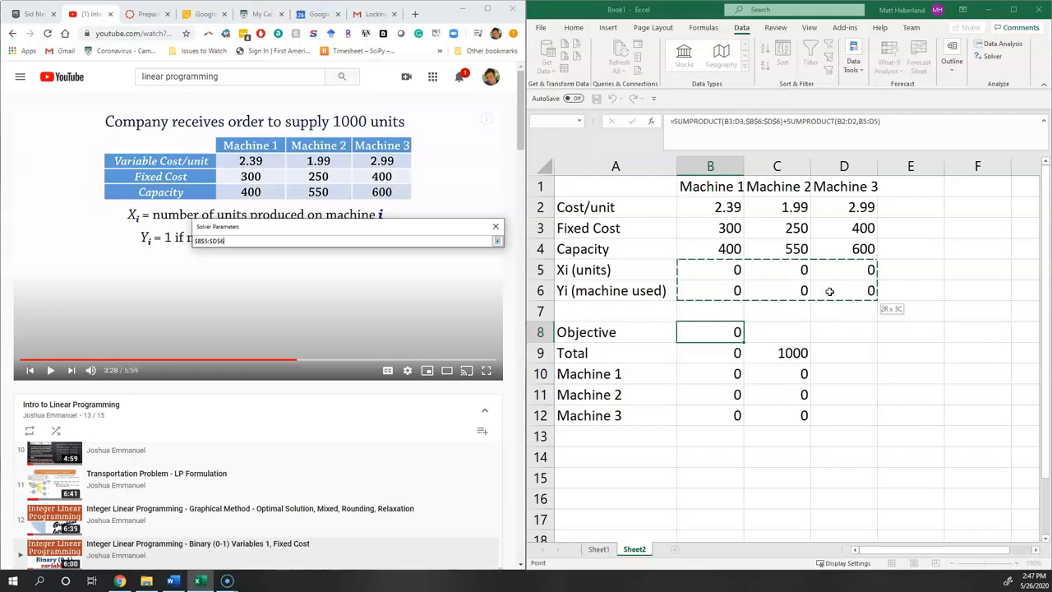
{"action": "left_click_drag", "start_coordinate": [829, 291], "coordinate": [830, 291]}
Add a Solver constraint requiring the total in B9 to equal the order quantity in C9.
{"action": "left_click", "coordinate": [458, 337]}
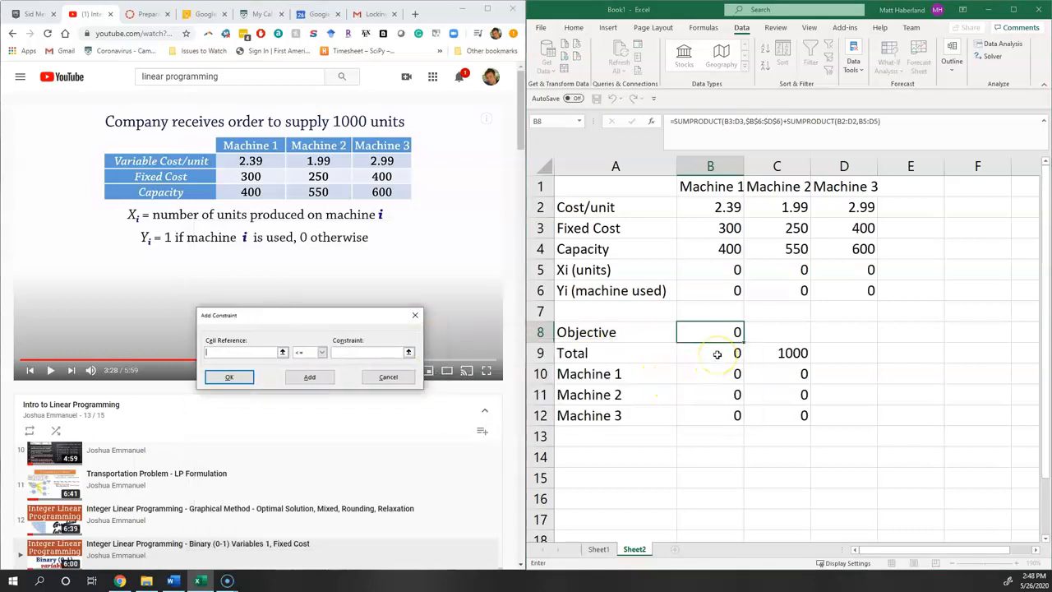
{"action": "left_click", "coordinate": [321, 352]}
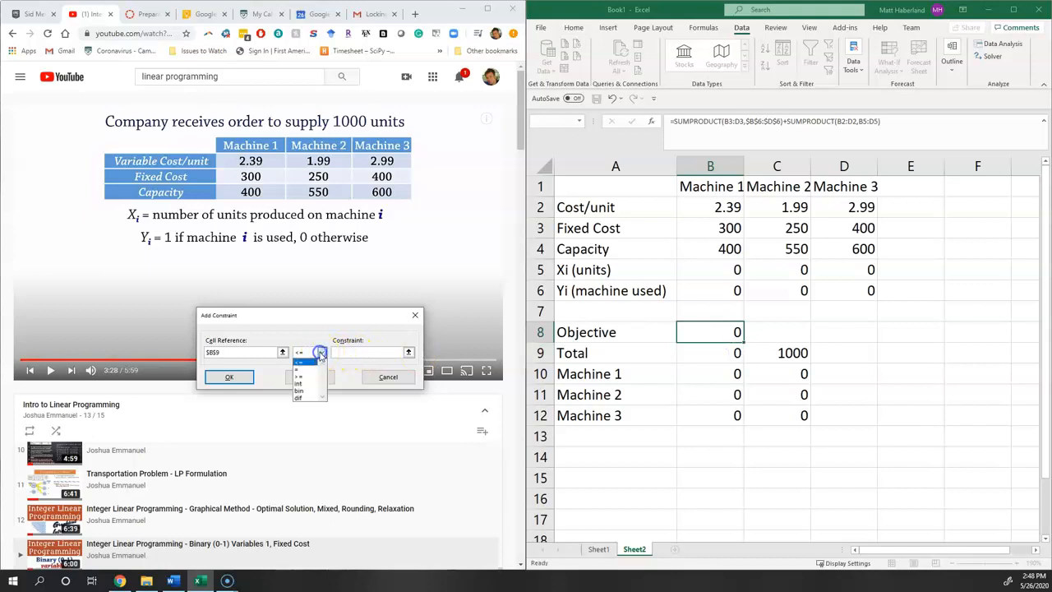
{"action": "left_click", "coordinate": [306, 368]}
{"action": "left_click", "coordinate": [787, 355]}
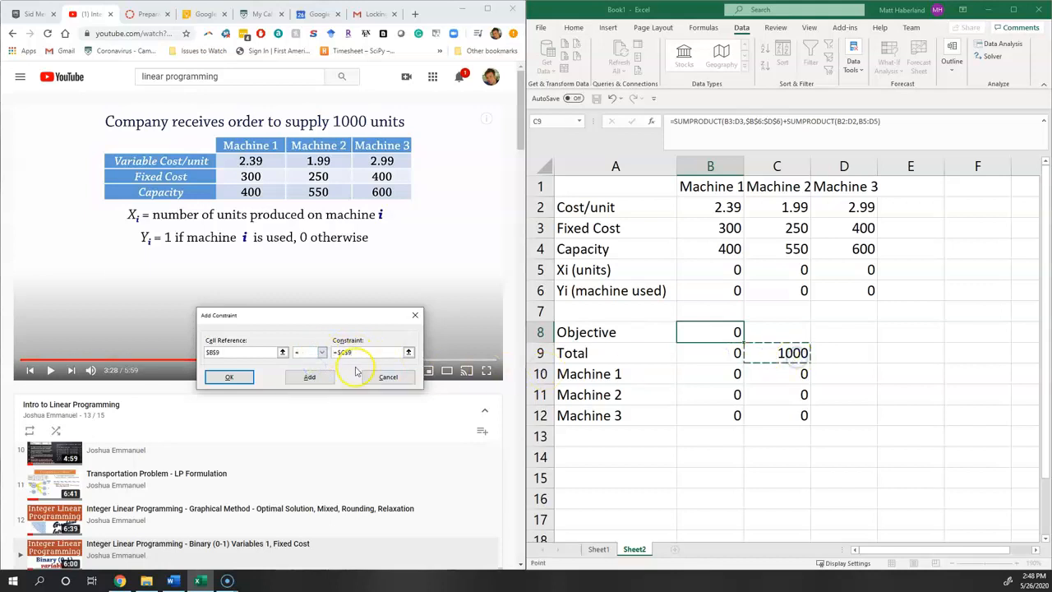
{"action": "left_click", "coordinate": [310, 377]}
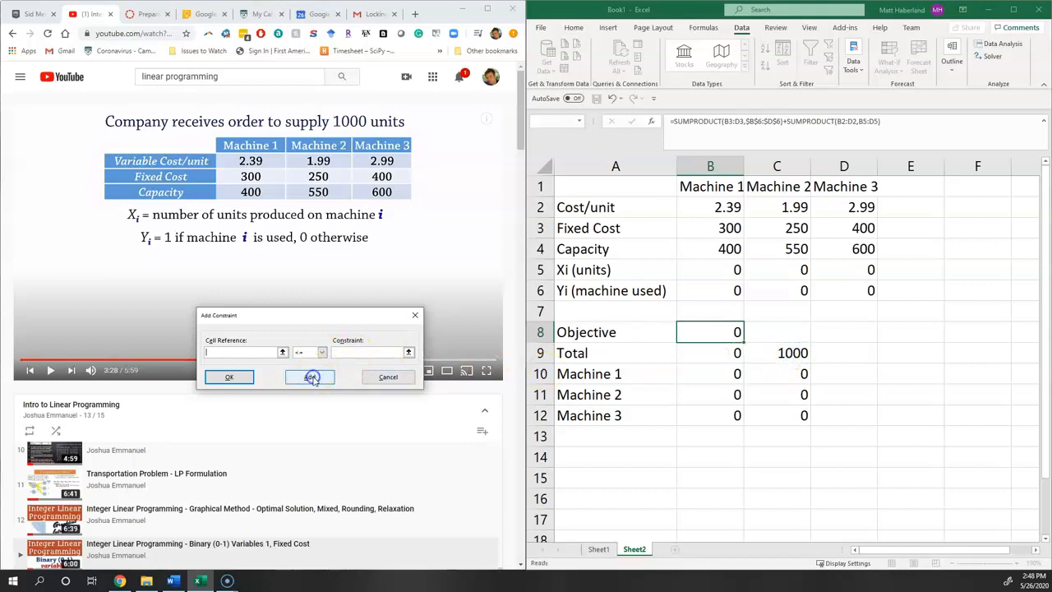
Add a Solver constraint requiring the machine capacity cells B10:B12 to be less than or equal to C10:C12.
{"action": "left_click", "coordinate": [268, 356]}
{"action": "left_click_drag", "start_coordinate": [717, 374], "coordinate": [718, 411]}
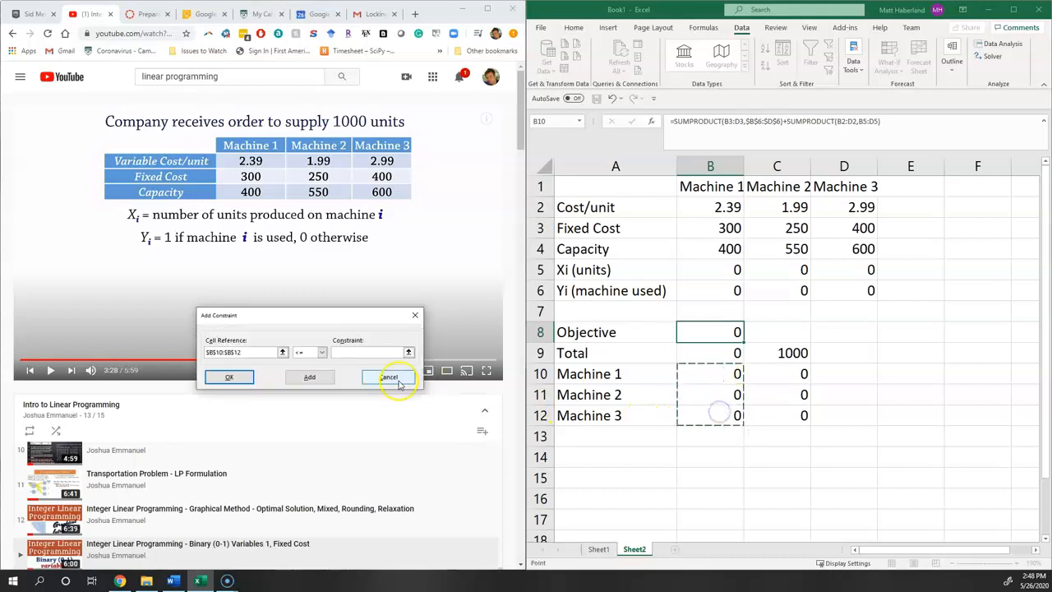
{"action": "left_click", "coordinate": [363, 353]}
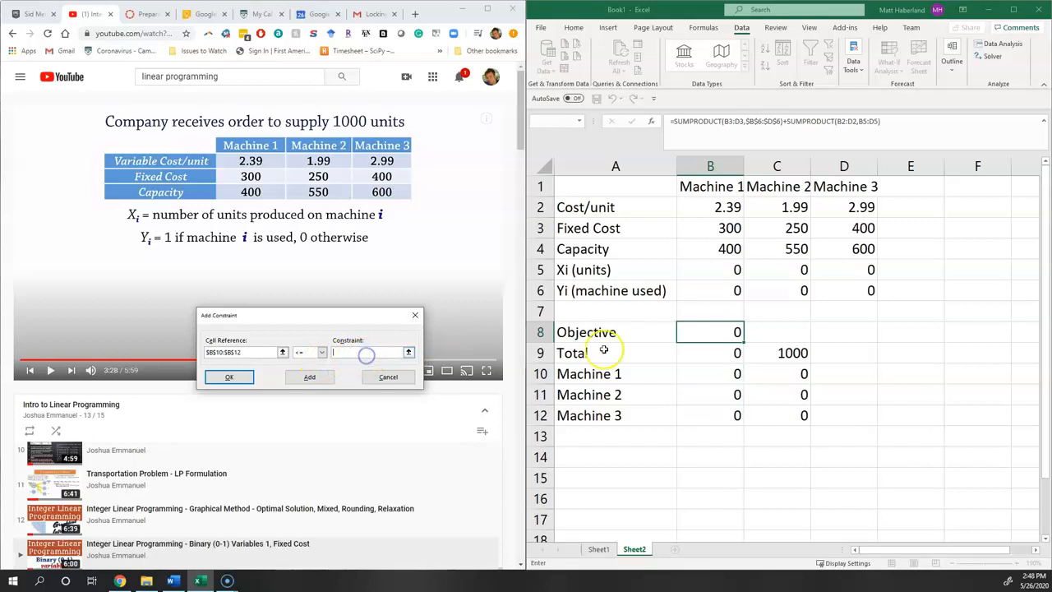
{"action": "left_click_drag", "start_coordinate": [764, 381], "coordinate": [765, 414]}
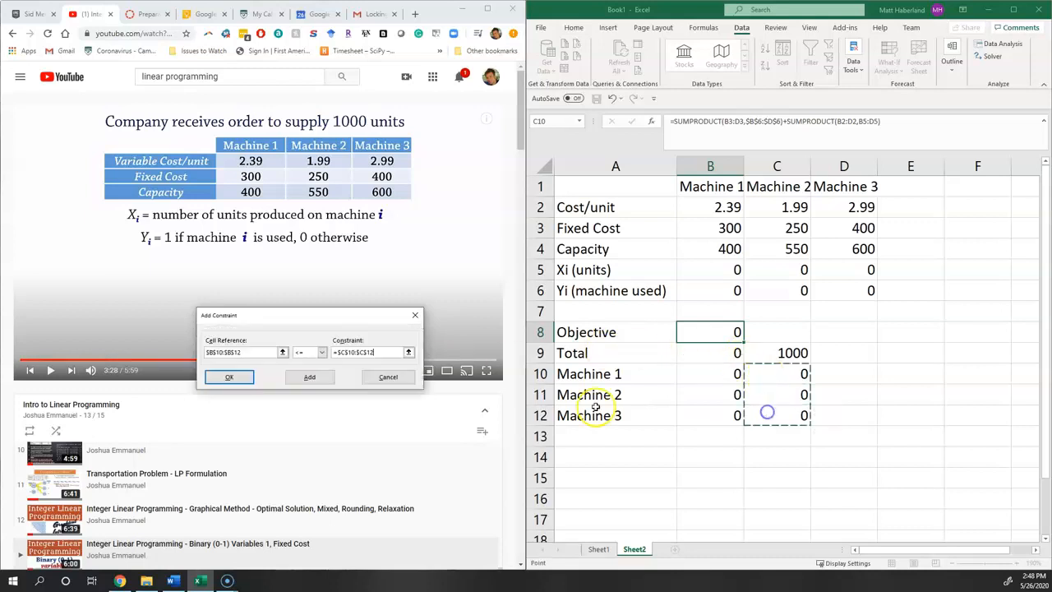
{"action": "left_click", "coordinate": [304, 386]}
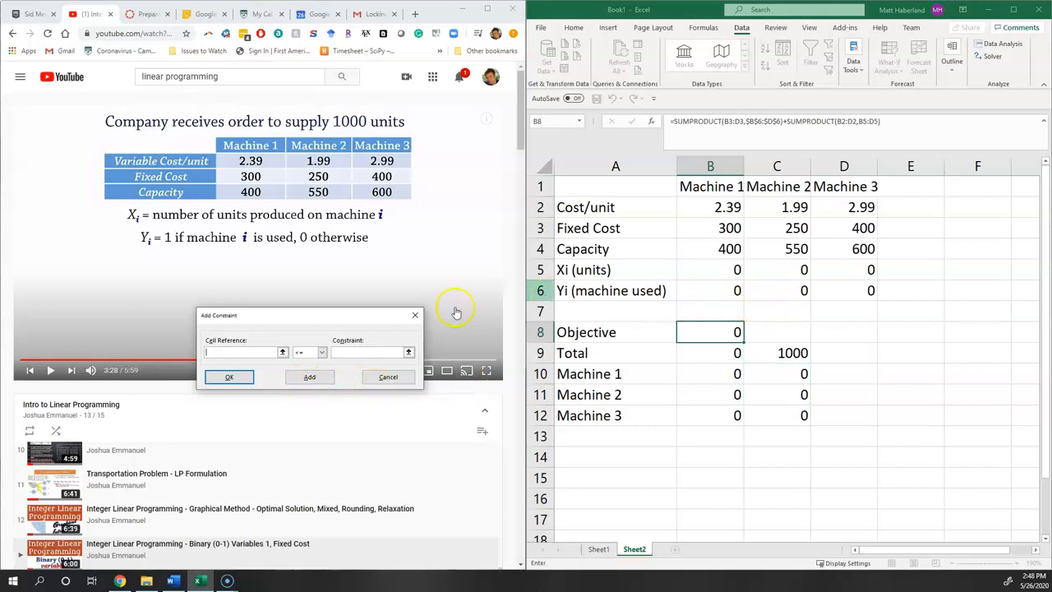
Add a Solver constraint making the Xi units in B5:D5 integers.
{"action": "left_click_drag", "start_coordinate": [733, 269], "coordinate": [821, 269]}
{"action": "left_click", "coordinate": [321, 352]}
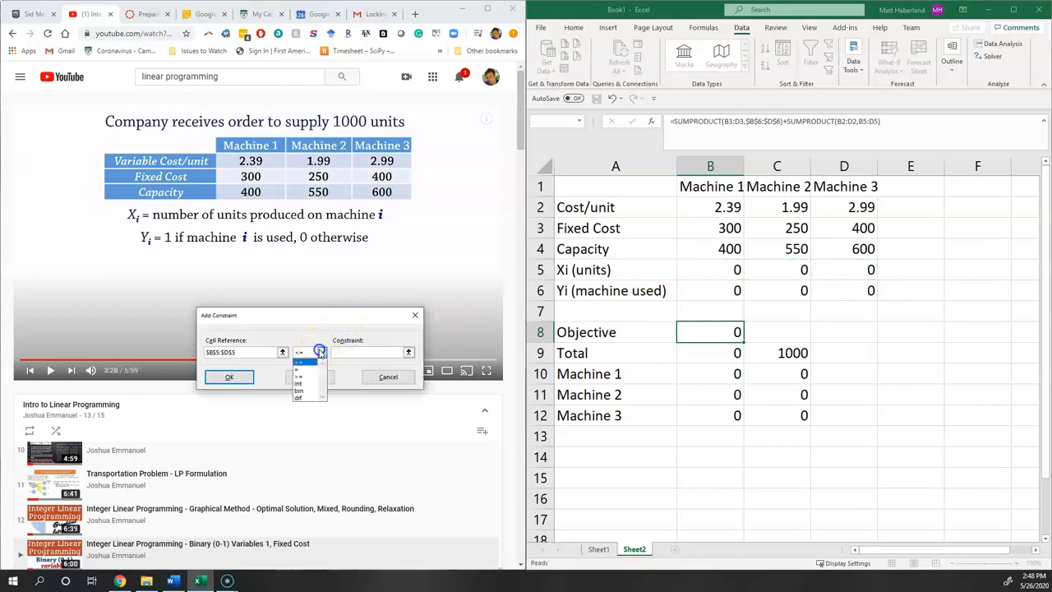
{"action": "left_click", "coordinate": [302, 383]}
{"action": "left_click", "coordinate": [310, 378]}
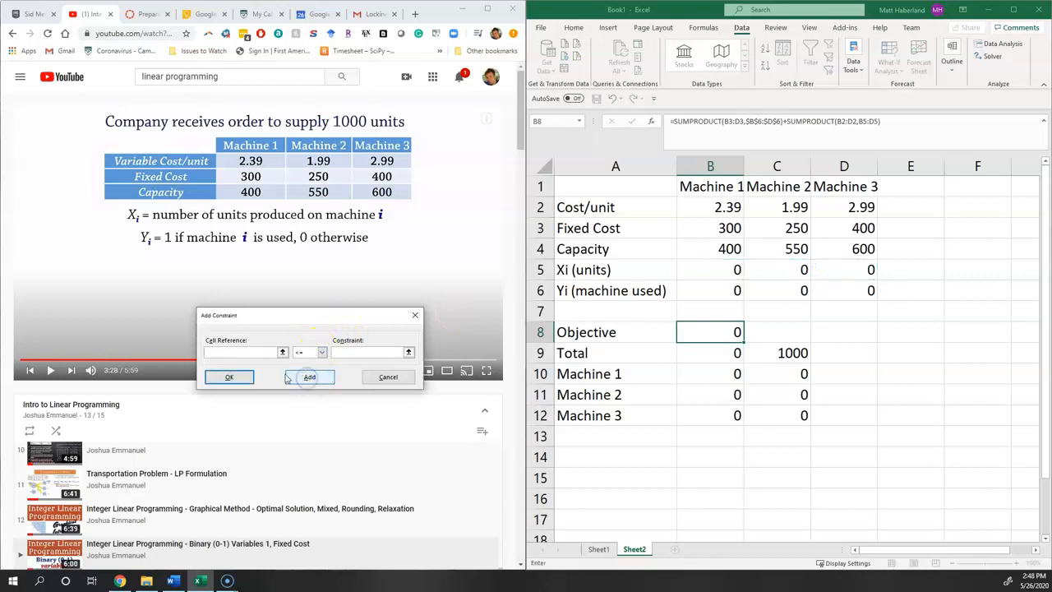
Add a Solver constraint making the Yi machine-used cells B6:D6 binary.
{"action": "left_click_drag", "start_coordinate": [713, 290], "coordinate": [826, 294]}
{"action": "left_click", "coordinate": [321, 352]}
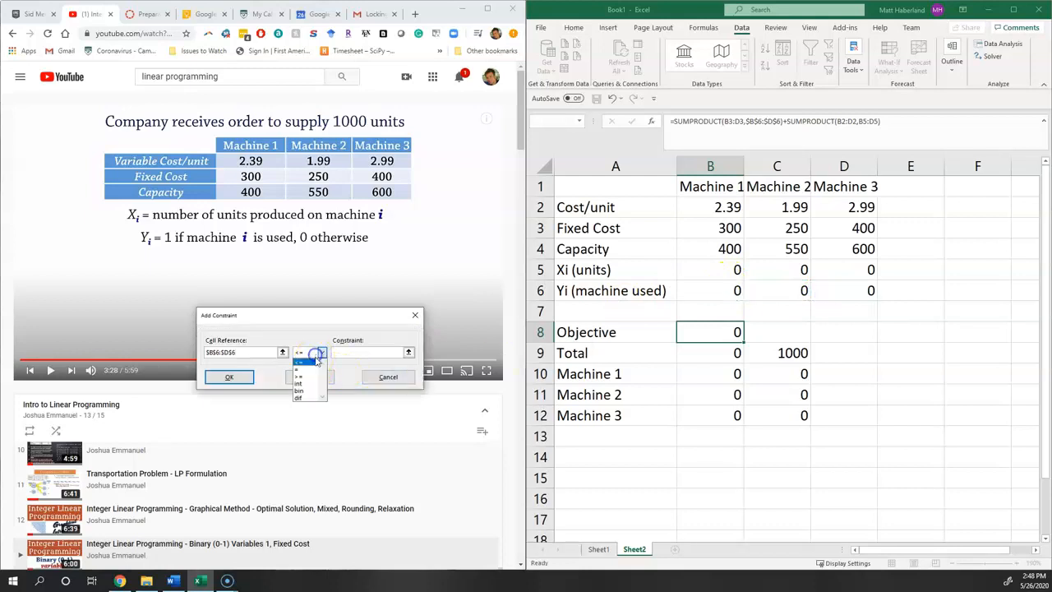
{"action": "left_click", "coordinate": [304, 391]}
{"action": "left_click", "coordinate": [311, 377]}
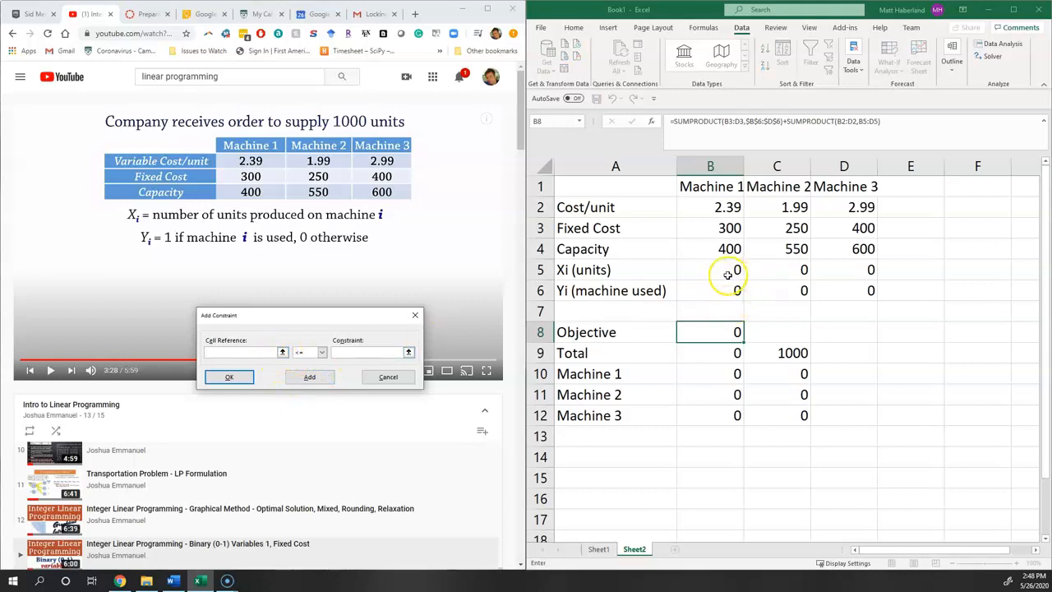
{"action": "left_click_drag", "start_coordinate": [729, 272], "coordinate": [822, 272]}
{"action": "left_click", "coordinate": [321, 351]}
{"action": "left_click", "coordinate": [304, 367]}
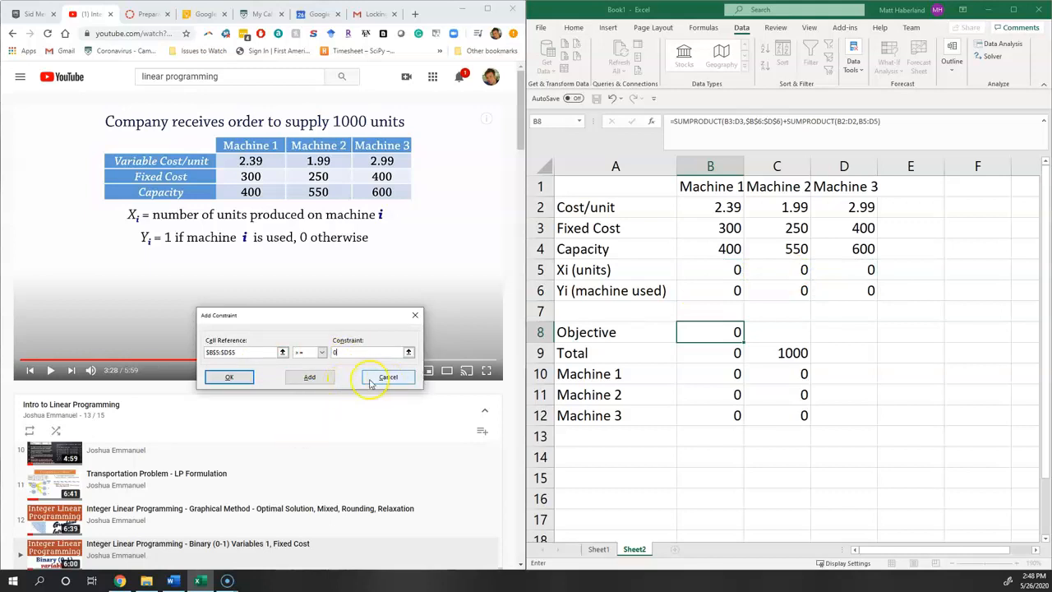
{"action": "left_click", "coordinate": [388, 377]}
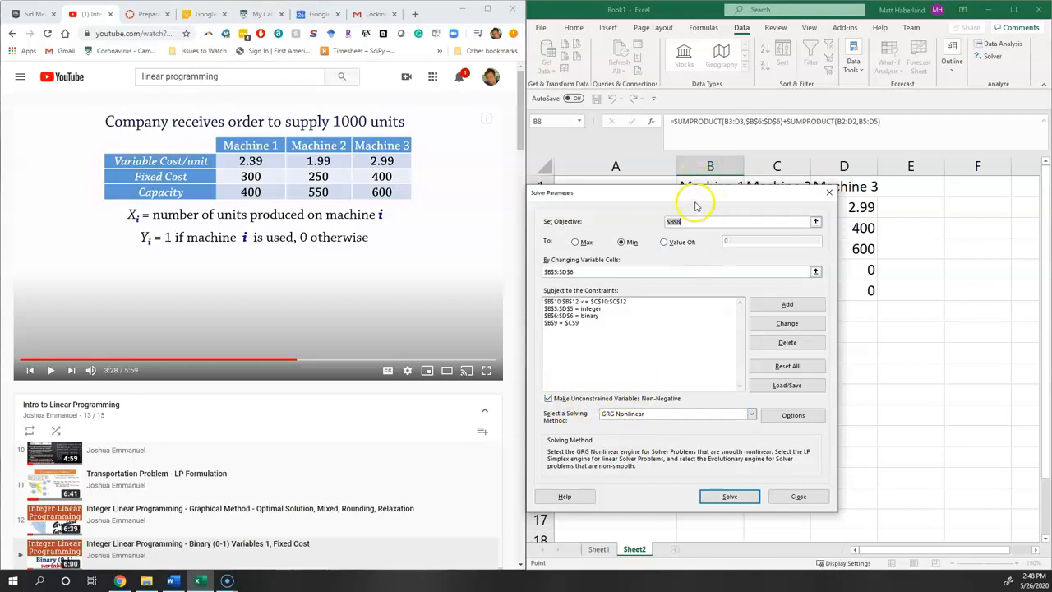
{"action": "left_click_drag", "start_coordinate": [695, 202], "coordinate": [329, 206]}
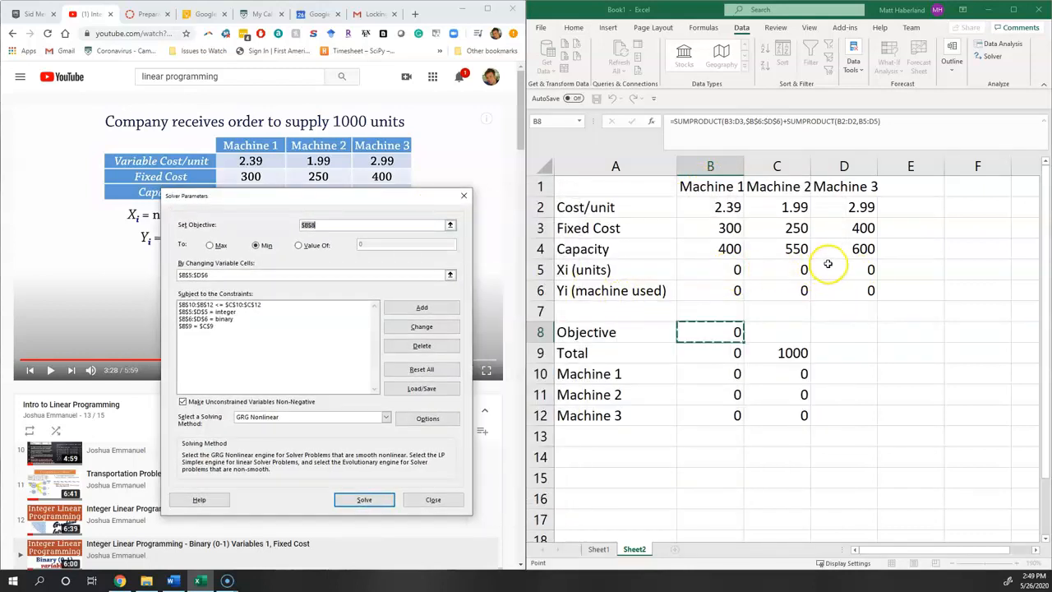
Choose Simplex LP as the solving method, solve the machine cost model, and keep the Solver solution.
{"action": "left_click", "coordinate": [304, 416]}
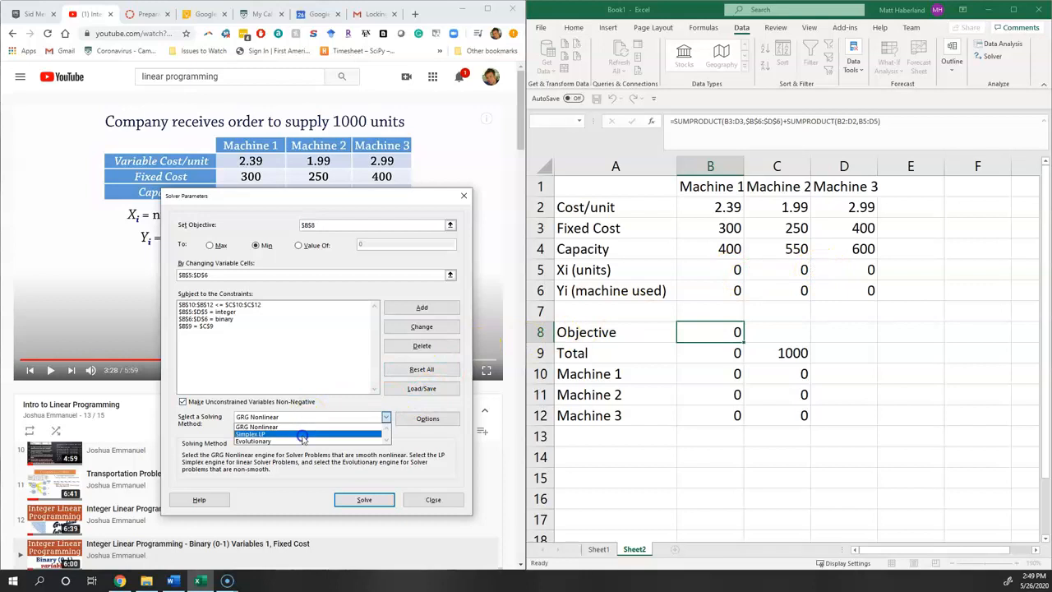
{"action": "left_click", "coordinate": [302, 433]}
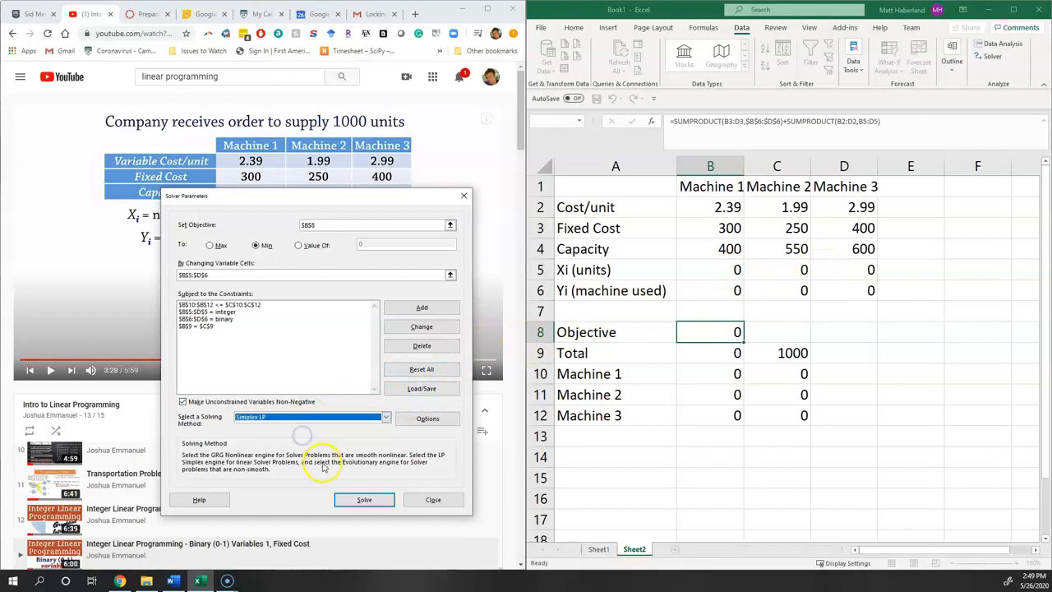
{"action": "left_click", "coordinate": [387, 507]}
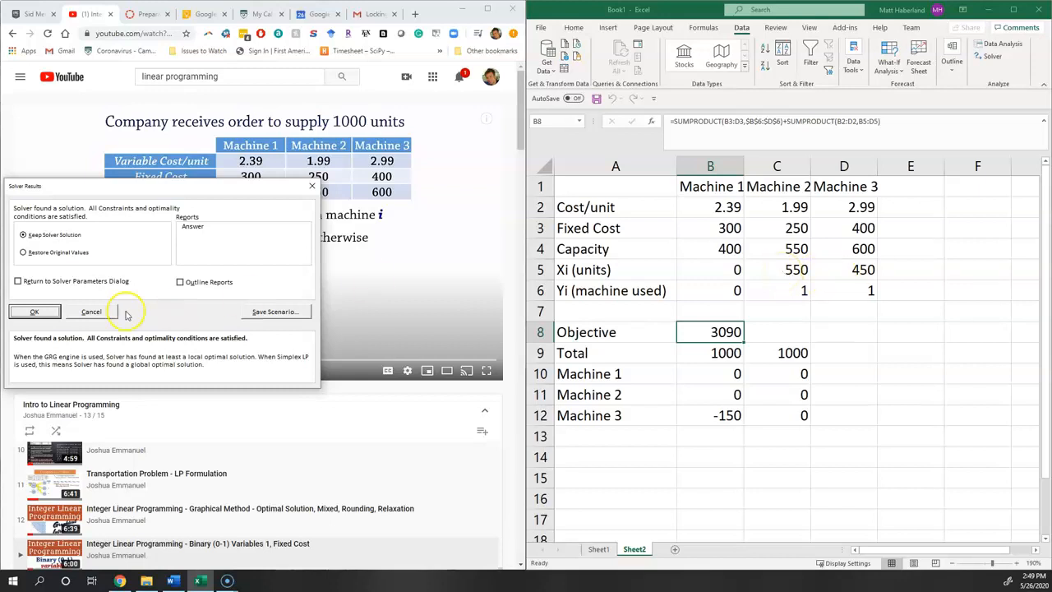
{"action": "left_click", "coordinate": [35, 313]}
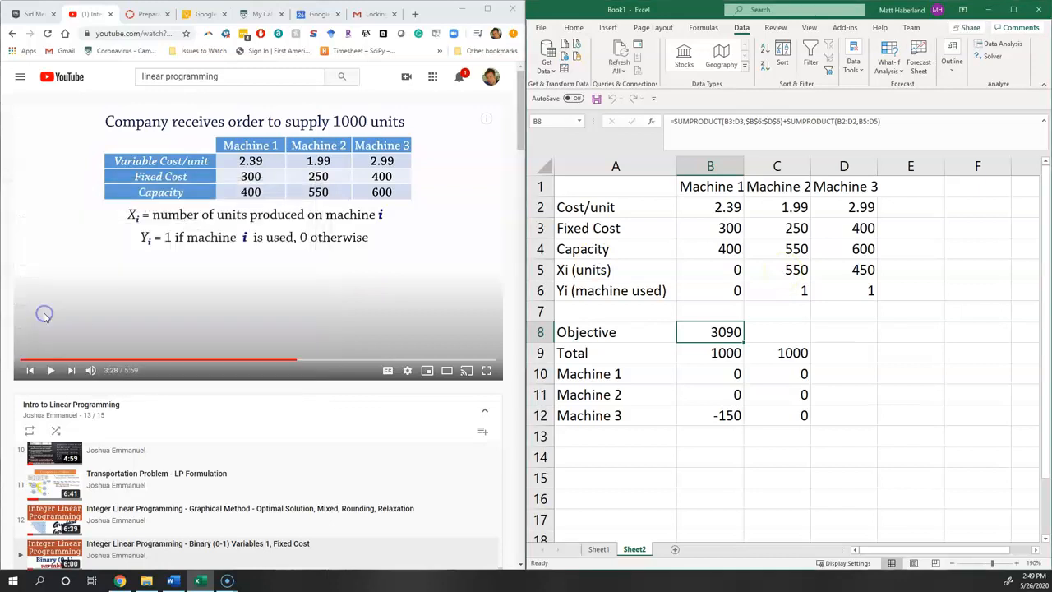
Set the Solver integer optimality option to 0%.
{"action": "left_click", "coordinate": [995, 62]}
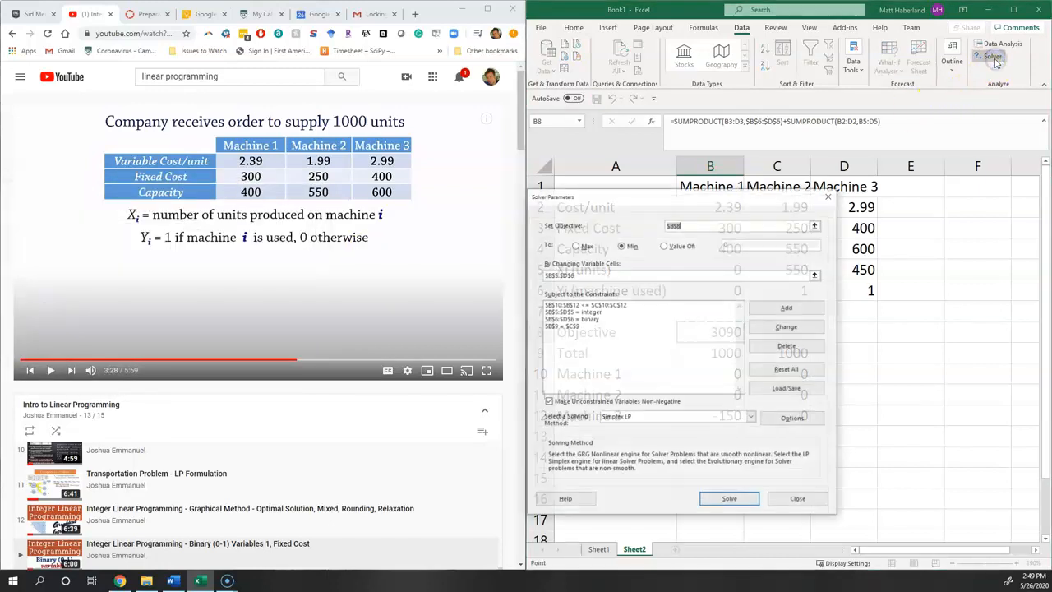
{"action": "left_click", "coordinate": [806, 422]}
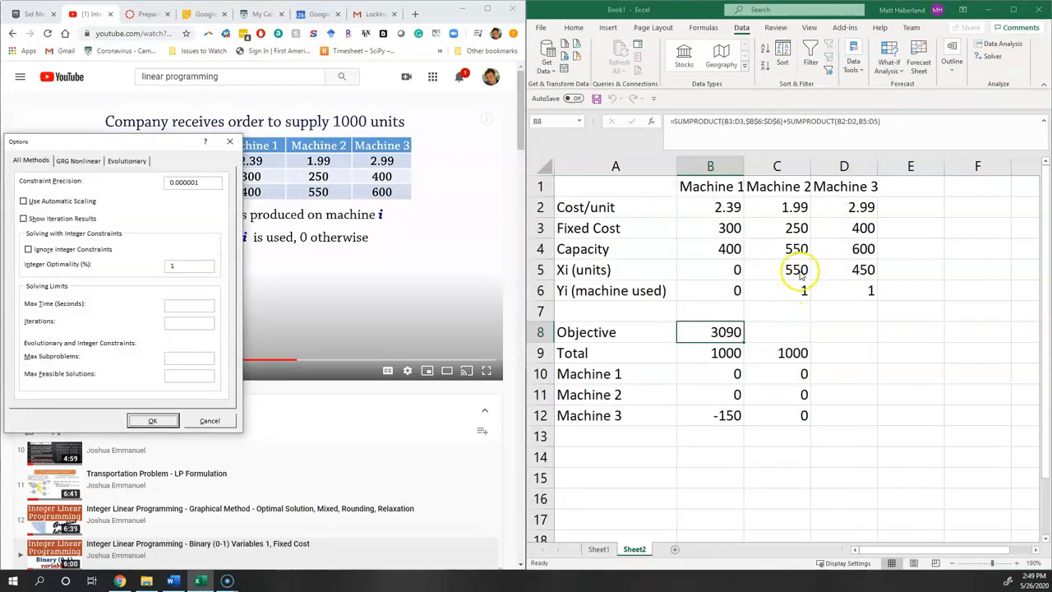
{"action": "left_click_drag", "start_coordinate": [177, 267], "coordinate": [128, 267]}
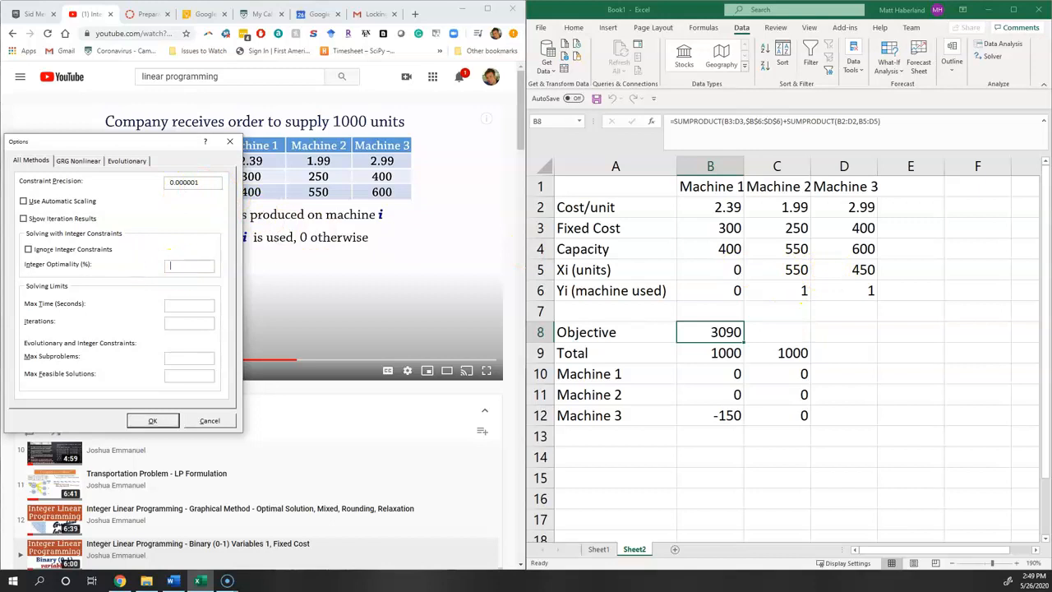
{"action": "left_click", "coordinate": [153, 420]}
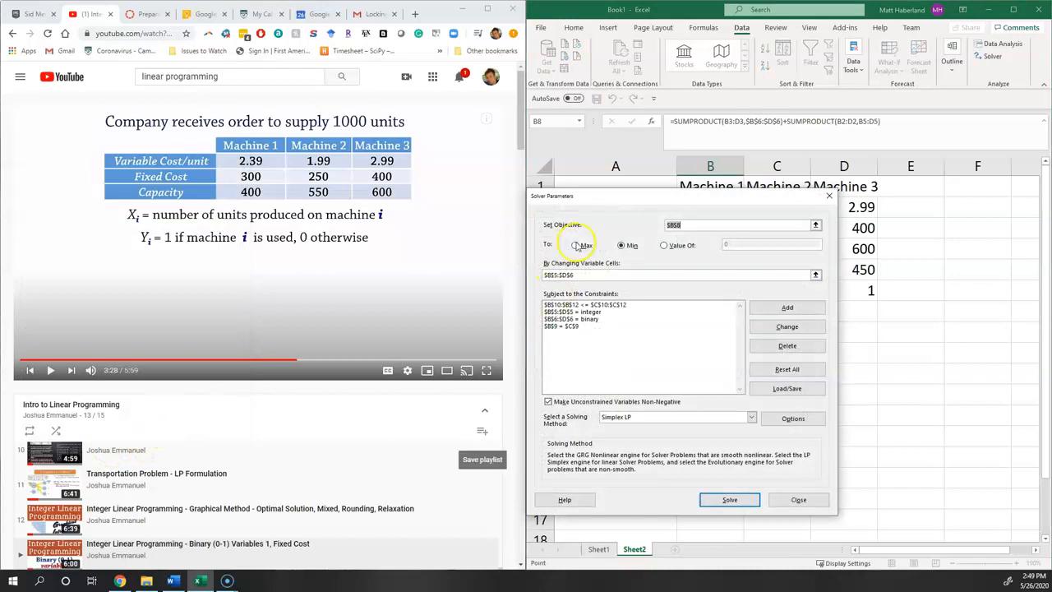
Solve the machine cost model again with the new integer tolerance and keep the solution.
{"action": "left_click_drag", "start_coordinate": [630, 198], "coordinate": [264, 128]}
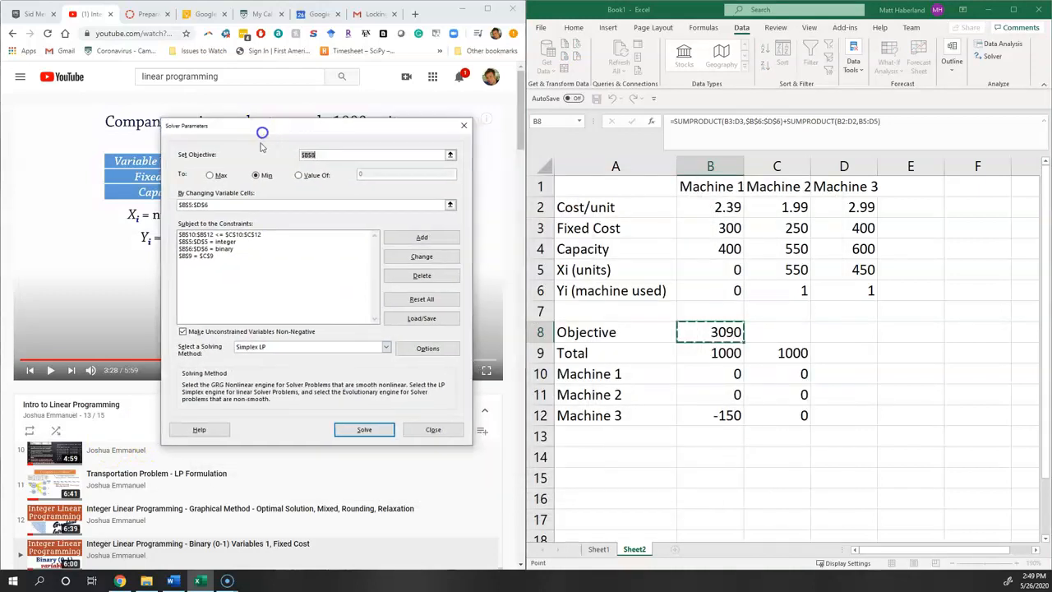
{"action": "left_click", "coordinate": [364, 429]}
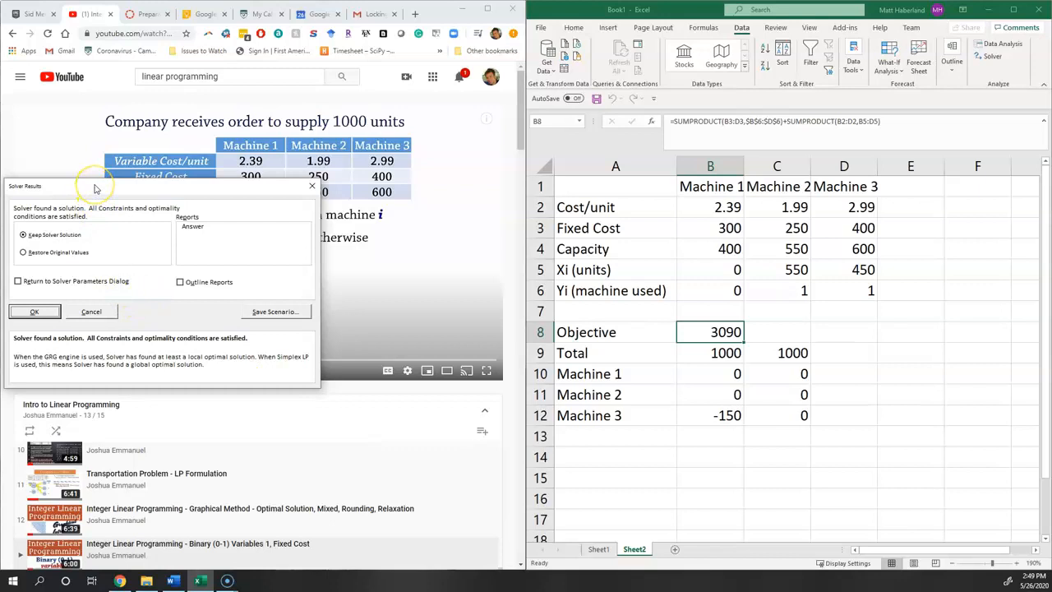
{"action": "left_click", "coordinate": [35, 313]}
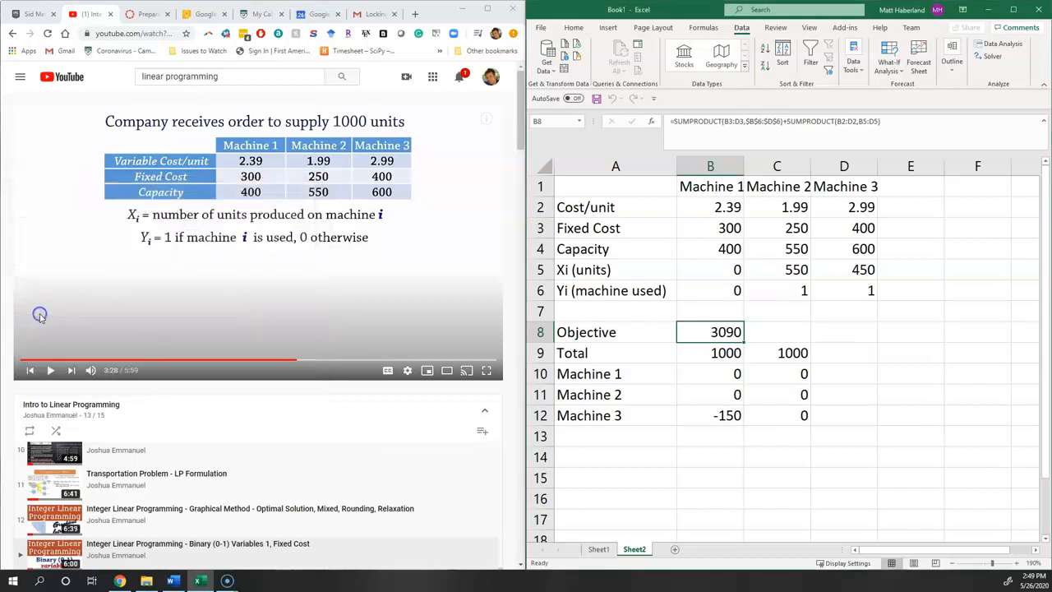
Advance the lecture video to its solution near 5:44 and review the LHS and RHS columns of the worksheet.
{"action": "left_click", "coordinate": [477, 361]}
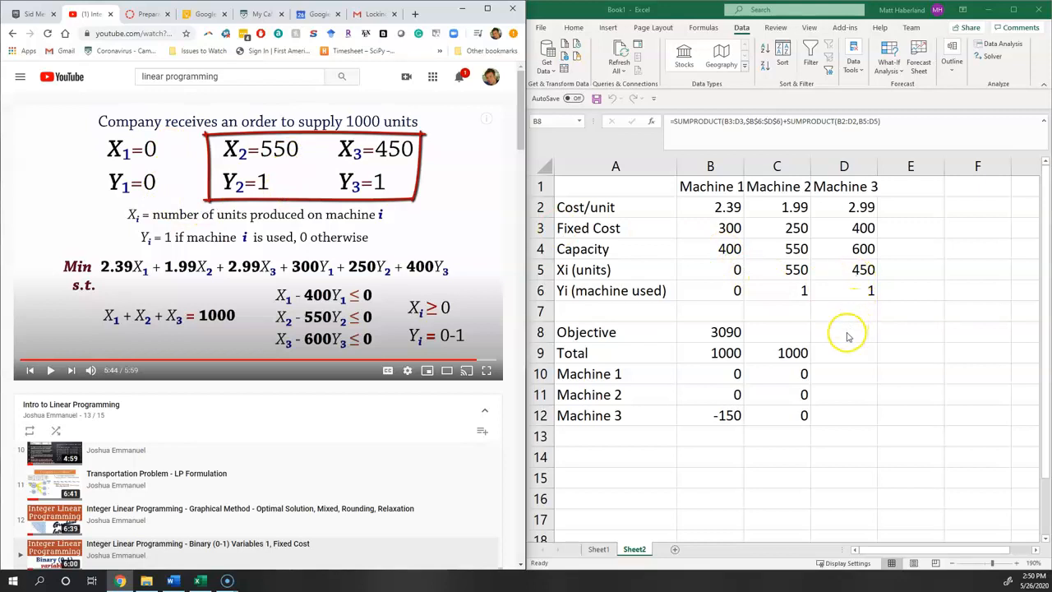
{"action": "left_click", "coordinate": [726, 332]}
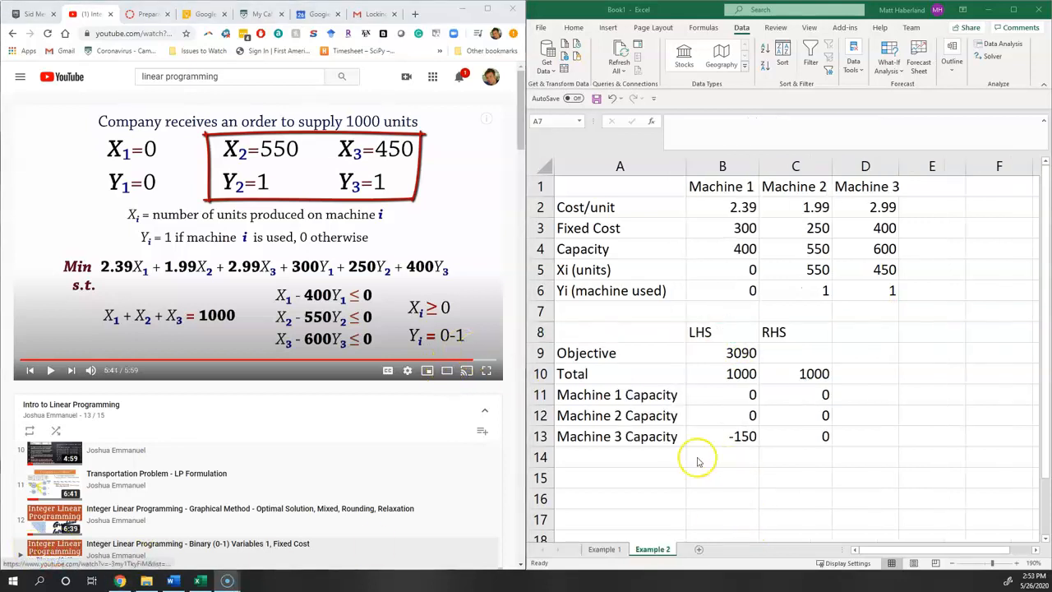
{"action": "left_click", "coordinate": [741, 366]}
{"action": "left_click", "coordinate": [738, 337]}
{"action": "left_click_drag", "start_coordinate": [733, 353], "coordinate": [729, 433]}
{"action": "left_click_drag", "start_coordinate": [801, 333], "coordinate": [803, 436]}
{"action": "left_click", "coordinate": [800, 464]}
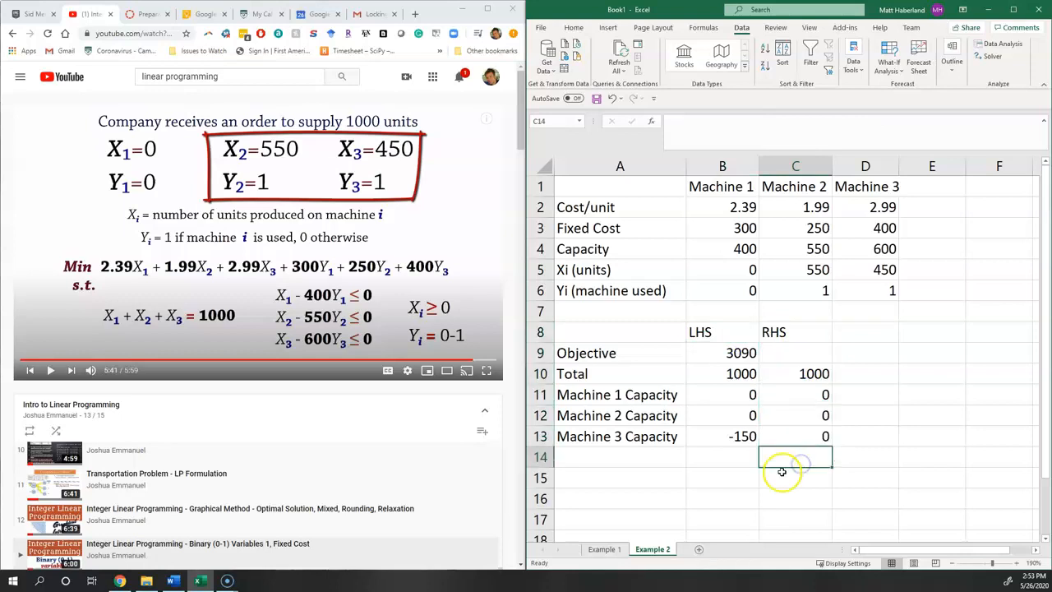
Inspect the three machine capacity labels in A11:A13 and their left-hand-side formulas in B11:B13.
{"action": "left_click", "coordinate": [642, 398]}
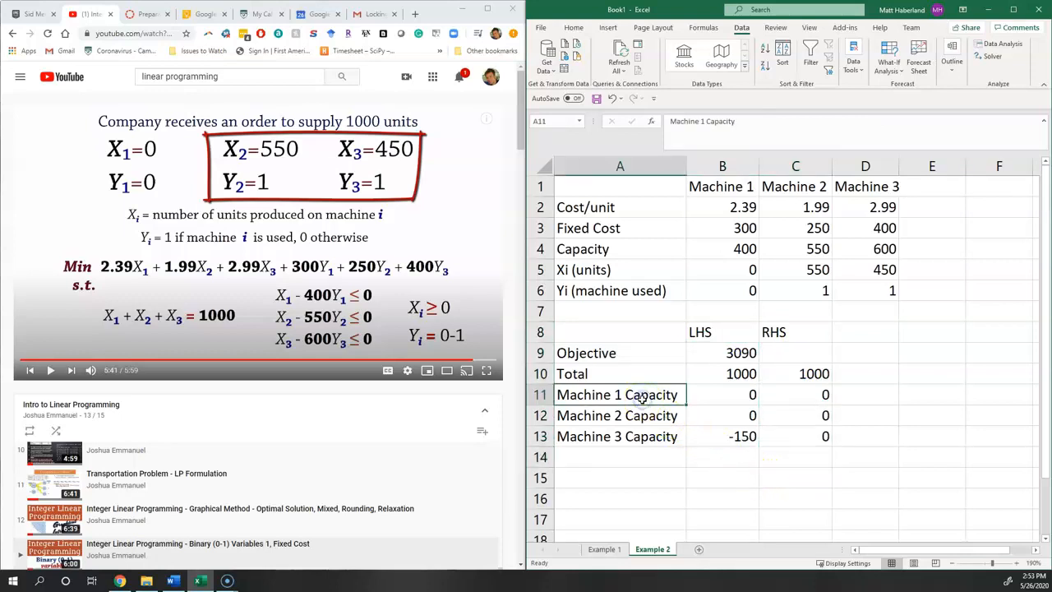
{"action": "left_click", "coordinate": [674, 415]}
{"action": "left_click", "coordinate": [674, 436]}
{"action": "double_click", "coordinate": [735, 400]}
{"action": "double_click", "coordinate": [735, 414]}
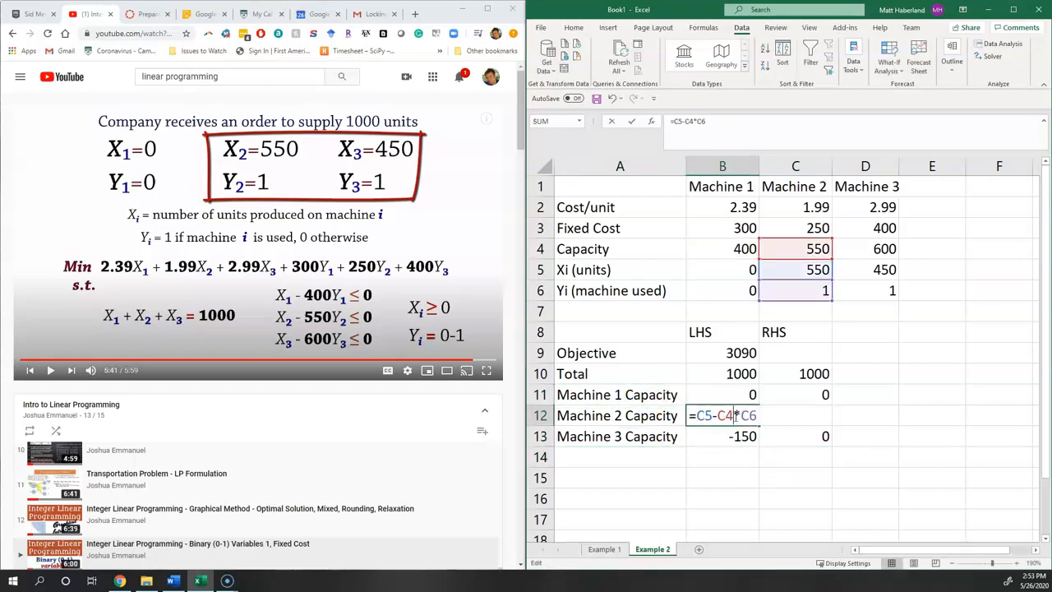
{"action": "key", "text": "Return"}
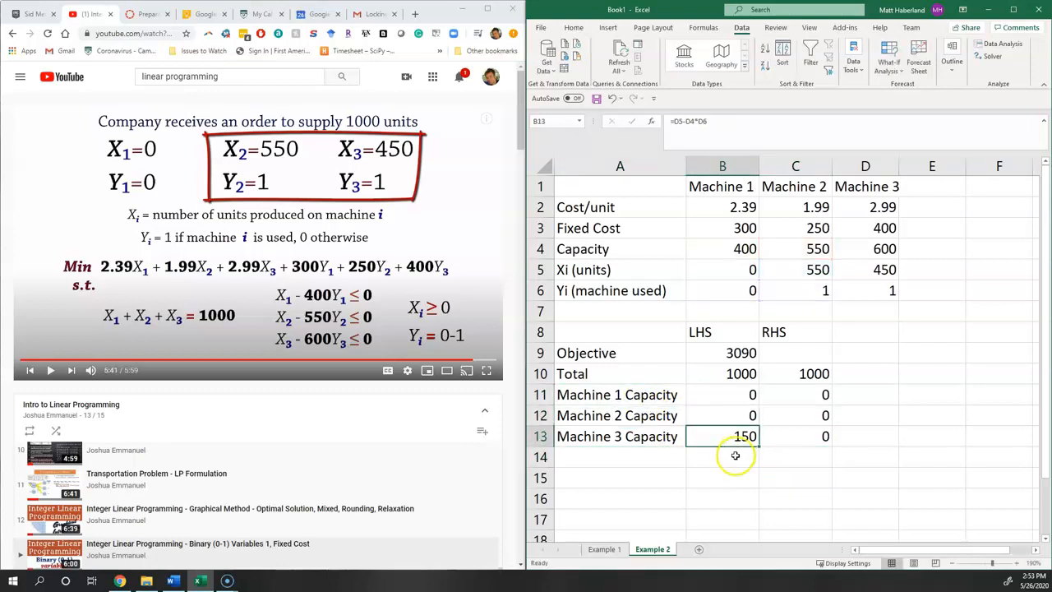
{"action": "double_click", "coordinate": [735, 437]}
{"action": "key", "text": "Return"}
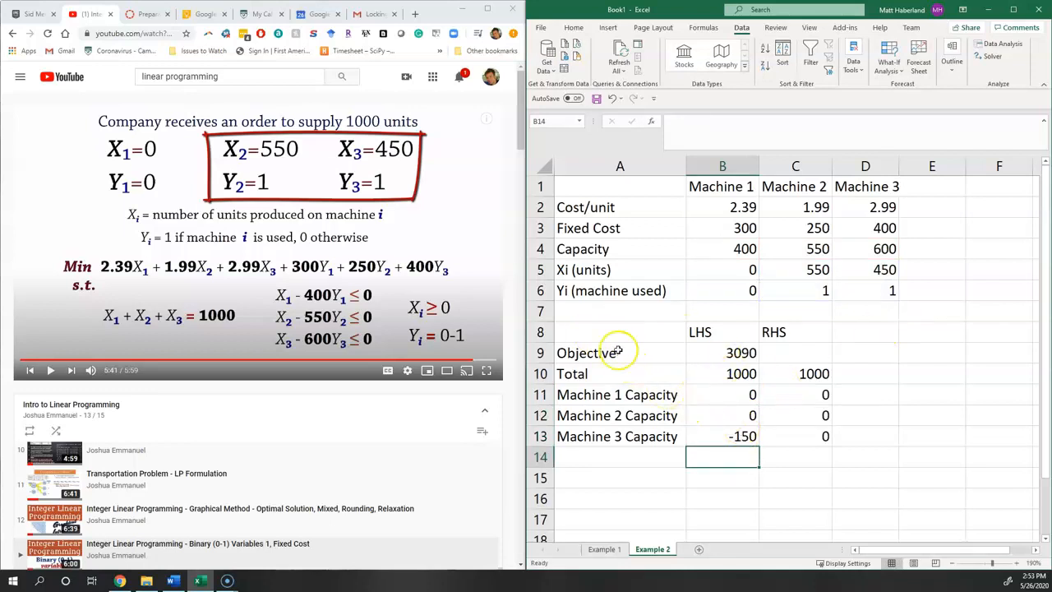
Insert a blank row above the LHS and RHS header row.
{"action": "left_click", "coordinate": [540, 332]}
{"action": "right_click", "coordinate": [540, 332]}
{"action": "left_click", "coordinate": [579, 418]}
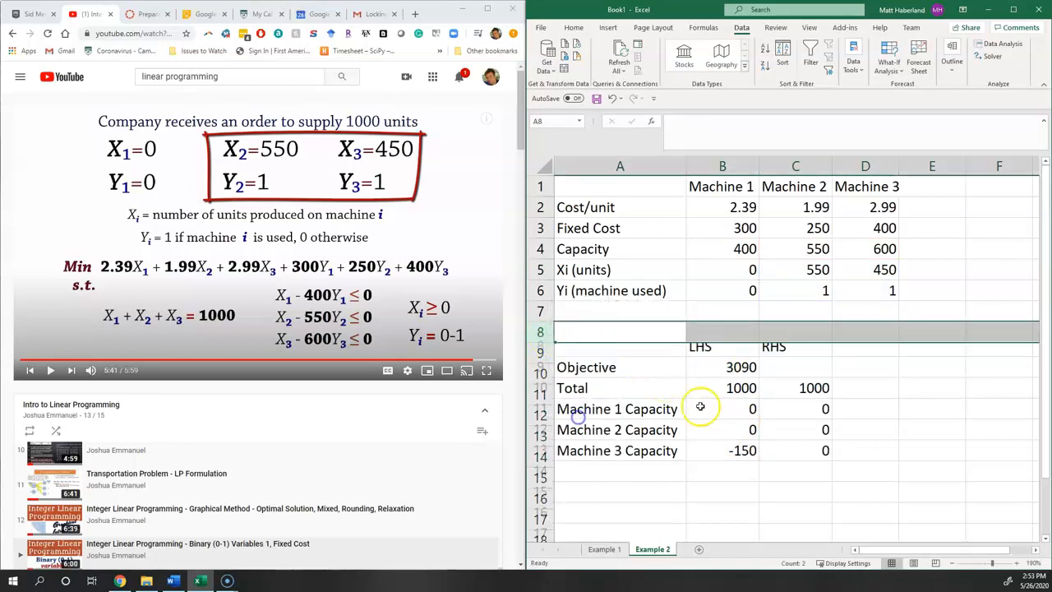
Enter the row label "Capacity <= 0" in A7, below the Yi (machine used) row.
{"action": "left_click", "coordinate": [587, 309]}
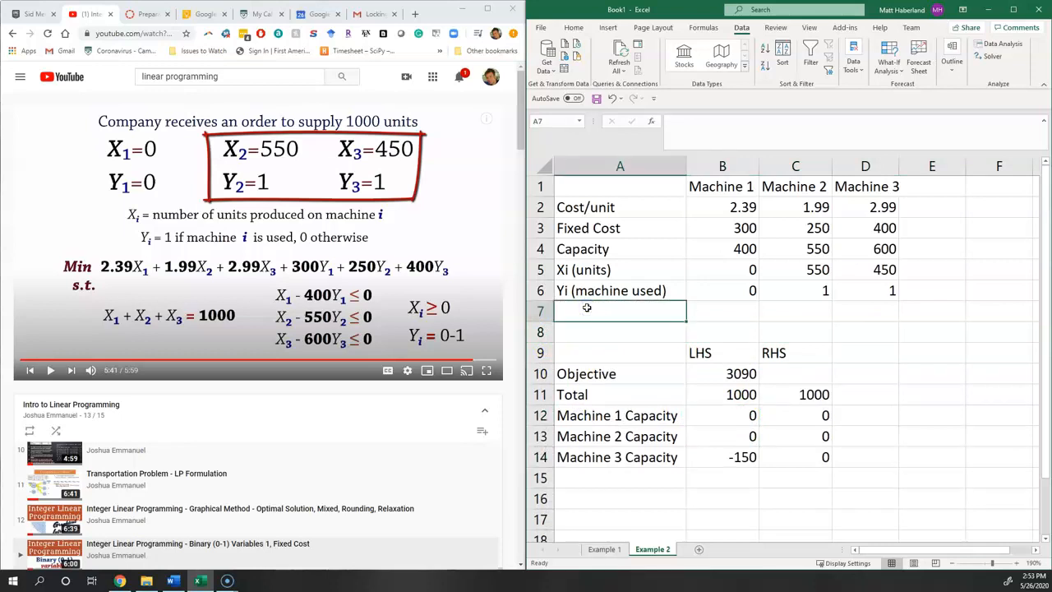
{"action": "type", "text": "Capacity <="}
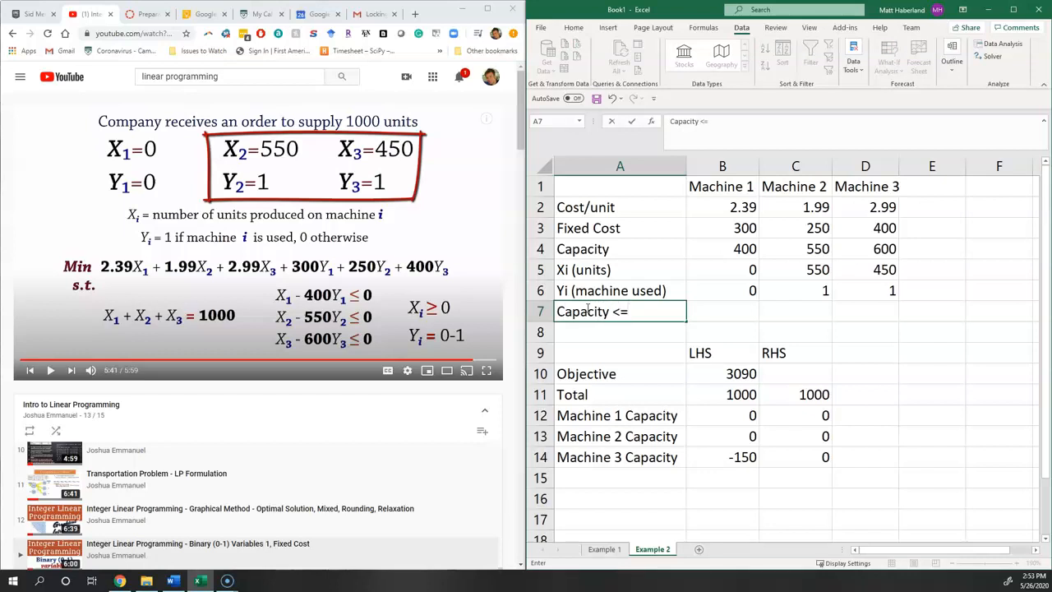
{"action": "key", "text": "Return"}
{"action": "left_click", "coordinate": [587, 308]}
{"action": "double_click", "coordinate": [661, 315]}
{"action": "type", "text": "0"}
{"action": "key", "text": "Return"}
{"action": "key", "text": "Up"}
Enter the capacity formula =B5-B6*B4 in B7 and fill it across to D7.
{"action": "key", "text": "Right"}
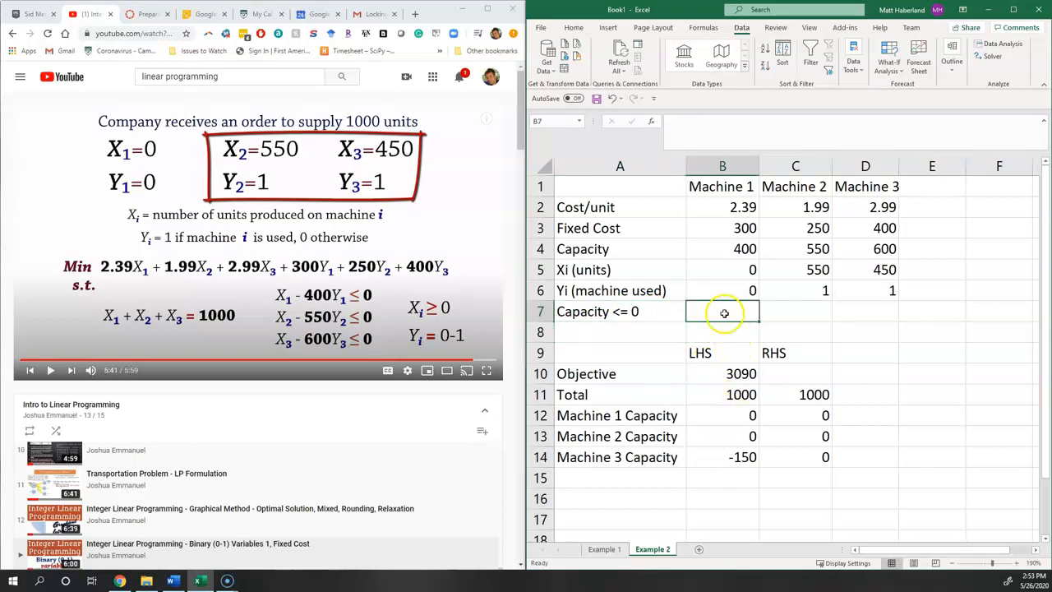
{"action": "type", "text": "="}
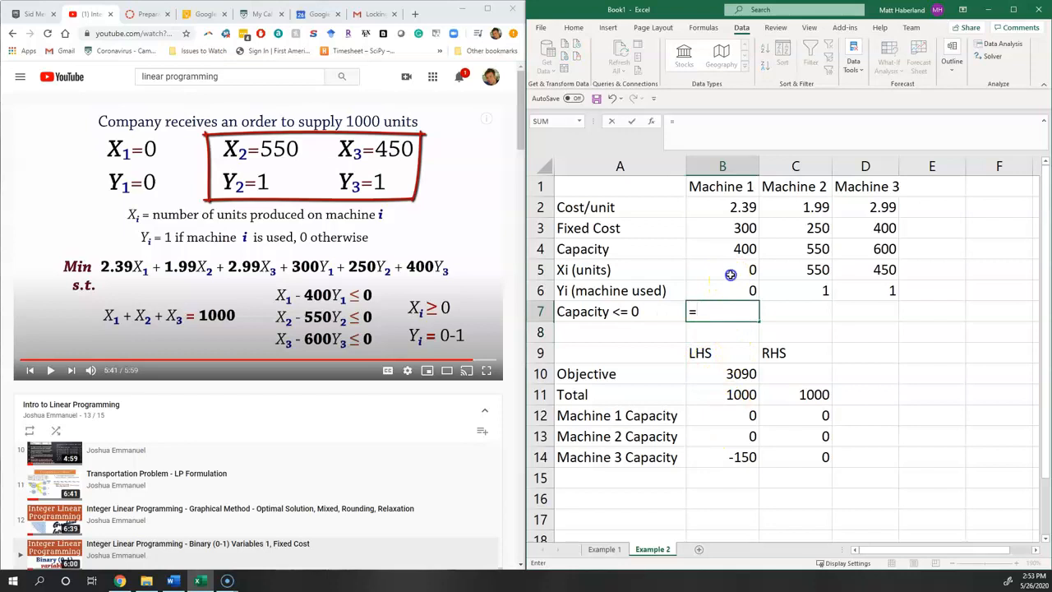
{"action": "left_click", "coordinate": [729, 274]}
{"action": "type", "text": "-"}
{"action": "left_click", "coordinate": [736, 292]}
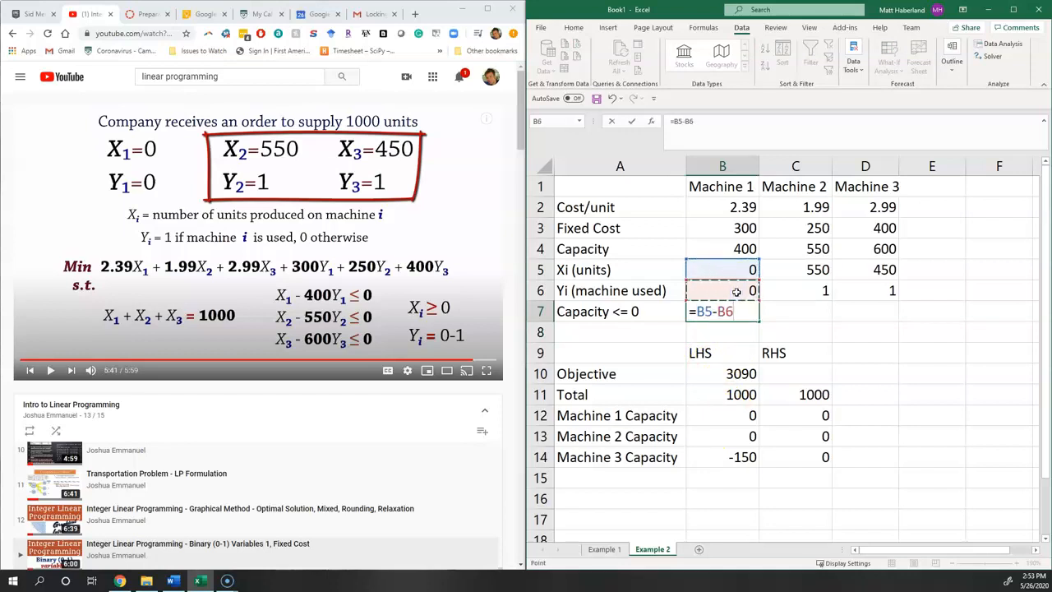
{"action": "left_click", "coordinate": [727, 249]}
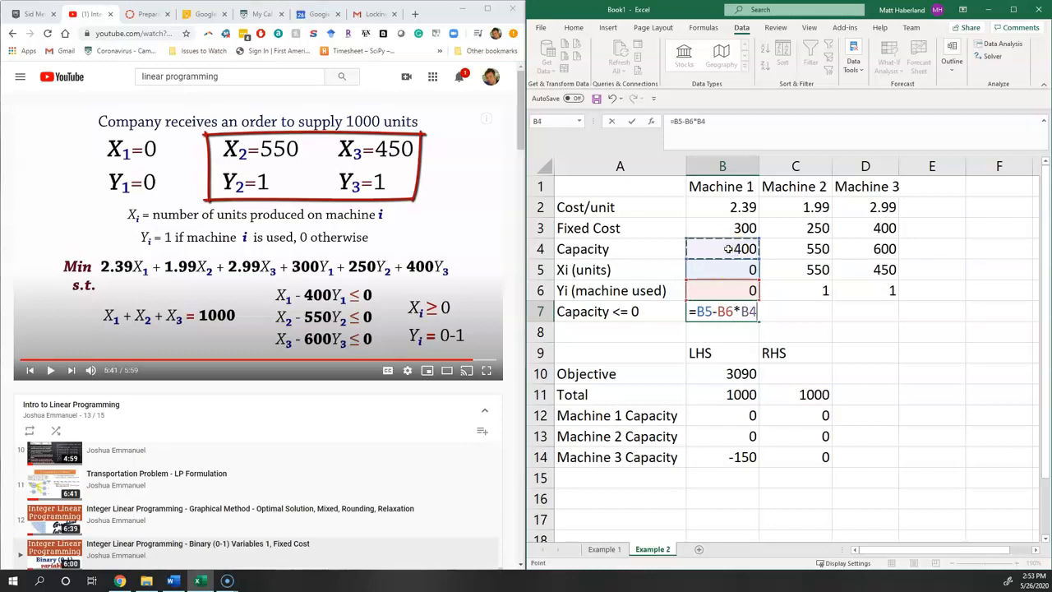
{"action": "key", "text": "Return"}
{"action": "left_click", "coordinate": [710, 311]}
{"action": "left_click_drag", "start_coordinate": [760, 322], "coordinate": [875, 318]}
{"action": "left_click", "coordinate": [859, 390]}
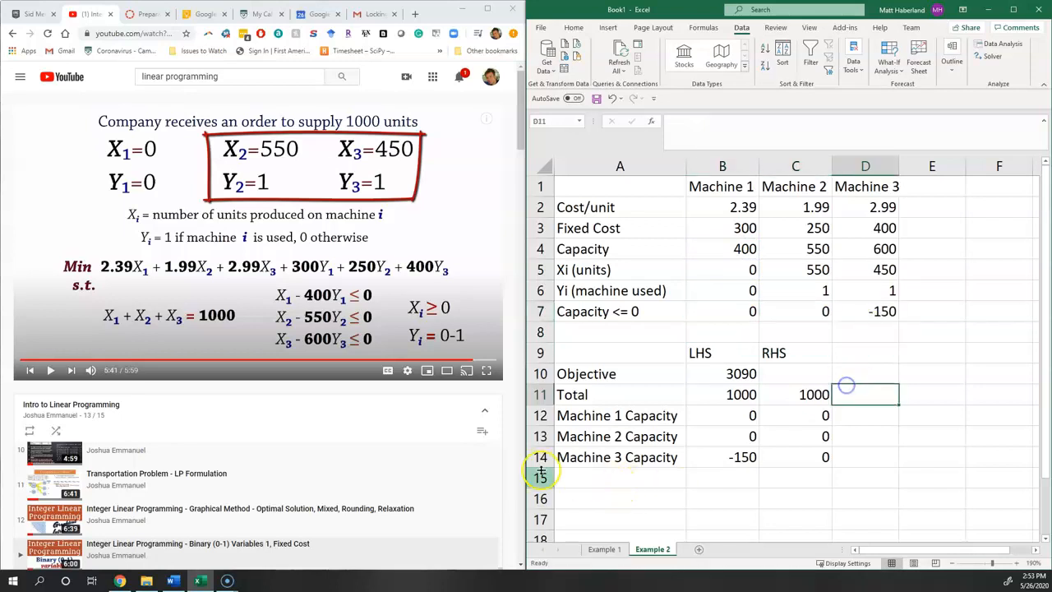
Delete rows 12 to 14, which hold the old machine capacity constraints.
{"action": "left_click", "coordinate": [540, 415]}
{"action": "left_click_drag", "start_coordinate": [540, 433], "coordinate": [540, 456]}
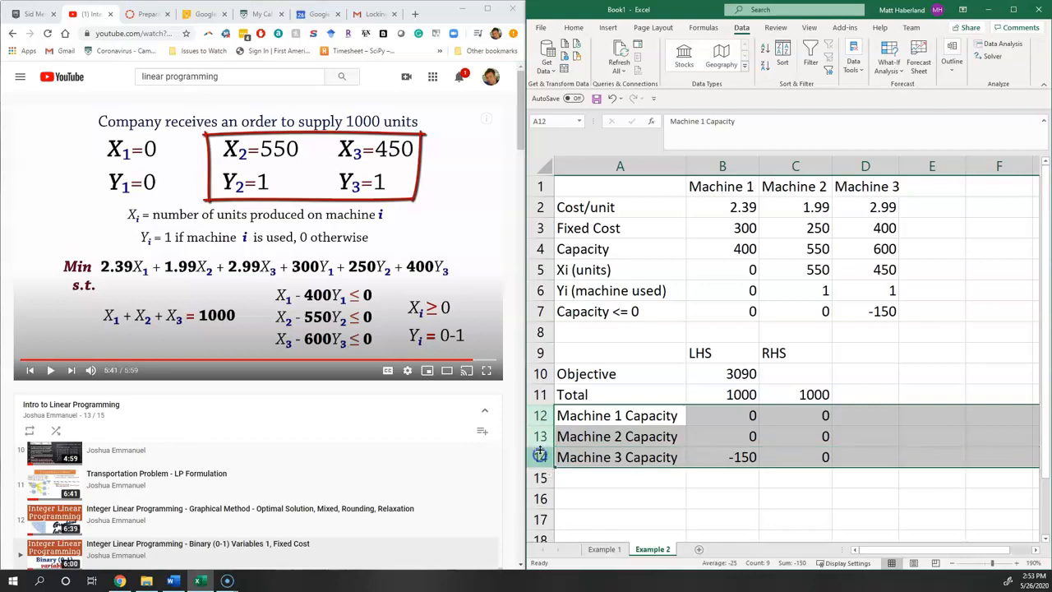
{"action": "right_click", "coordinate": [540, 454]}
{"action": "left_click", "coordinate": [570, 351]}
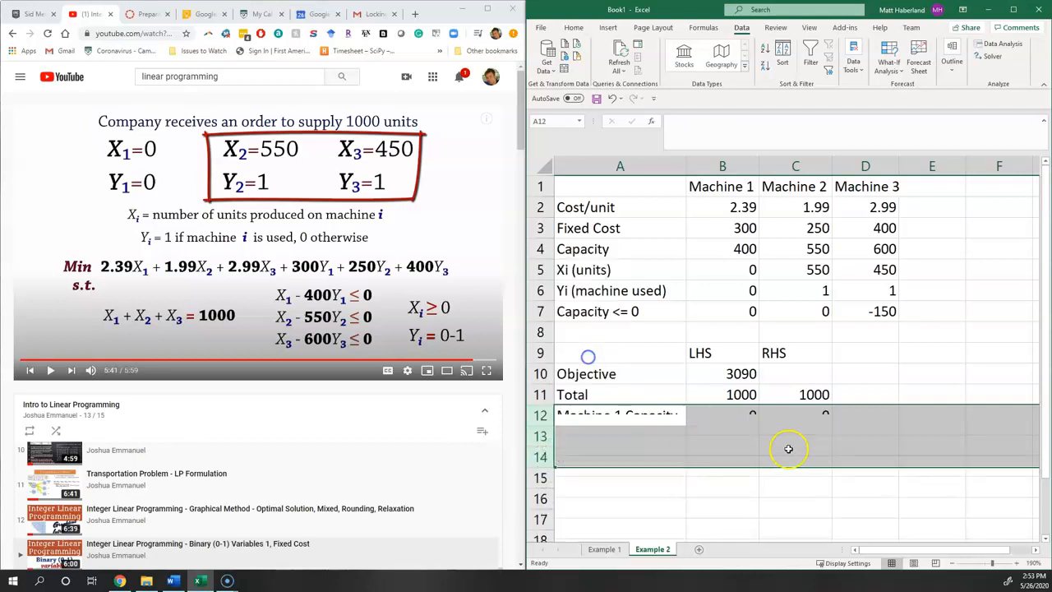
{"action": "left_click", "coordinate": [791, 452]}
Open Solver and delete the constraint with the broken #REF! references.
{"action": "left_click", "coordinate": [990, 56]}
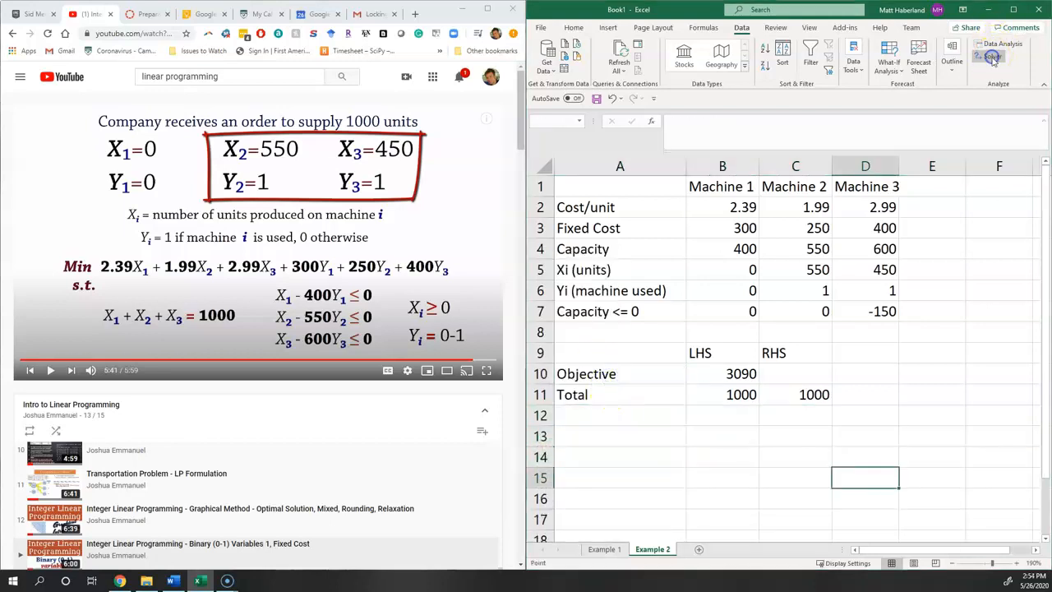
{"action": "left_click_drag", "start_coordinate": [653, 125], "coordinate": [463, 143]}
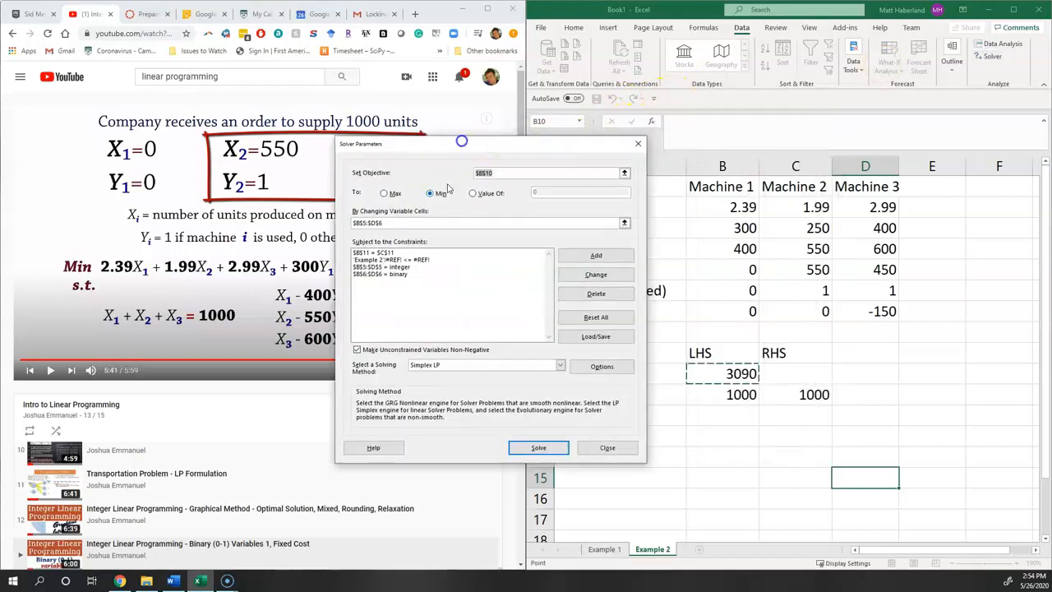
{"action": "left_click", "coordinate": [414, 260]}
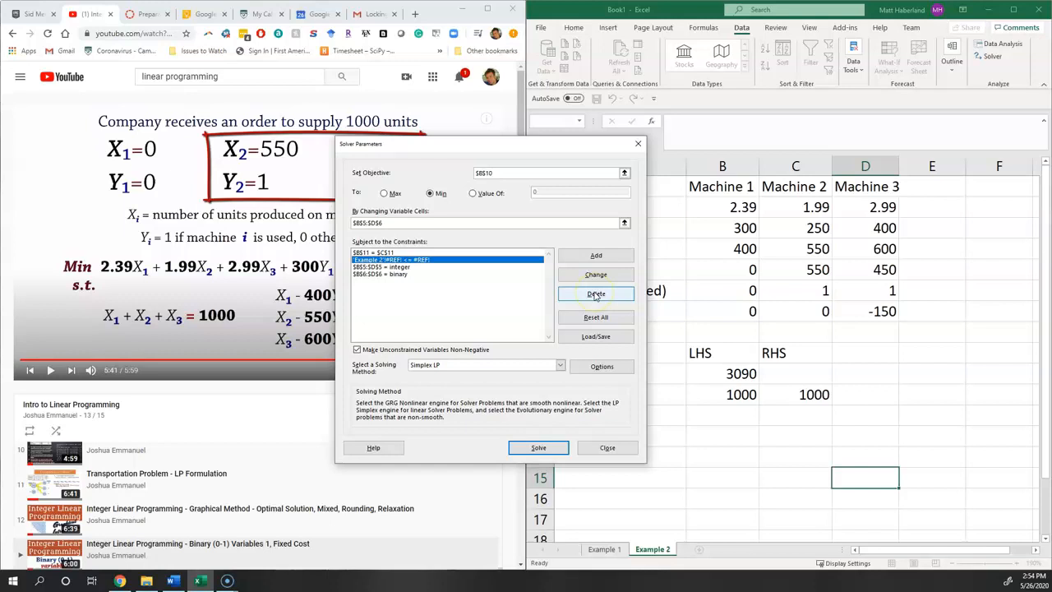
{"action": "left_click", "coordinate": [596, 294]}
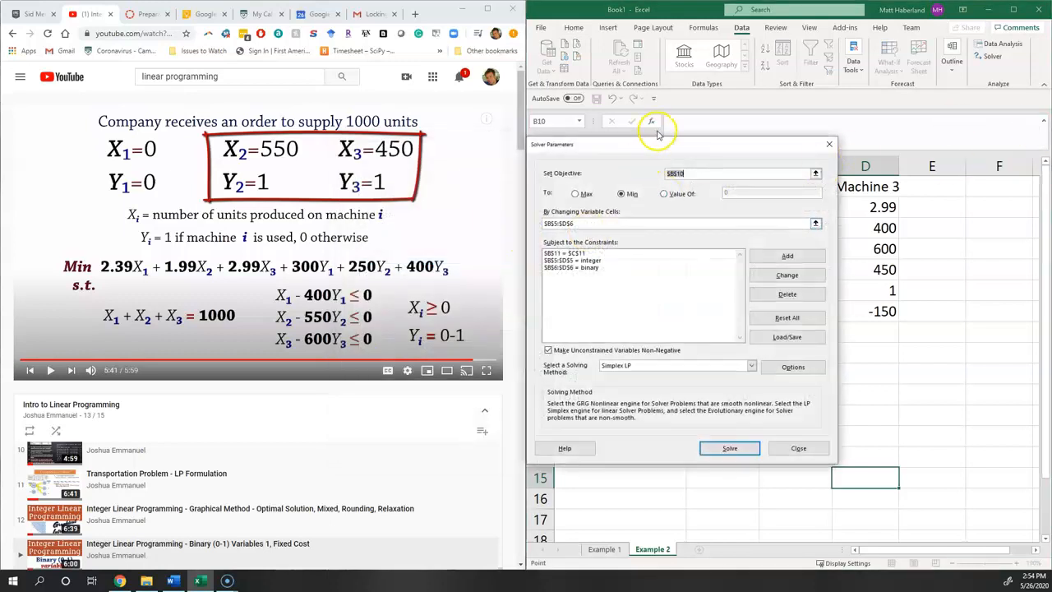
Add a Solver constraint requiring the capacity cells B7:D7 to be less than or equal to 0.
{"action": "left_click_drag", "start_coordinate": [657, 134], "coordinate": [290, 132]}
{"action": "left_click", "coordinate": [276, 291]}
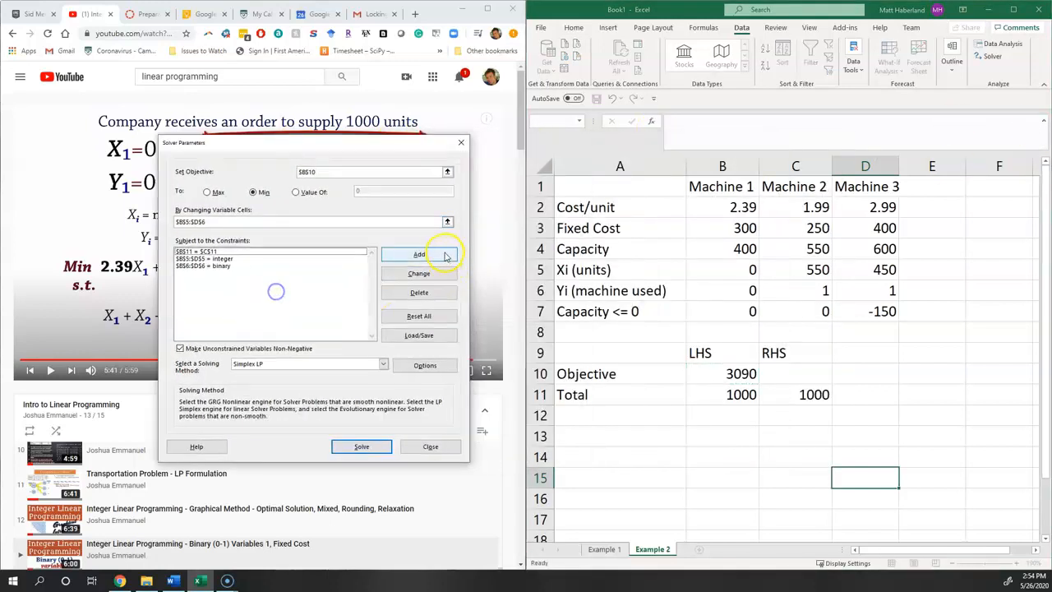
{"action": "left_click", "coordinate": [445, 256]}
{"action": "left_click_drag", "start_coordinate": [608, 264], "coordinate": [193, 264]}
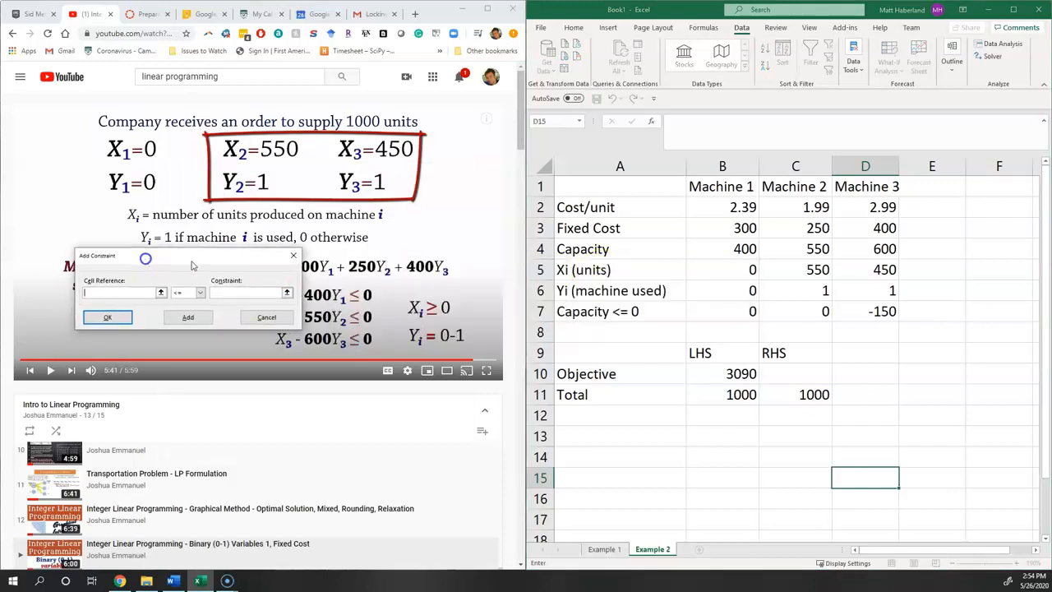
{"action": "left_click_drag", "start_coordinate": [704, 313], "coordinate": [859, 312]}
{"action": "left_click", "coordinate": [229, 290]}
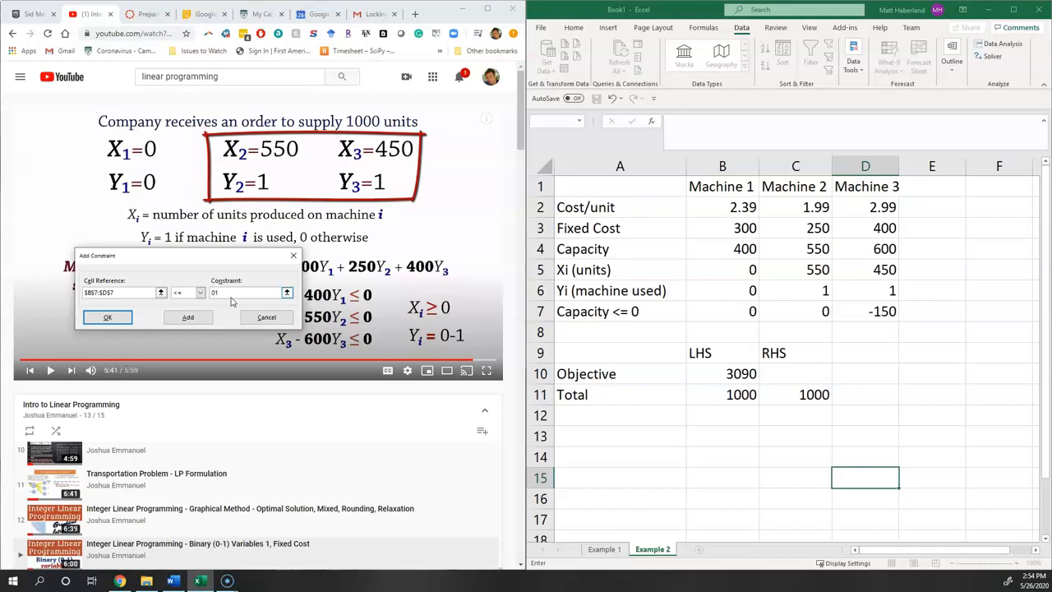
{"action": "left_click", "coordinate": [107, 317]}
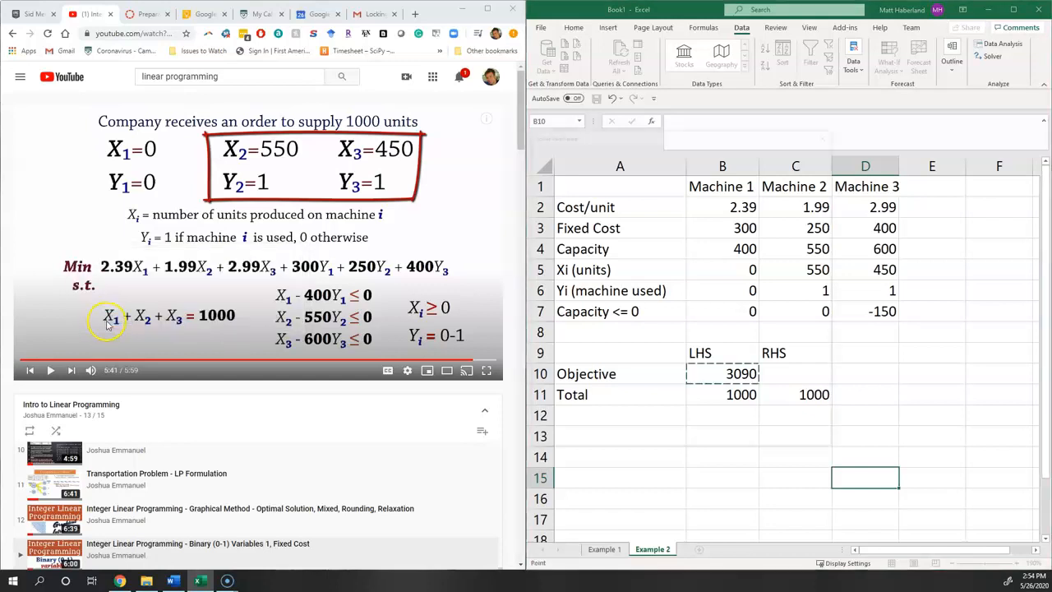
Check the Solver options, accept them, solve the revised model, and keep the solution.
{"action": "left_click", "coordinate": [774, 355]}
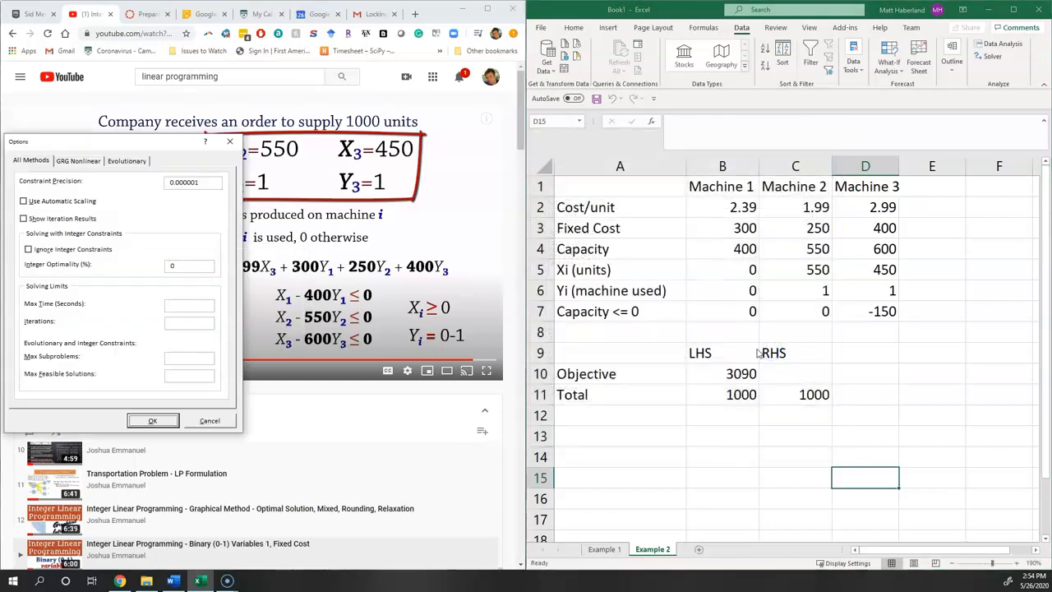
{"action": "left_click", "coordinate": [153, 421]}
{"action": "left_click", "coordinate": [733, 434]}
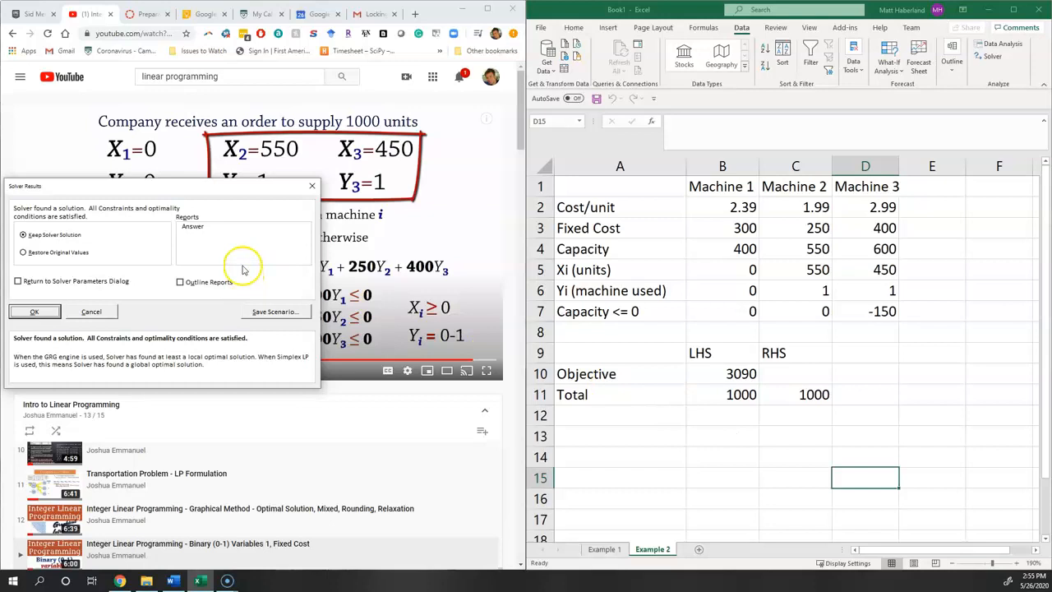
{"action": "left_click", "coordinate": [44, 314]}
Select the machine data in B2:D5 to review the worksheet layout.
{"action": "left_click", "coordinate": [754, 329]}
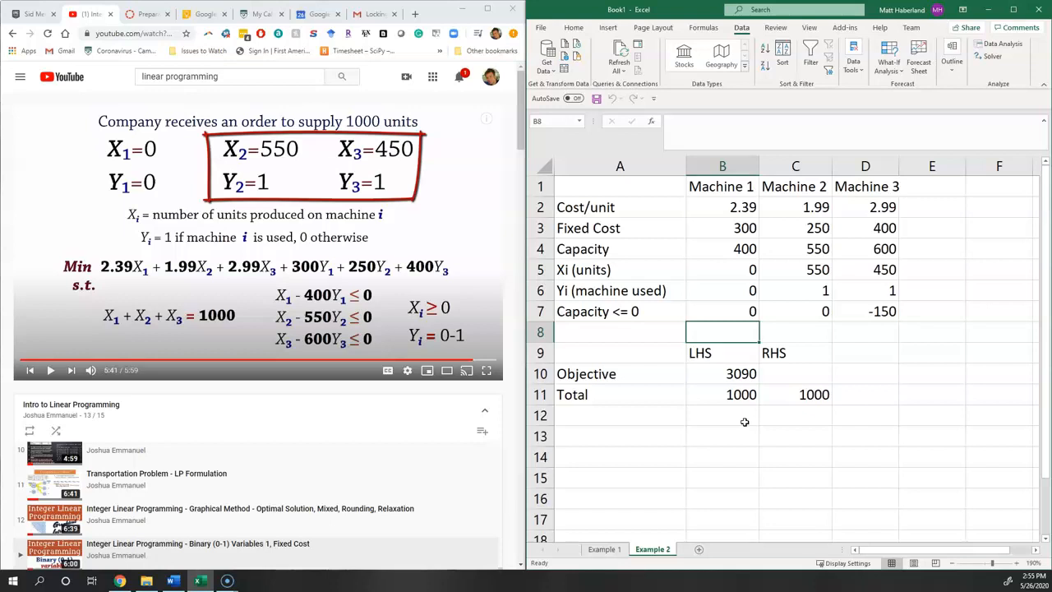
{"action": "left_click", "coordinate": [721, 211]}
{"action": "left_click_drag", "start_coordinate": [721, 210], "coordinate": [860, 271]}
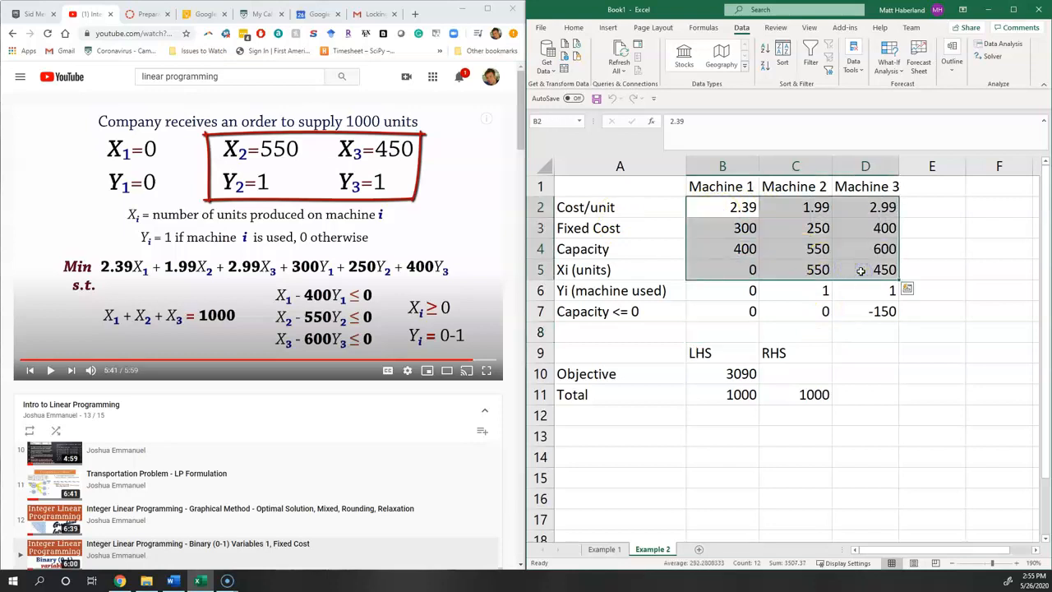